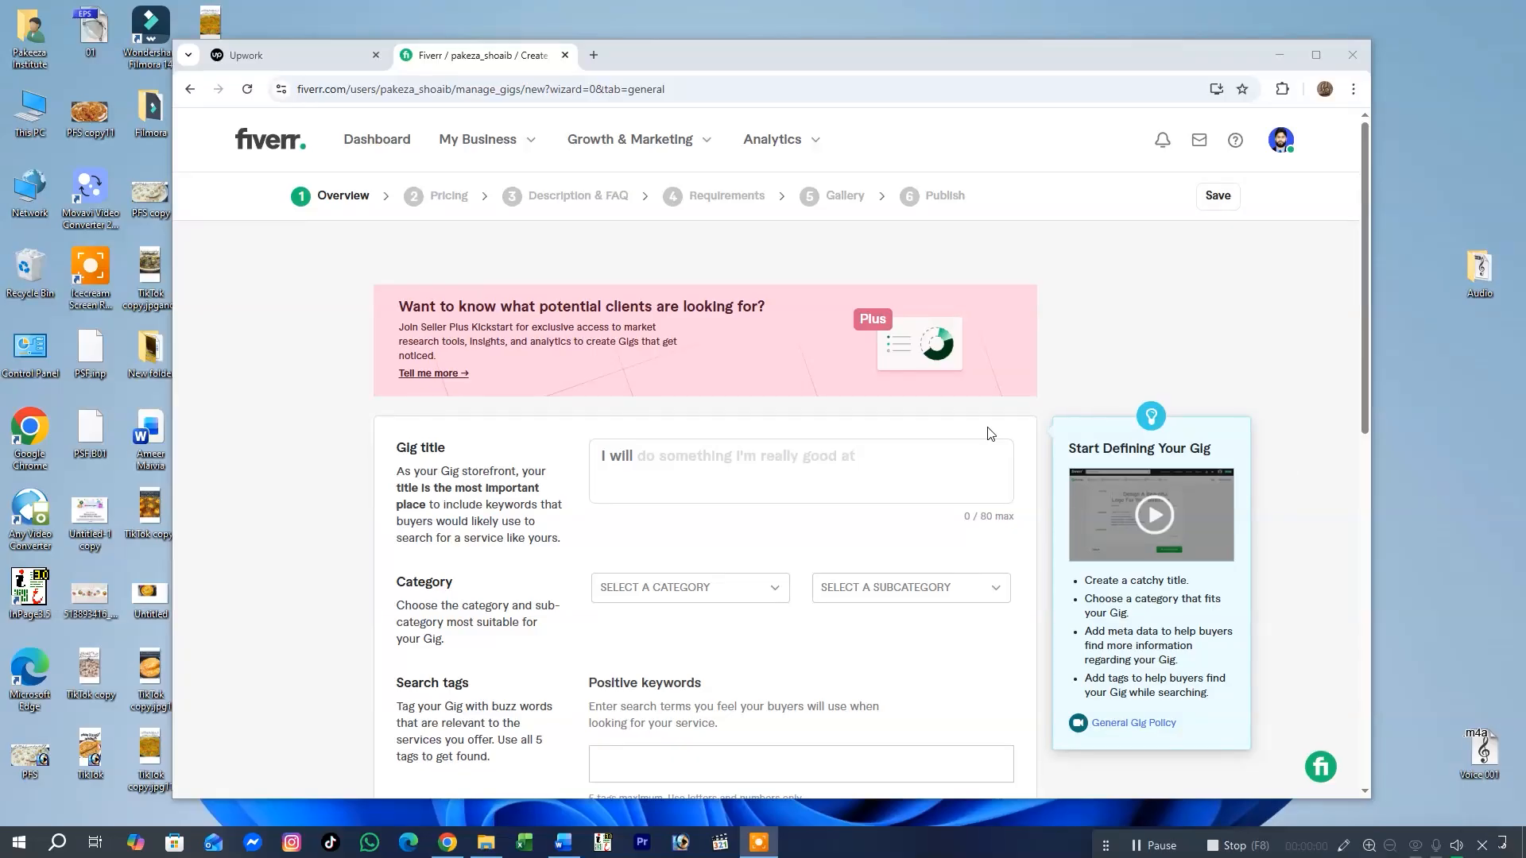
{"action": "right_click", "coordinate": [1452, 460]}
{"action": "left_click", "coordinate": [1452, 509]}
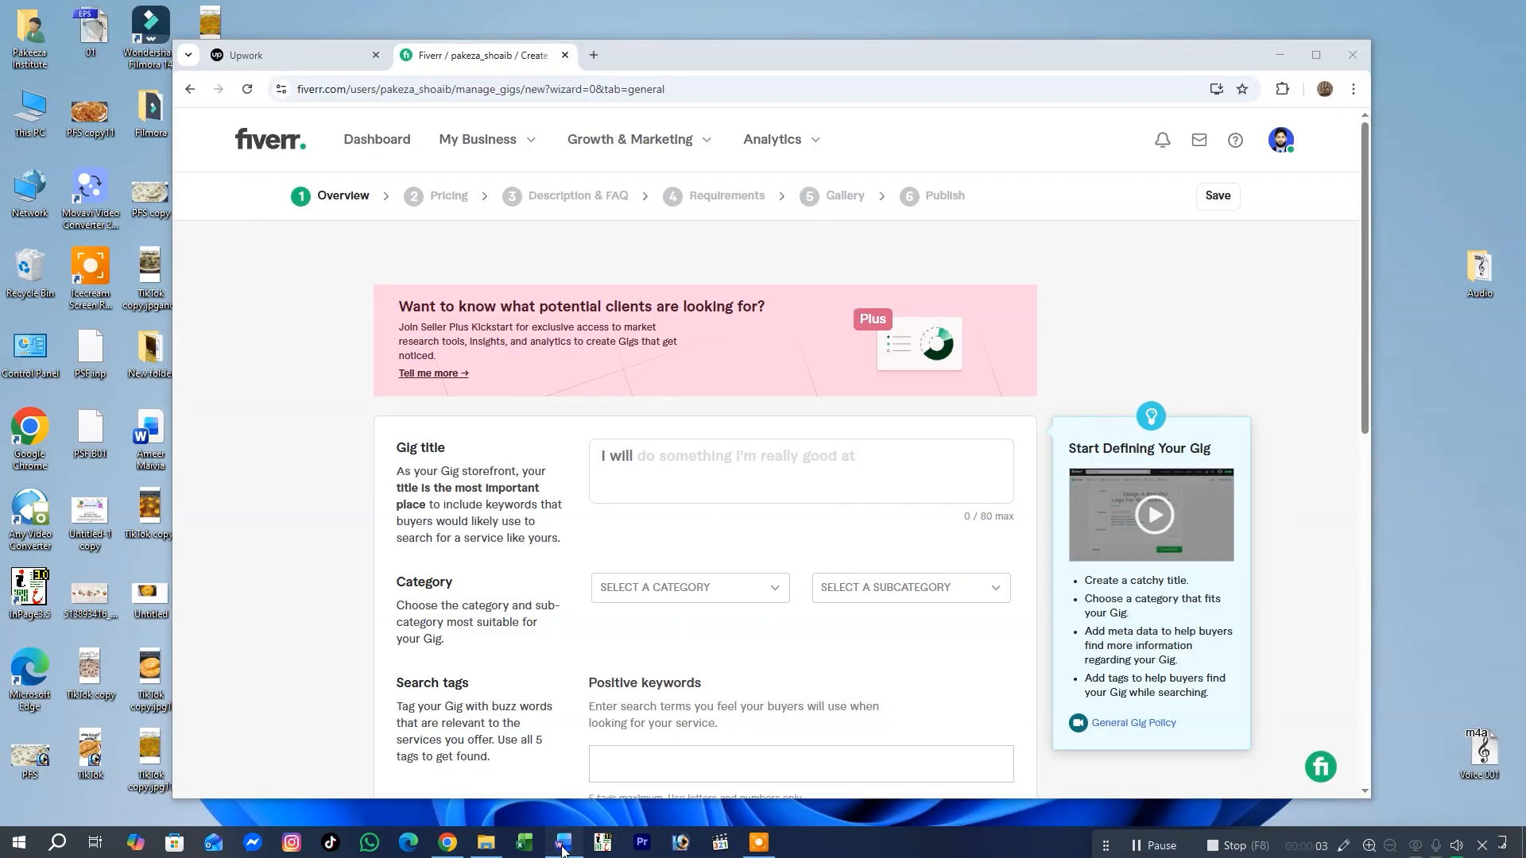
Switch to the Gig document in Word and review its prepared title, description, tags and package table
{"action": "left_click", "coordinate": [563, 843]}
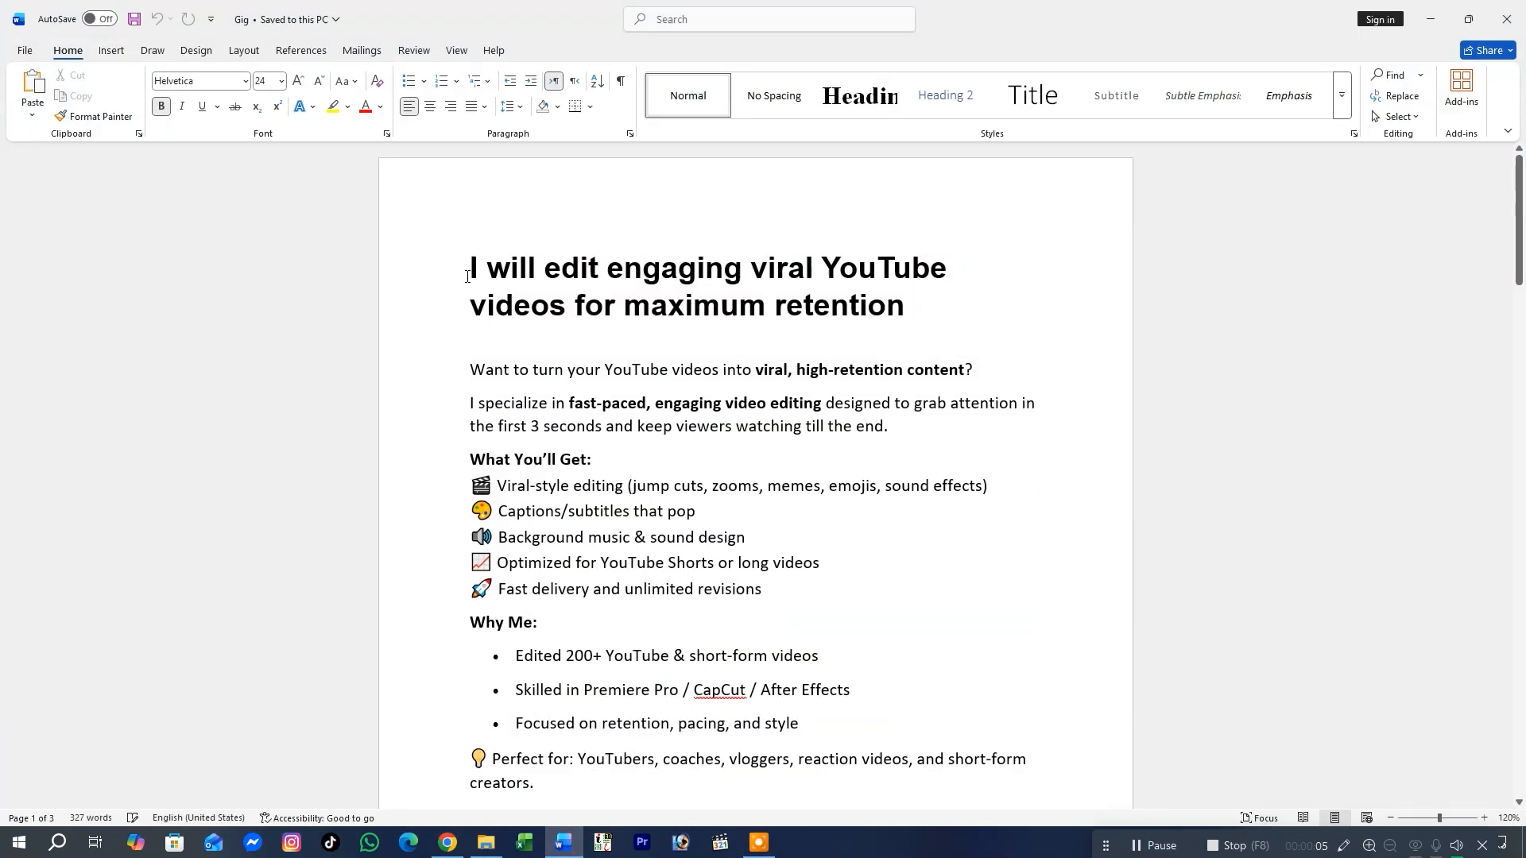
{"action": "left_click_drag", "start_coordinate": [957, 307], "coordinate": [470, 290]}
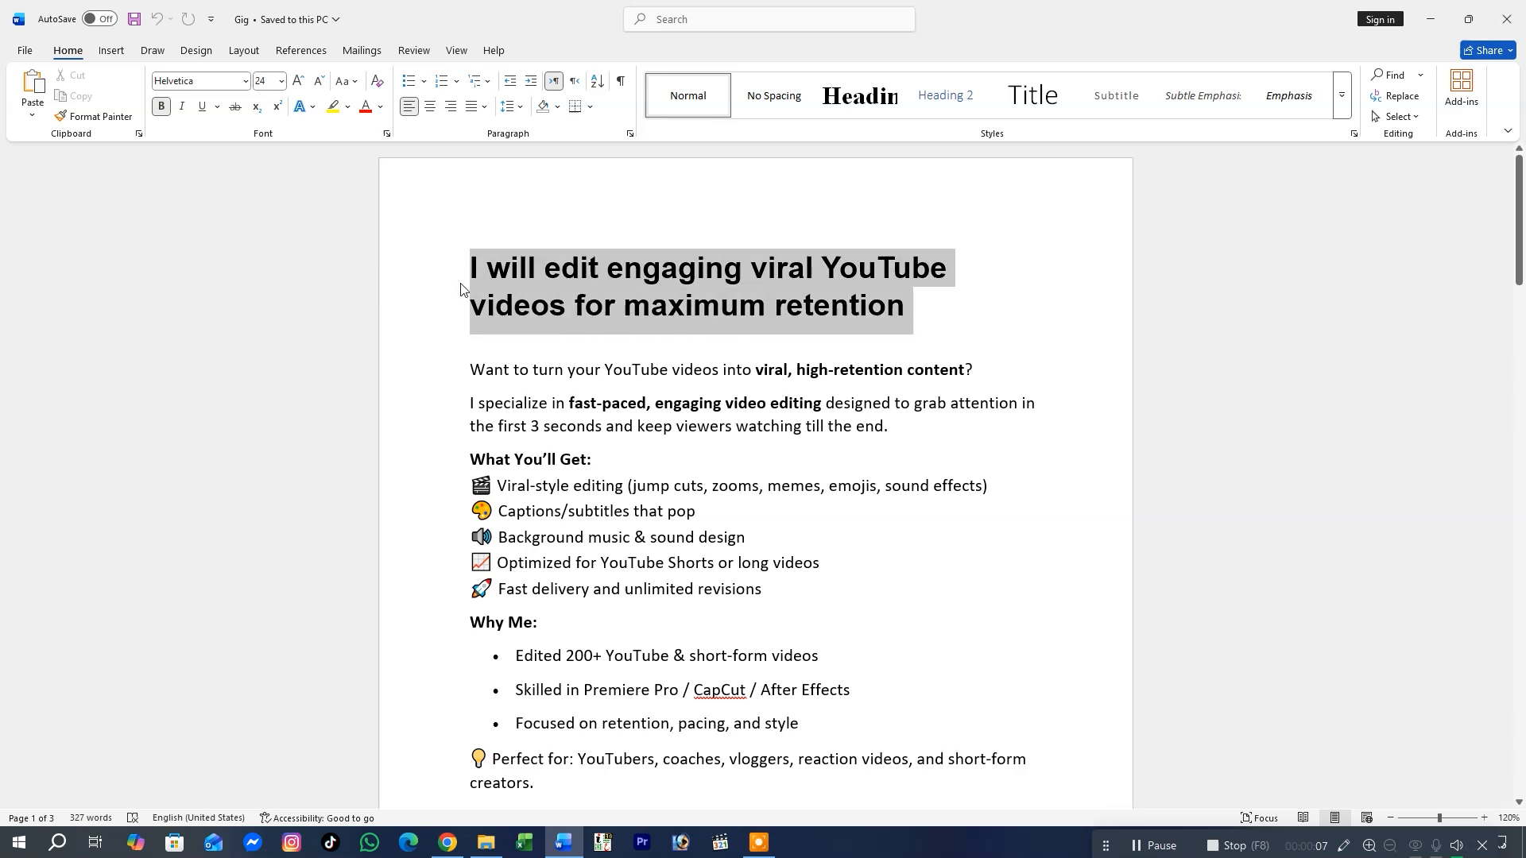
{"action": "left_click", "coordinate": [472, 366]}
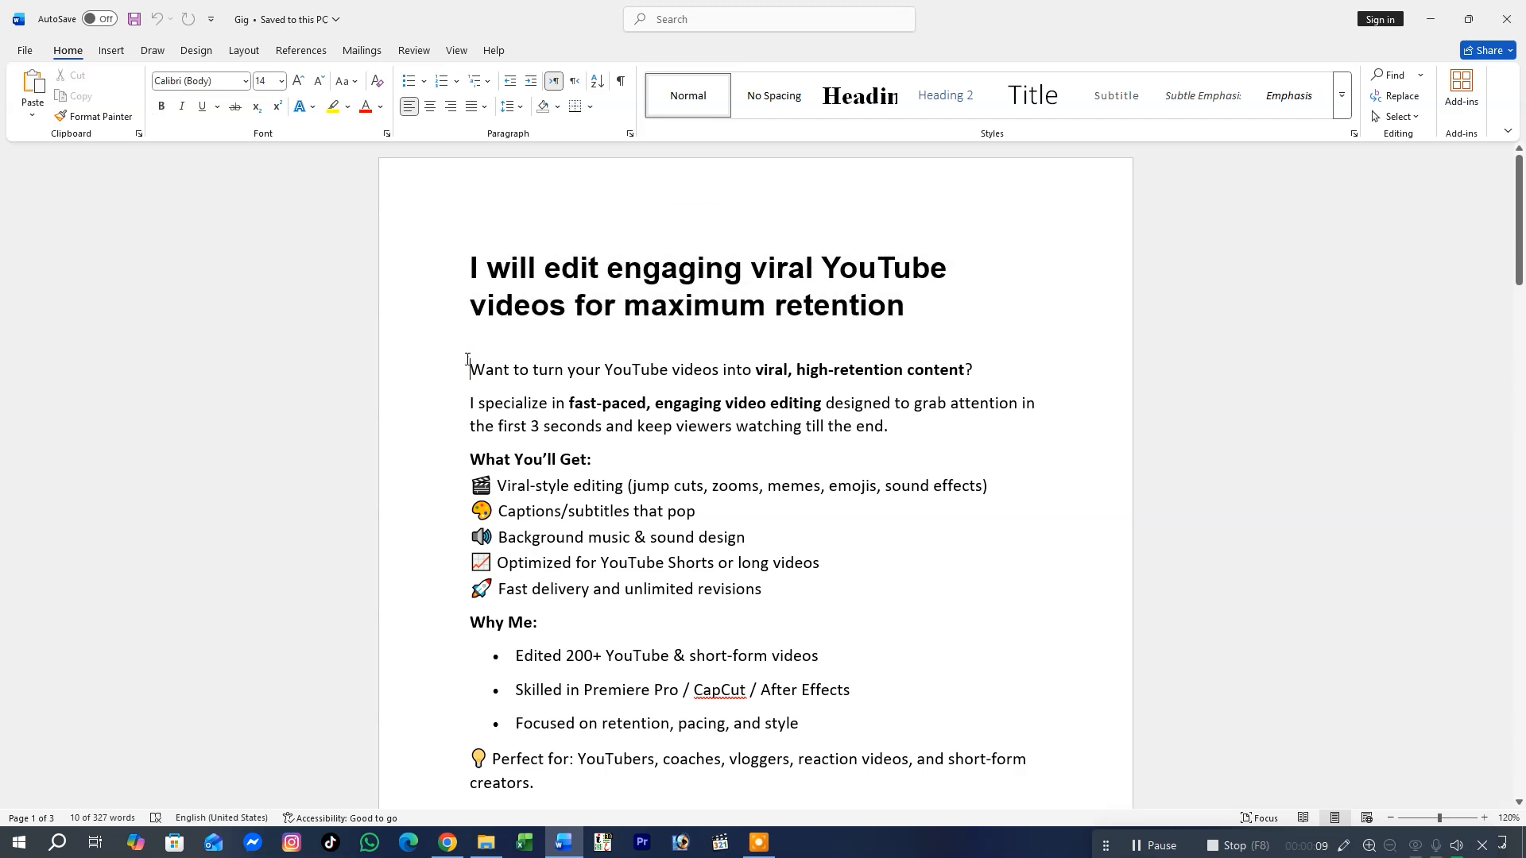
{"action": "left_click_drag", "start_coordinate": [936, 306], "coordinate": [469, 314]}
{"action": "left_click_drag", "start_coordinate": [467, 367], "coordinate": [926, 579]}
{"action": "scroll", "coordinate": [604, 457], "scroll_direction": "down", "scroll_amount": 2}
{"action": "scroll", "coordinate": [795, 628], "scroll_direction": "down", "scroll_amount": 2}
{"action": "left_click_drag", "start_coordinate": [468, 514], "coordinate": [671, 672]}
{"action": "scroll", "coordinate": [807, 682], "scroll_direction": "down", "scroll_amount": 5}
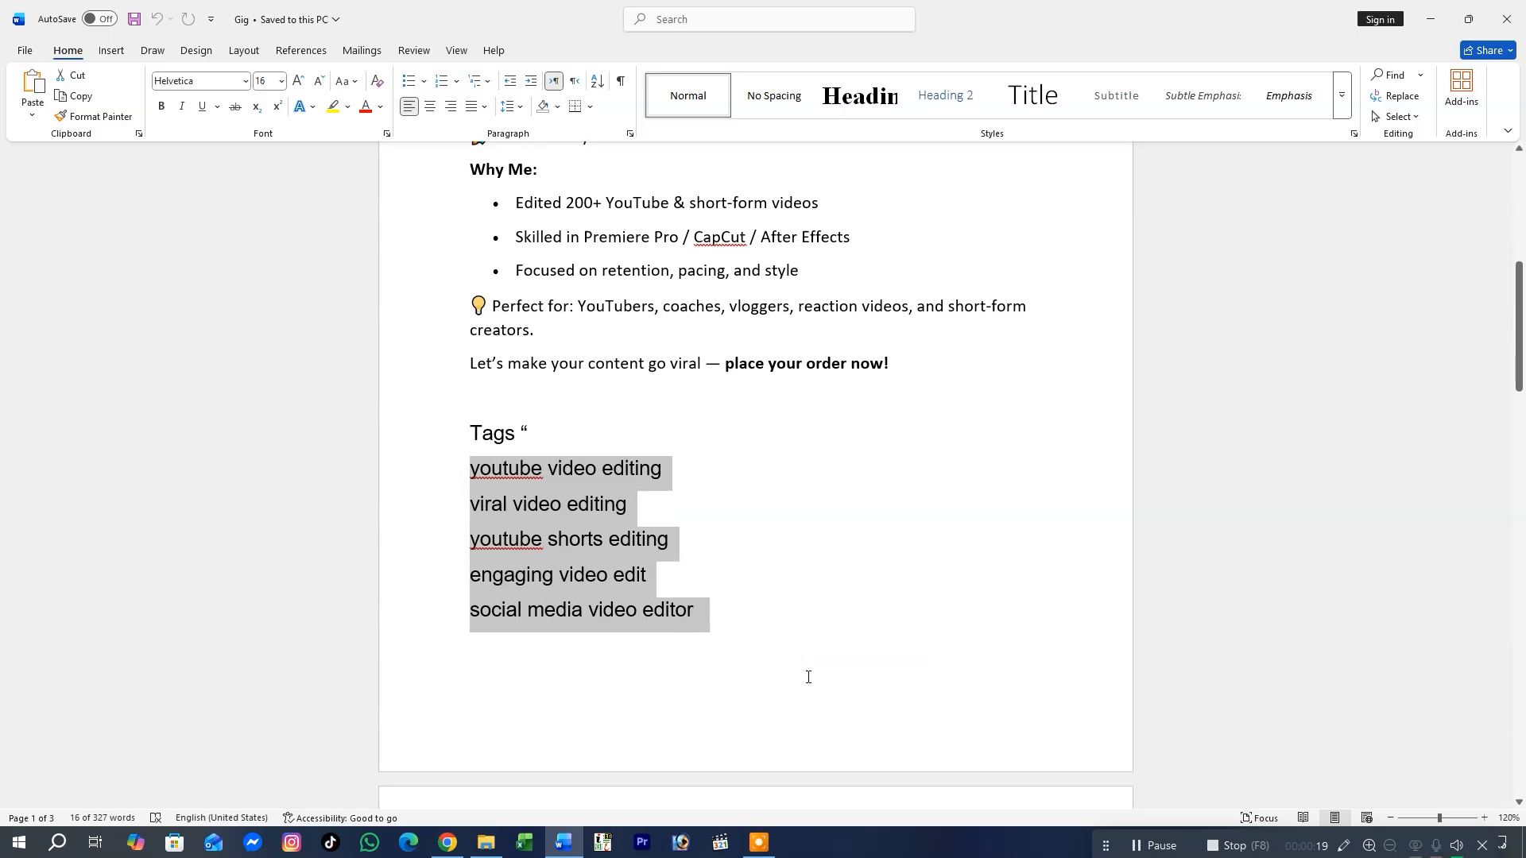
{"action": "scroll", "coordinate": [807, 670], "scroll_direction": "down", "scroll_amount": 1}
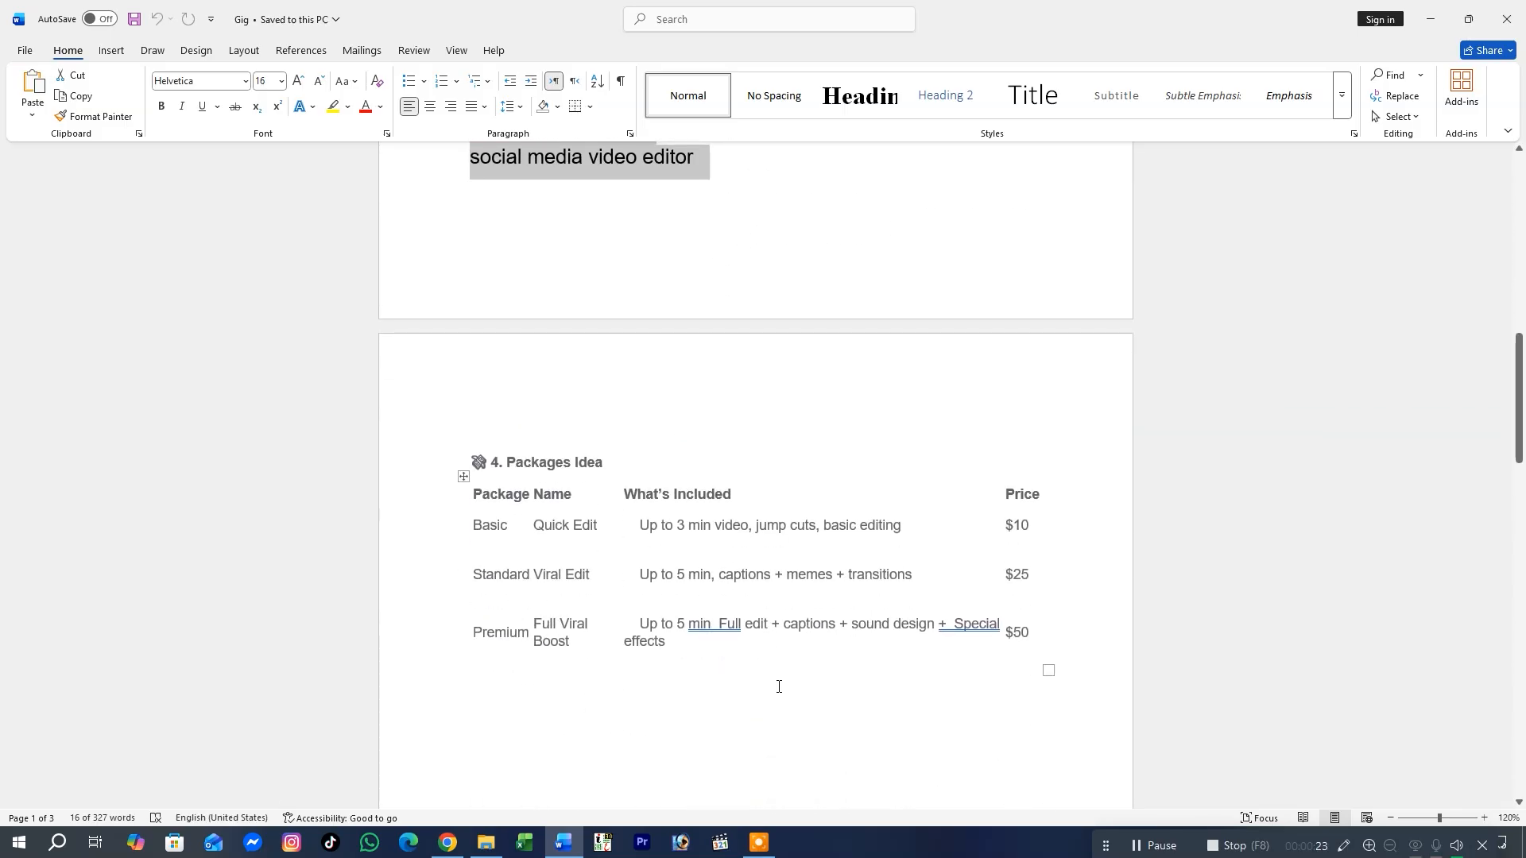
{"action": "scroll", "coordinate": [779, 687], "scroll_direction": "up", "scroll_amount": 7}
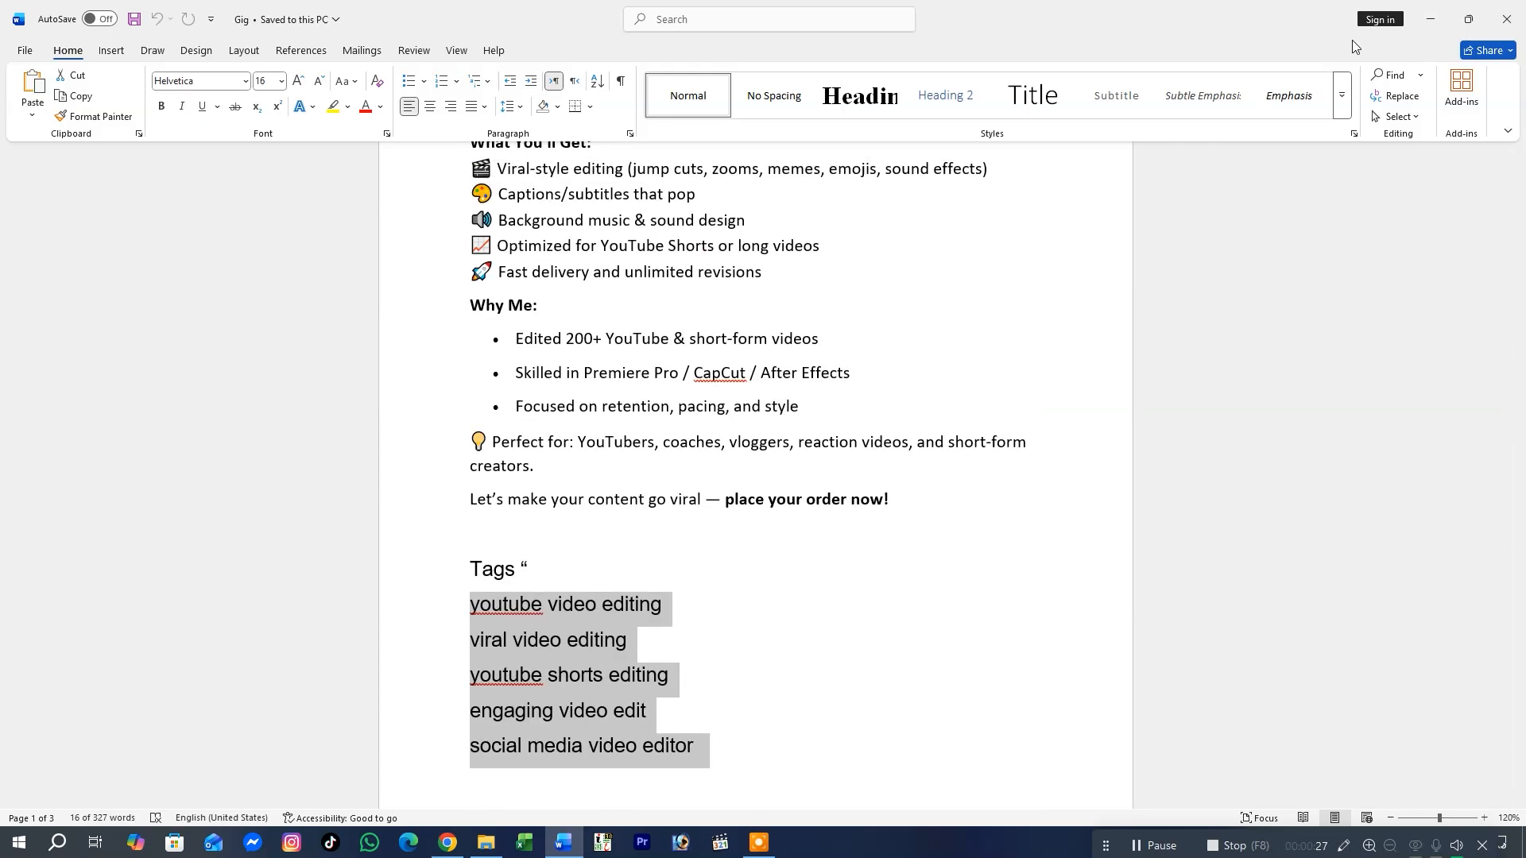
Copy the title from the Word document into Fiverr's gig title, without the duplicate "I will": "edit engaging viral YouTube videos for maximum retention"
{"action": "scroll", "coordinate": [953, 455], "scroll_direction": "up", "scroll_amount": 4}
{"action": "left_click_drag", "start_coordinate": [918, 306], "coordinate": [414, 285]}
{"action": "key", "text": "ctrl+c"}
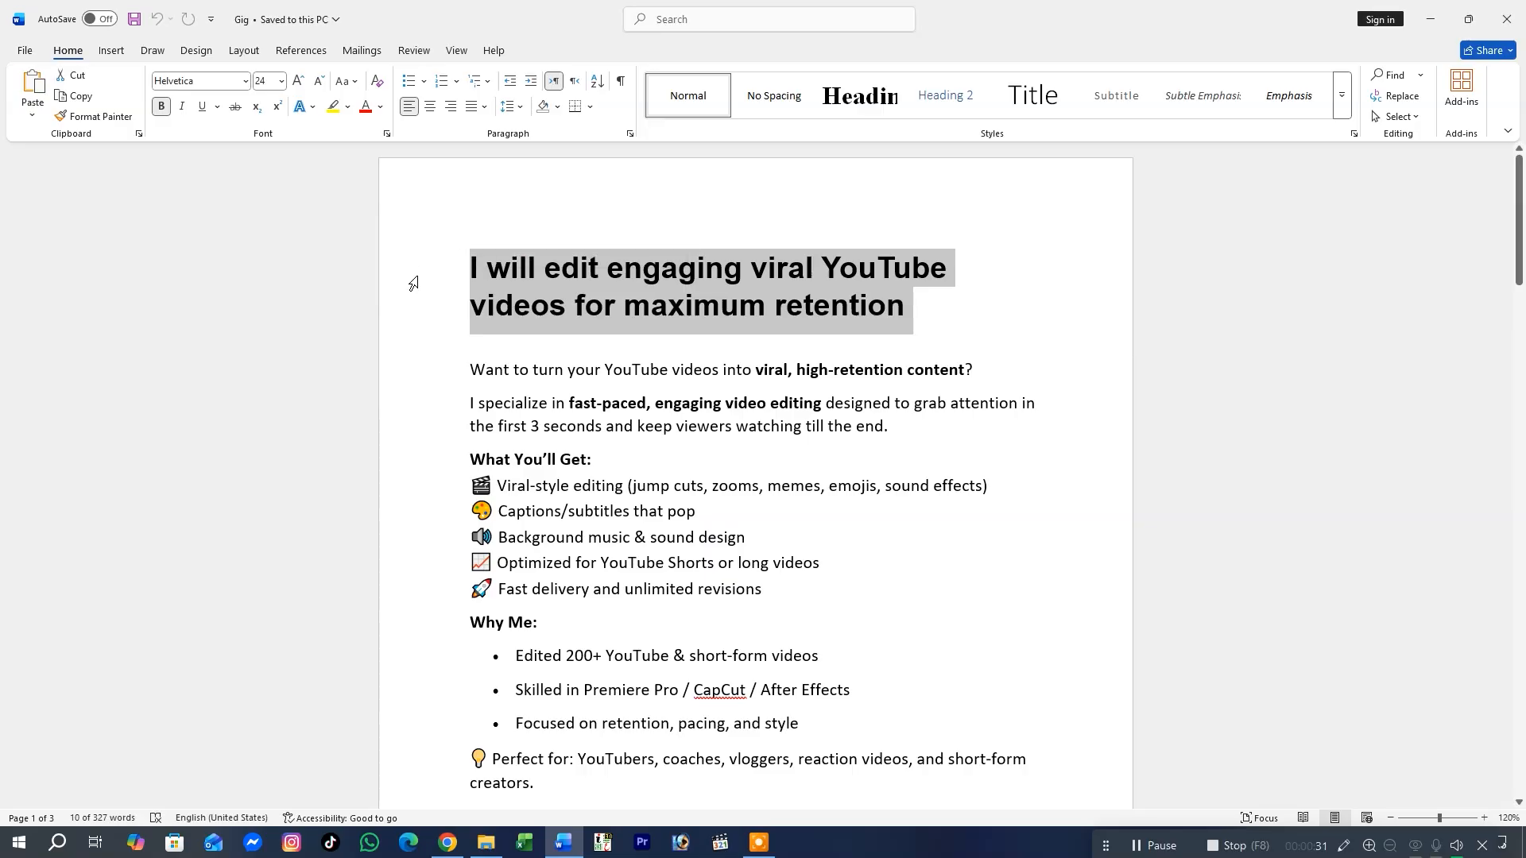
{"action": "left_click", "coordinate": [447, 842]}
{"action": "left_click", "coordinate": [642, 457]}
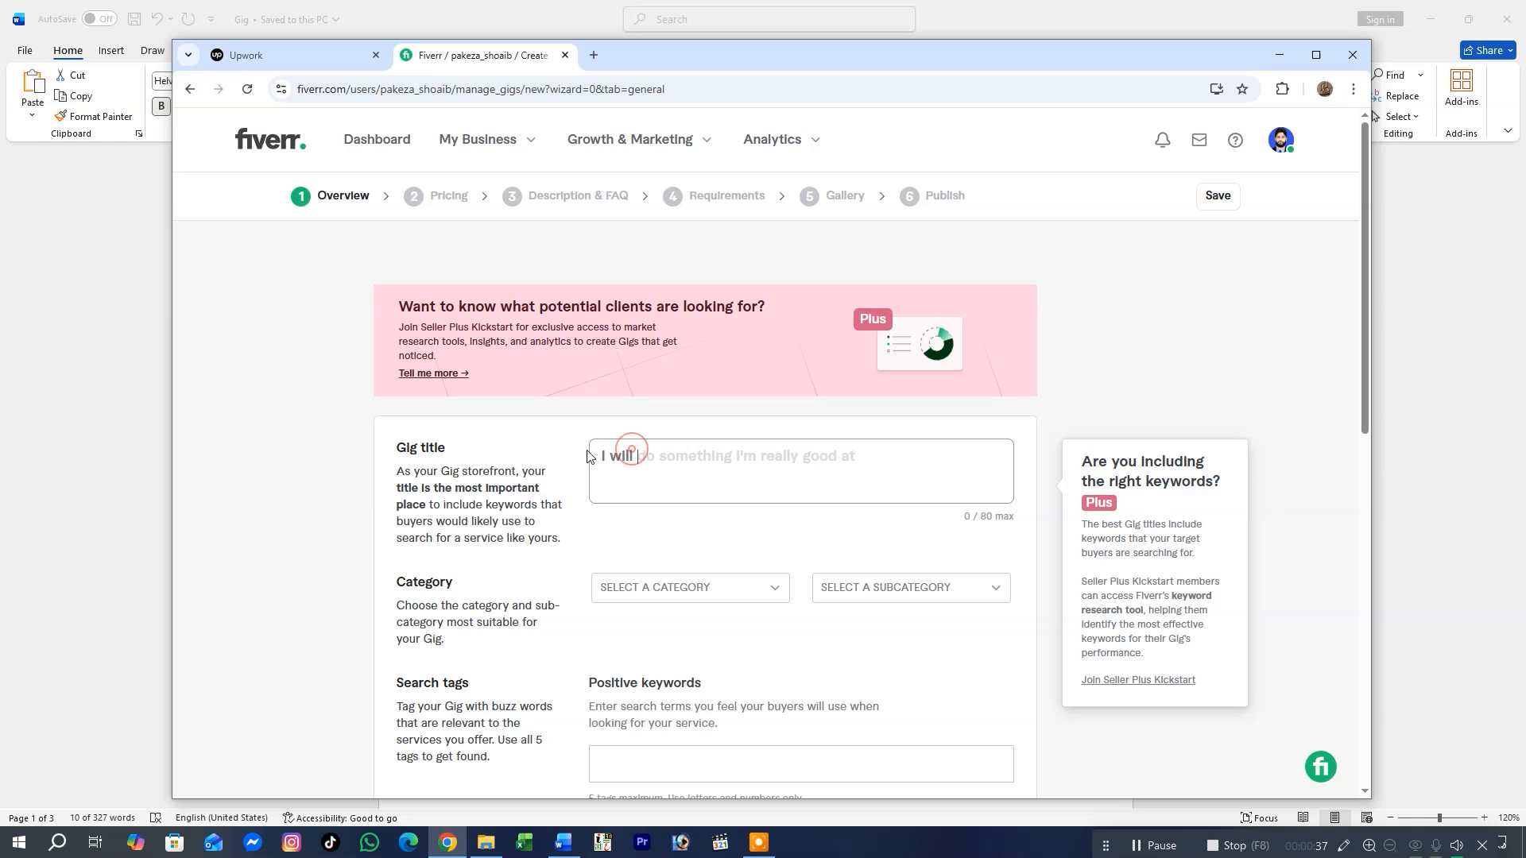
{"action": "key", "text": "ctrl+v"}
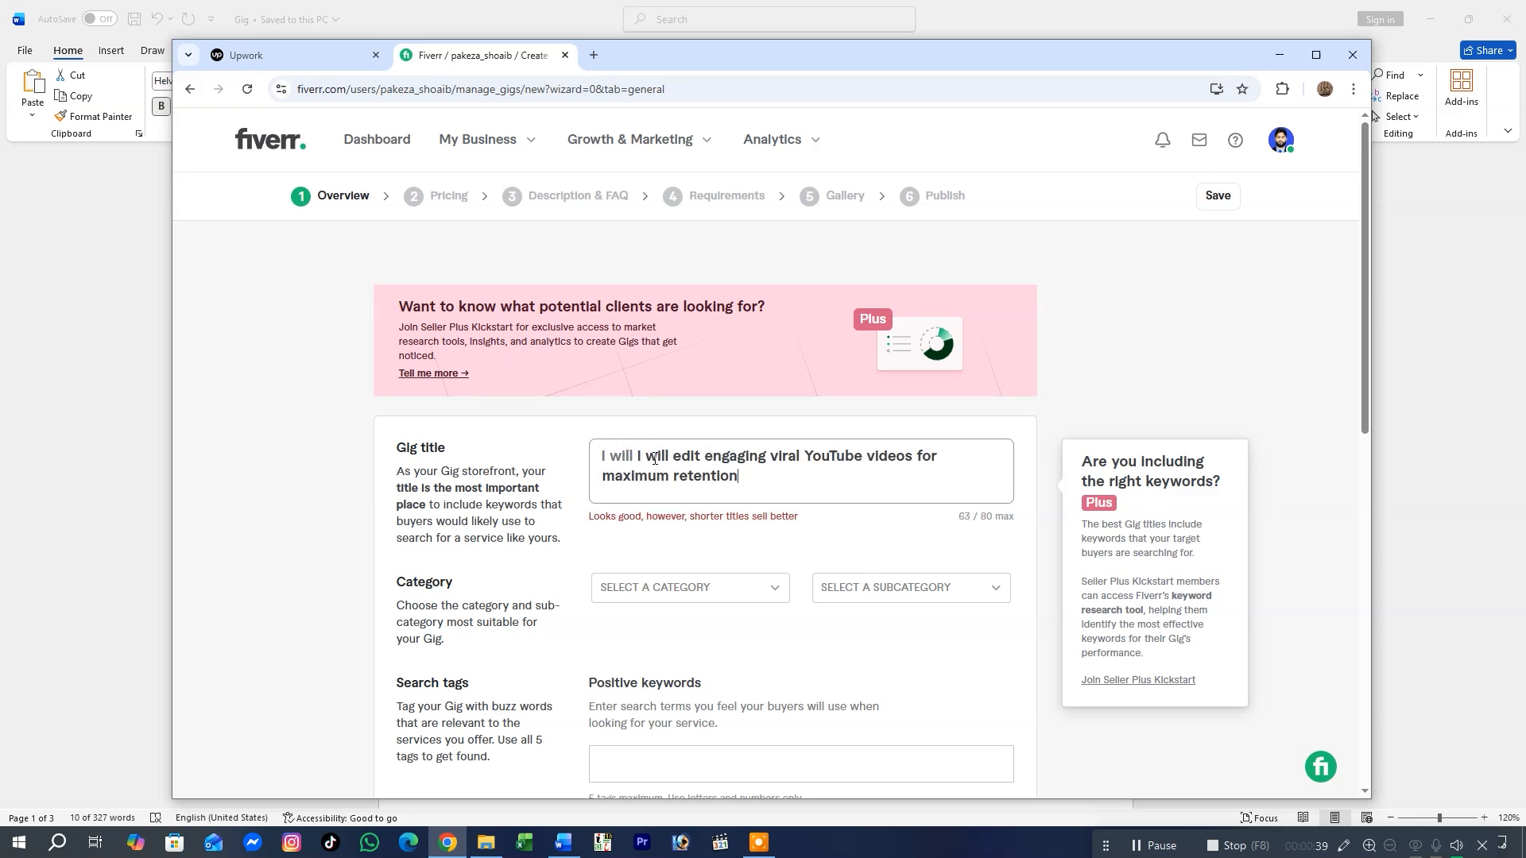
{"action": "left_click_drag", "start_coordinate": [675, 452], "coordinate": [637, 454]}
{"action": "key", "text": "BackSpace"}
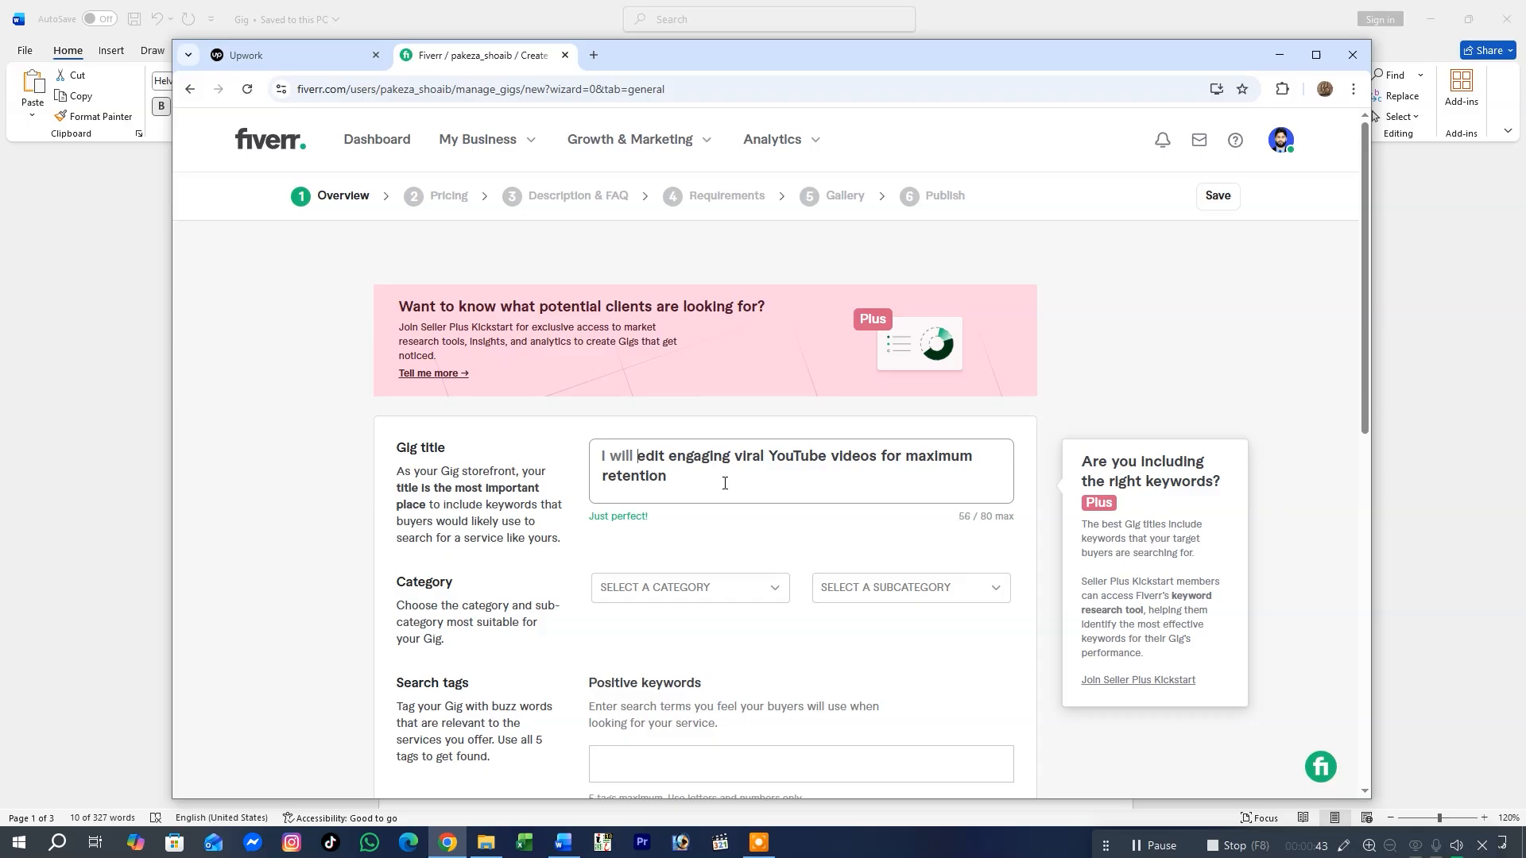
{"action": "left_click", "coordinate": [721, 532]}
Set the gig's category to Video & Animation and its subcategory to Video Editing
{"action": "scroll", "coordinate": [720, 531], "scroll_direction": "down", "scroll_amount": 1}
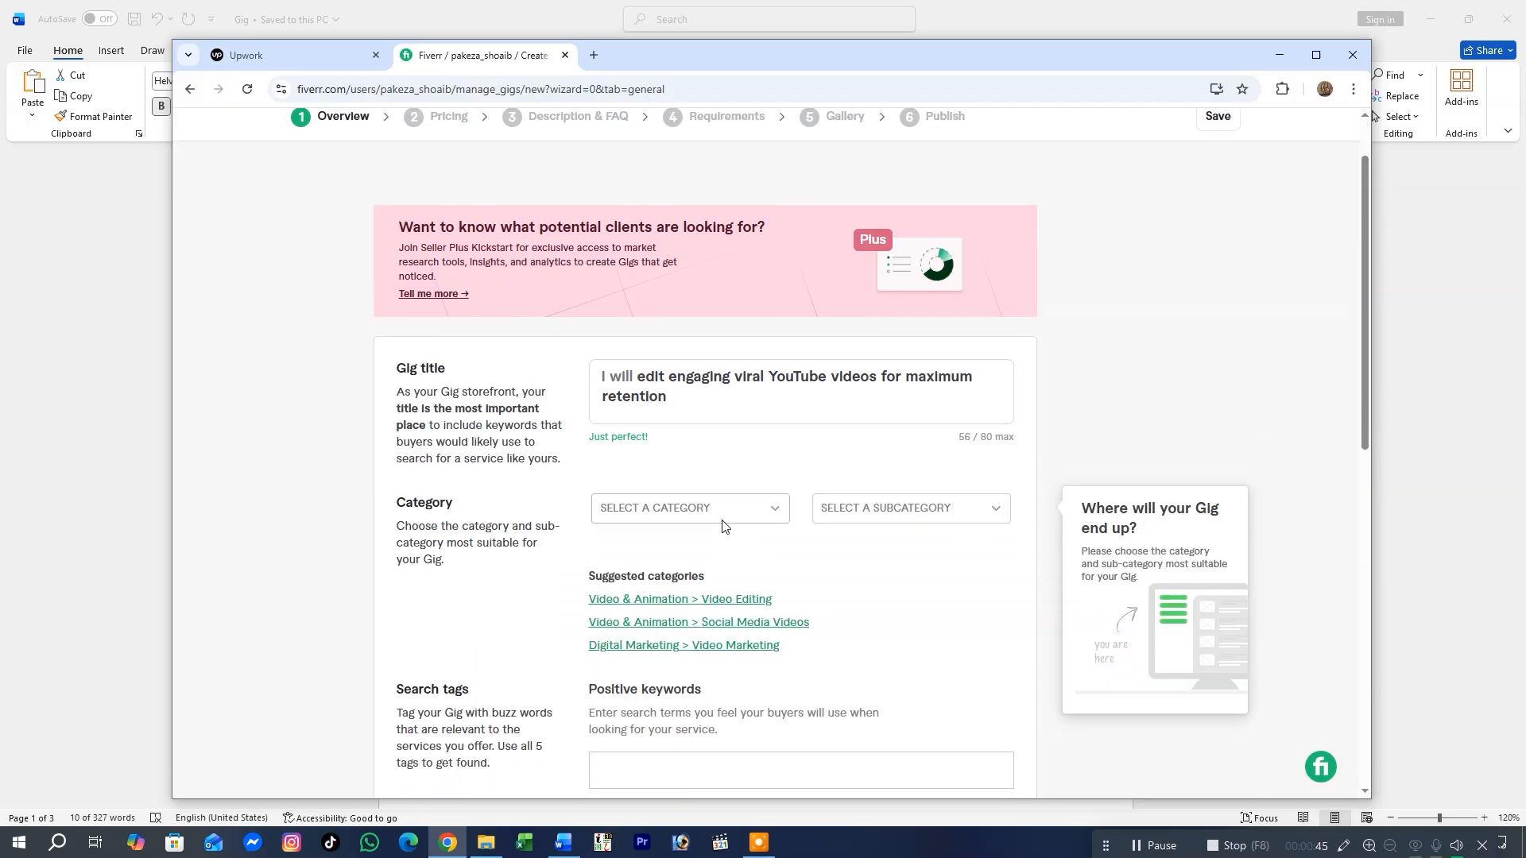
{"action": "left_click", "coordinate": [721, 515]}
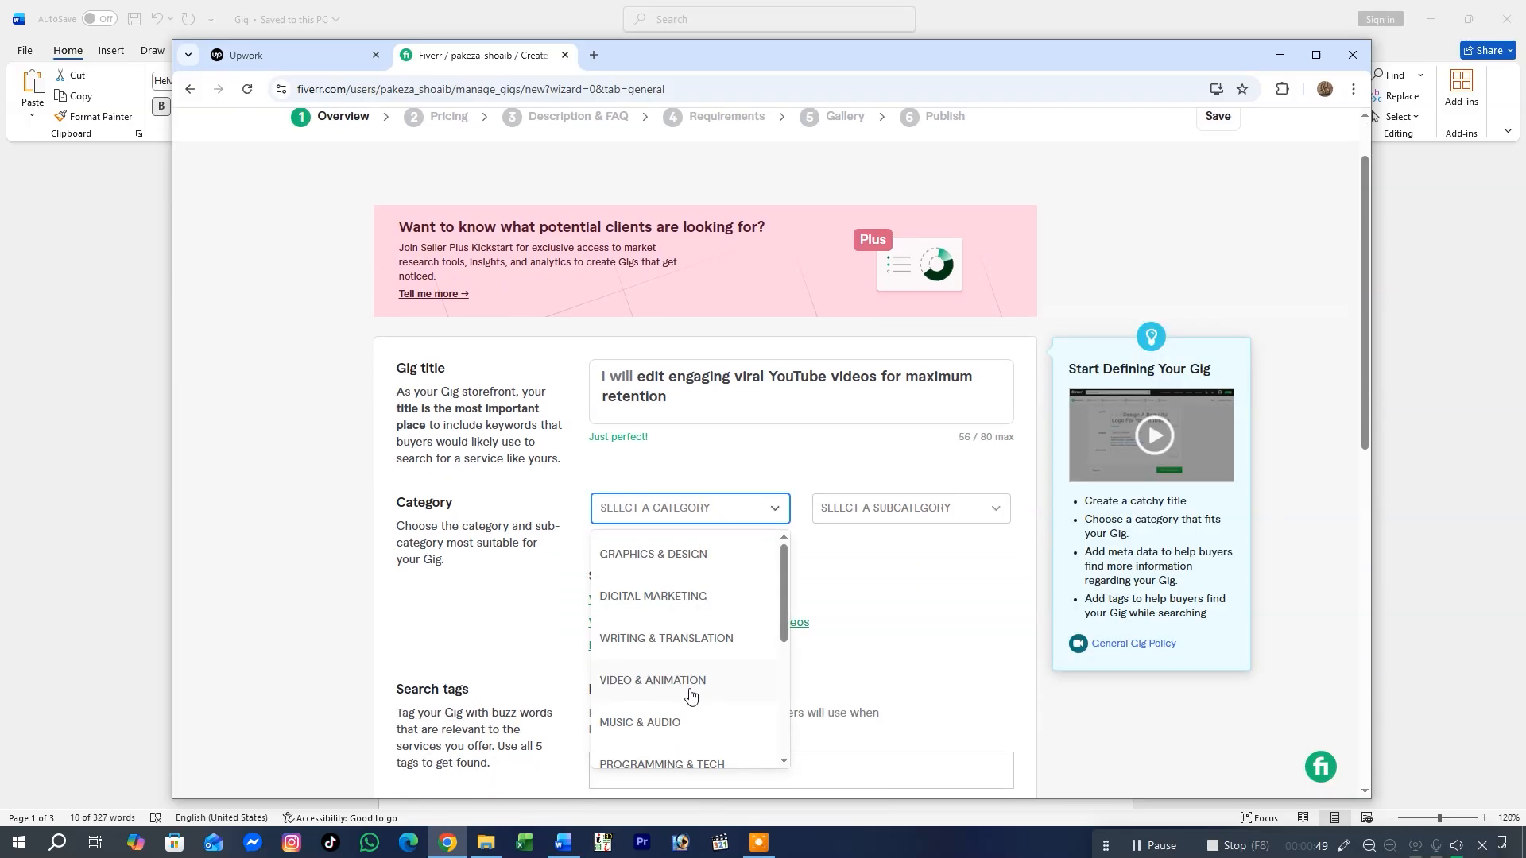
{"action": "scroll", "coordinate": [690, 696], "scroll_direction": "down", "scroll_amount": 3}
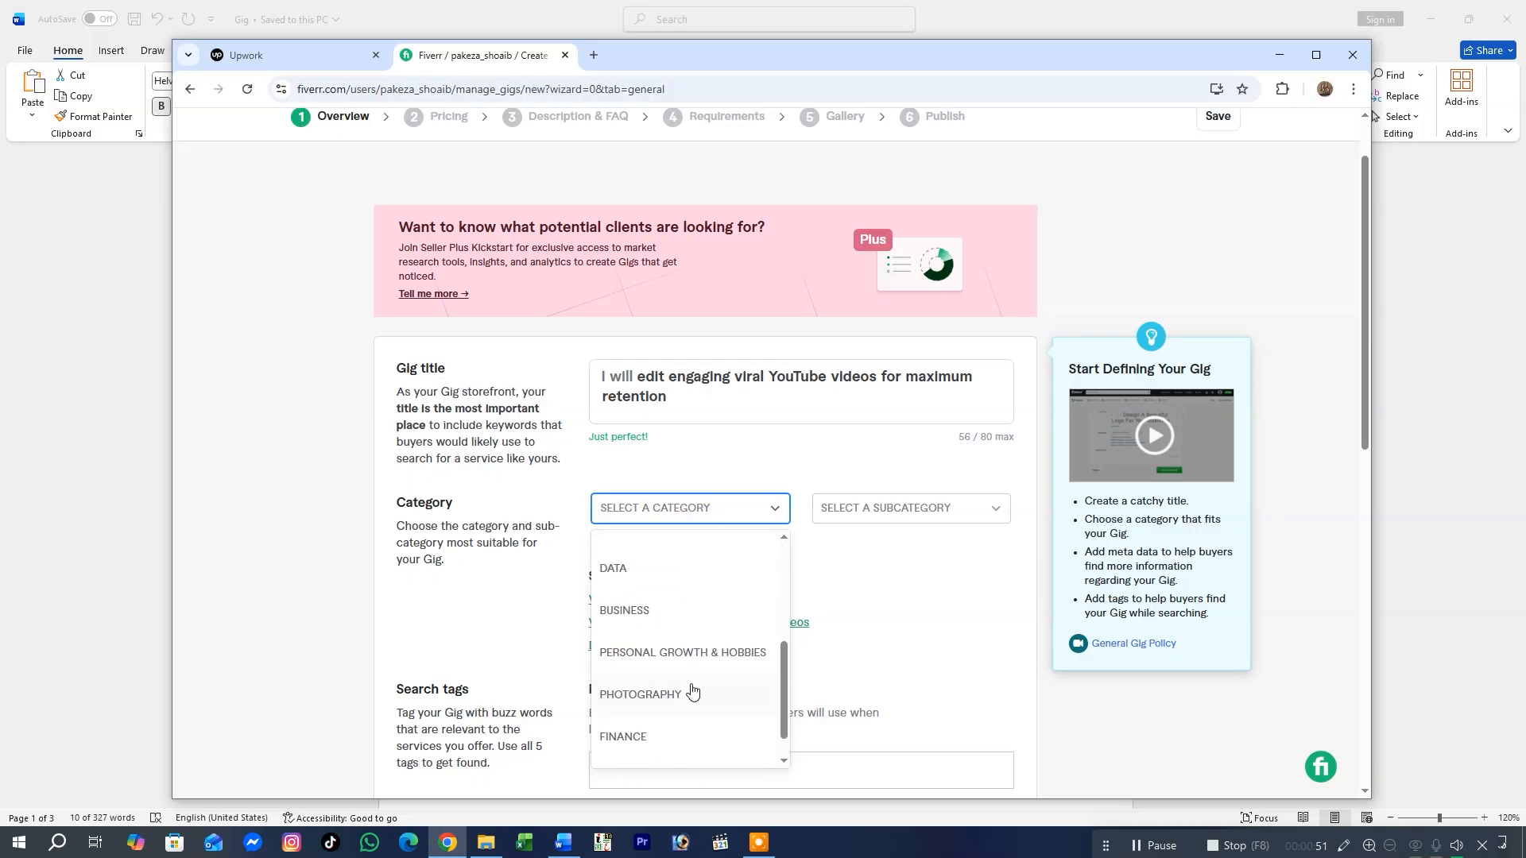
{"action": "scroll", "coordinate": [692, 693], "scroll_direction": "down", "scroll_amount": 1}
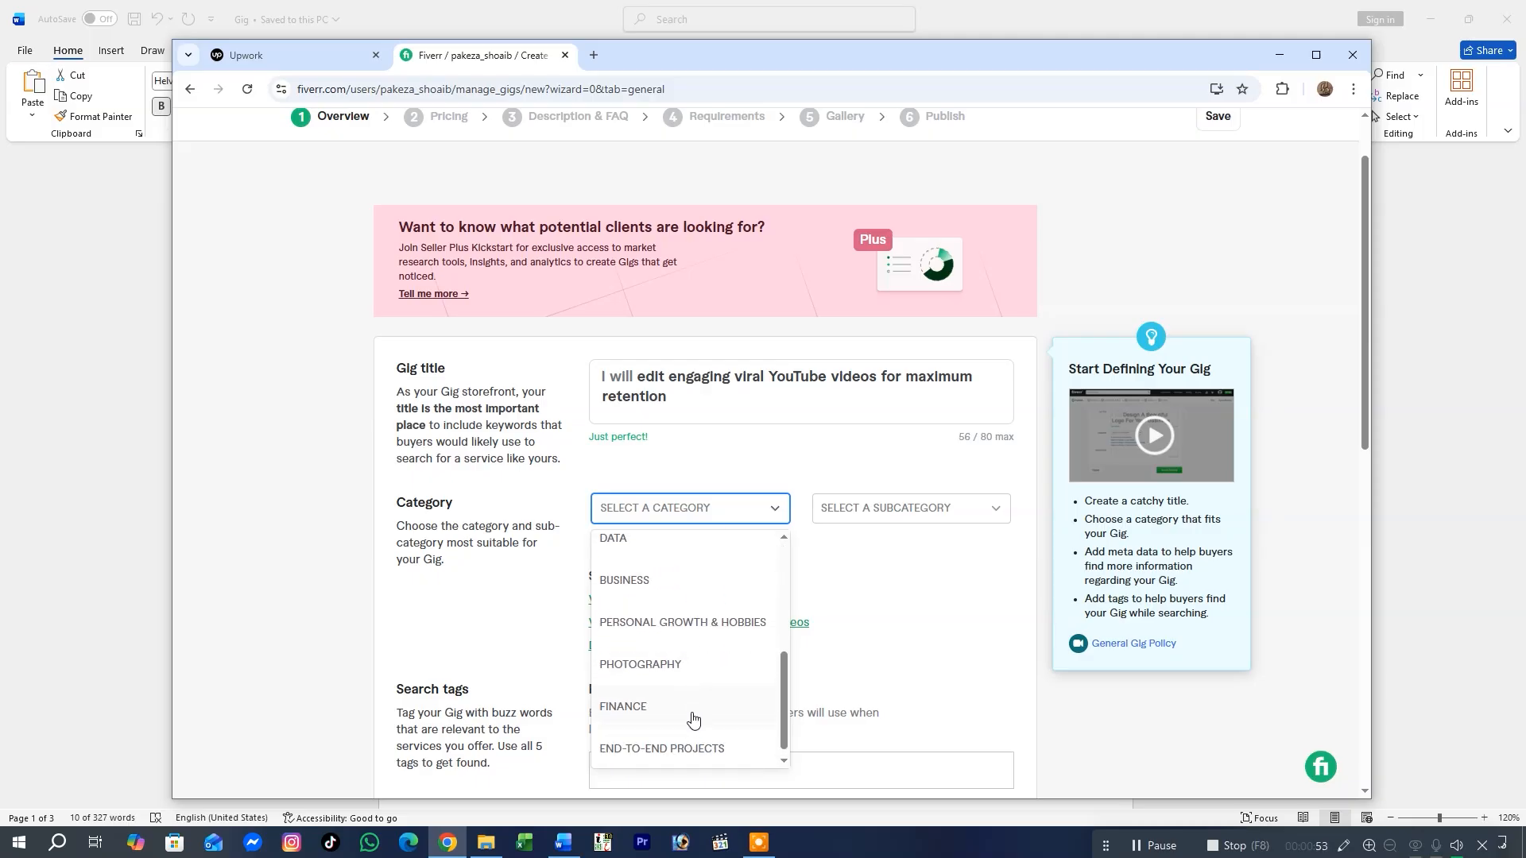
{"action": "scroll", "coordinate": [692, 719], "scroll_direction": "up", "scroll_amount": 3}
{"action": "left_click", "coordinate": [699, 644]}
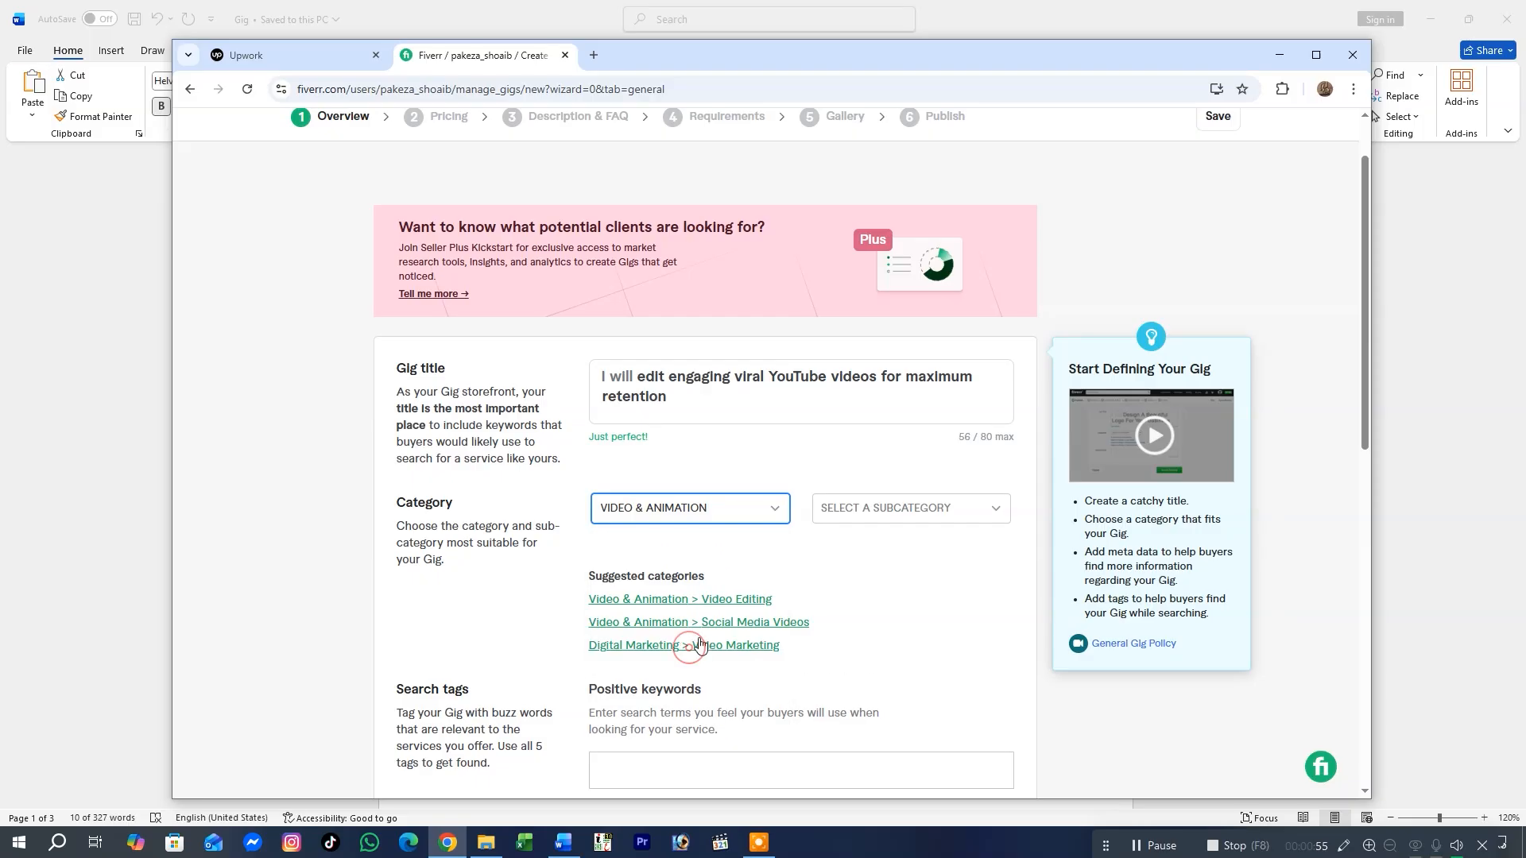
{"action": "left_click", "coordinate": [872, 512]}
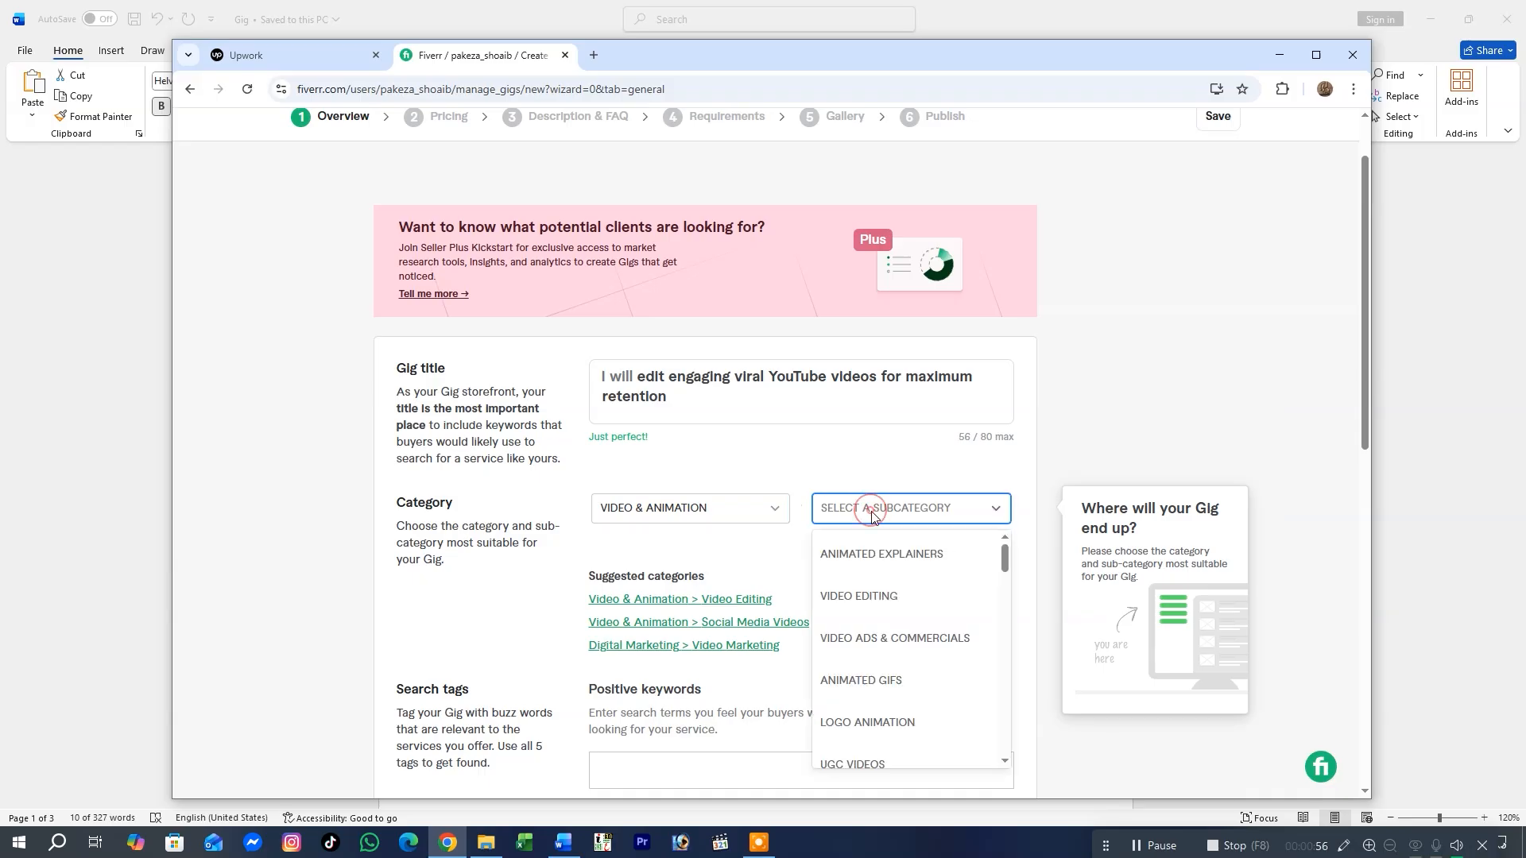
{"action": "left_click", "coordinate": [867, 609]}
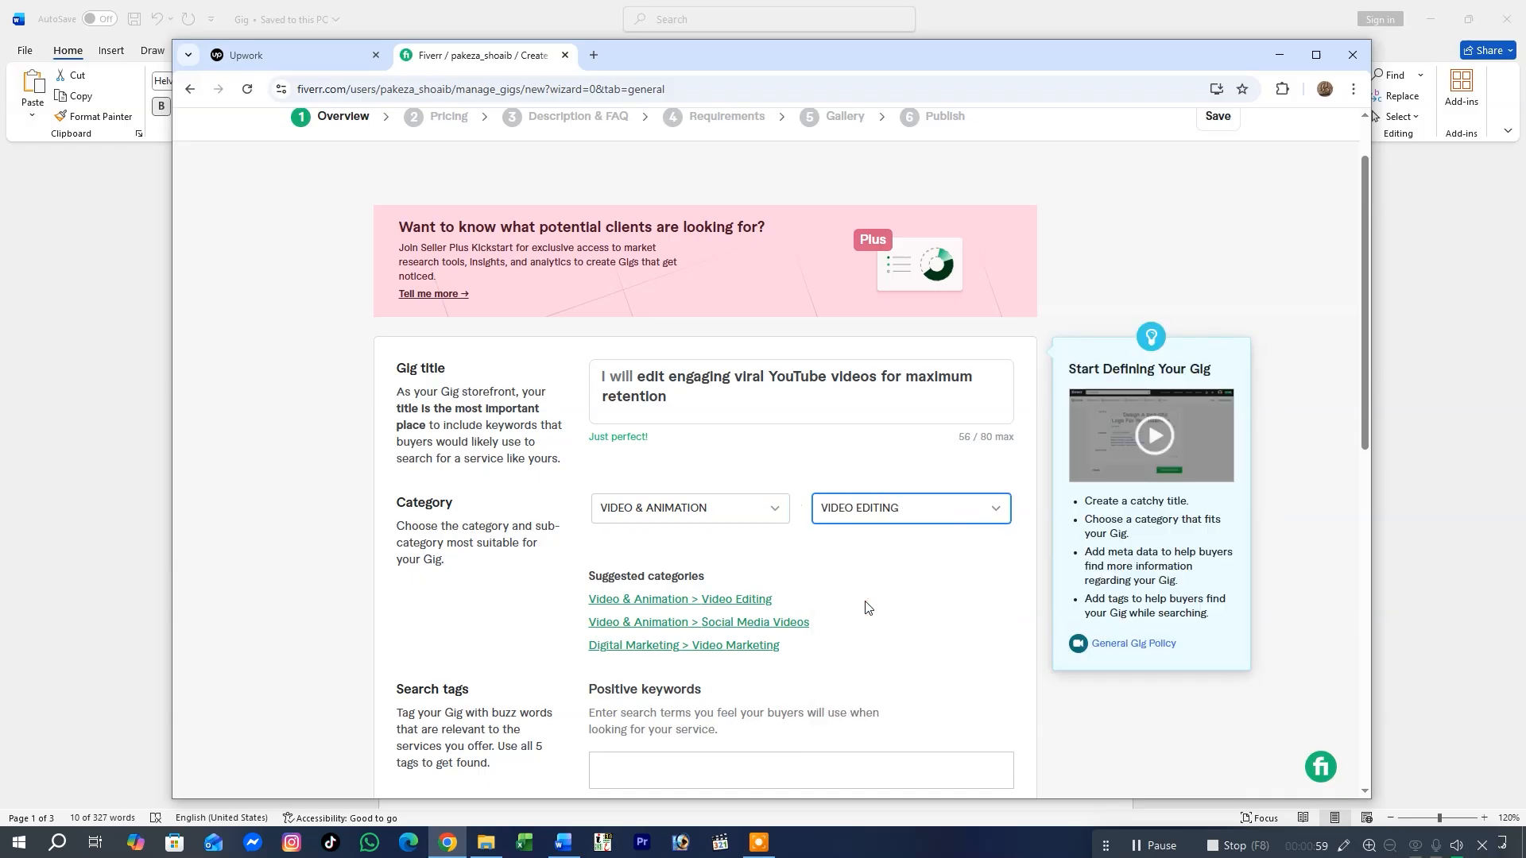
Choose YouTube videos as the primary type of videos in the gig metadata
{"action": "scroll", "coordinate": [866, 608], "scroll_direction": "down", "scroll_amount": 2}
{"action": "scroll", "coordinate": [839, 448], "scroll_direction": "down", "scroll_amount": 2}
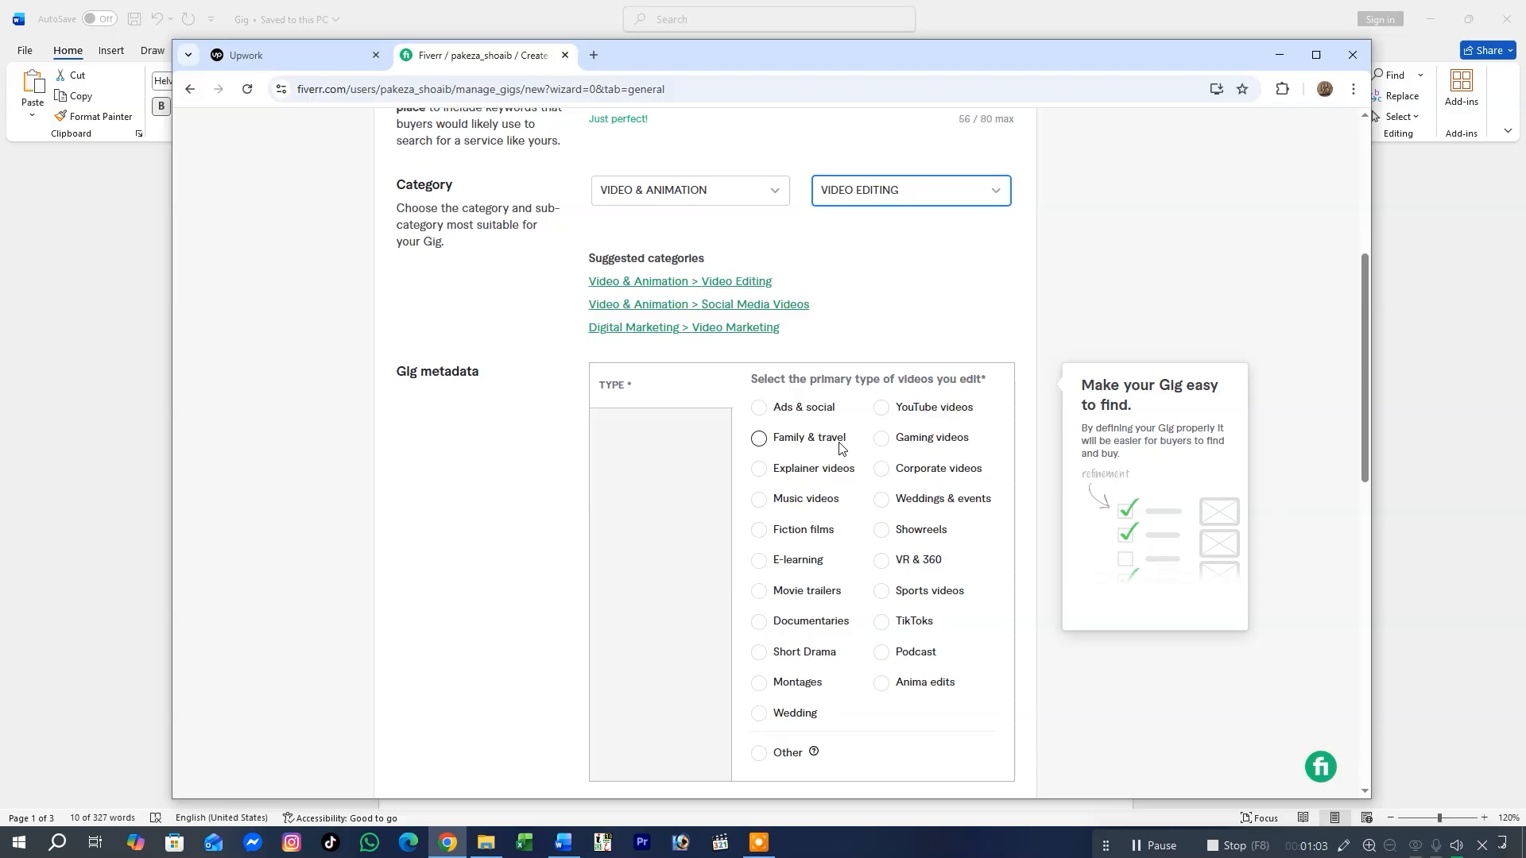
{"action": "left_click", "coordinate": [882, 408]}
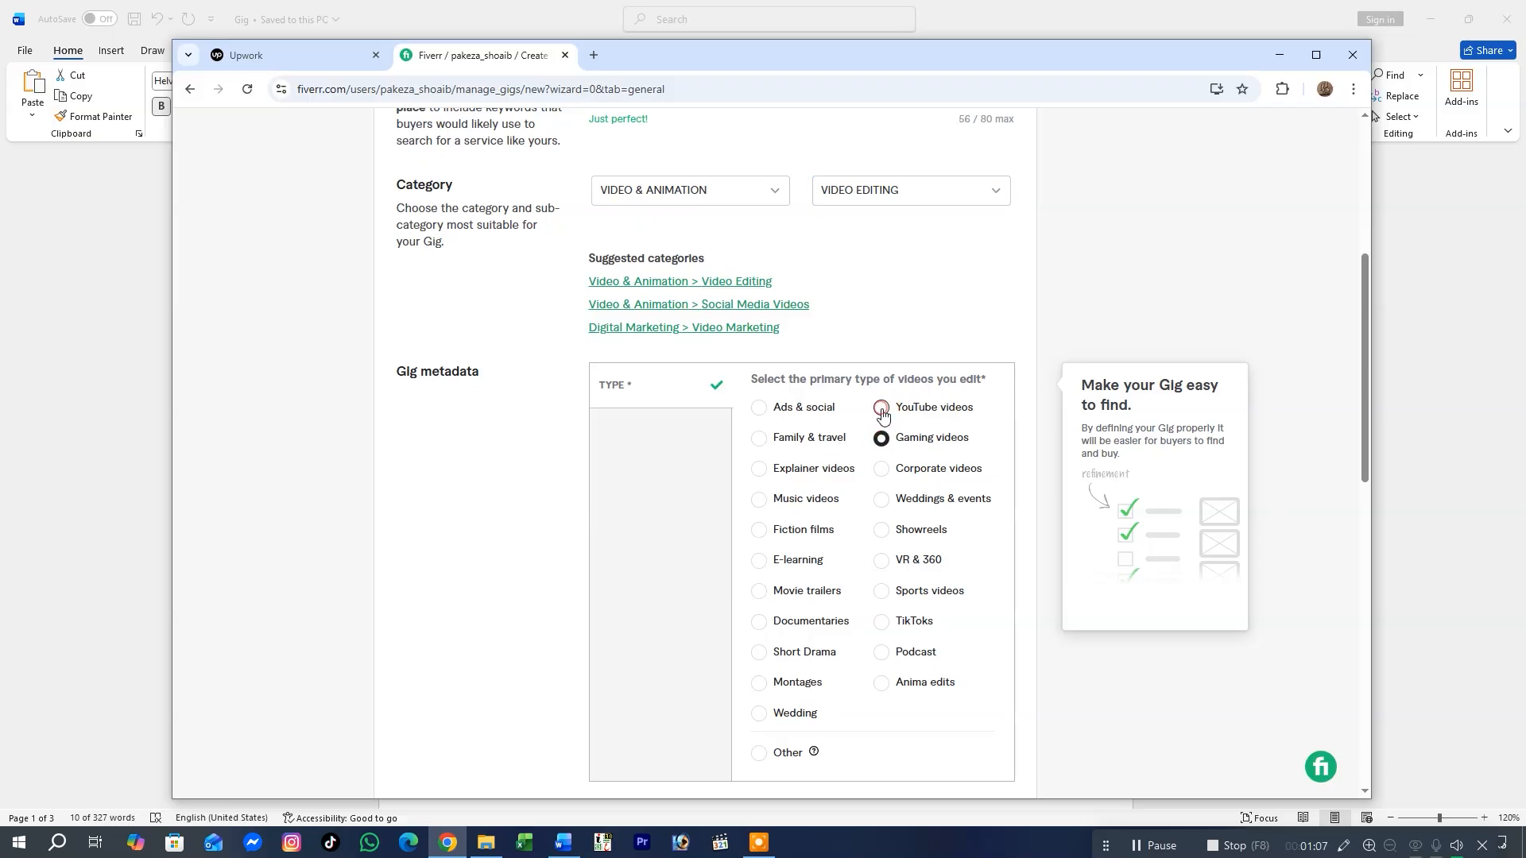
{"action": "left_click", "coordinate": [889, 620]}
{"action": "left_click", "coordinate": [883, 408]}
Copy the first tag, "youtube video editing", from the Word document and add it to the gig's positive keywords on Fiverr
{"action": "scroll", "coordinate": [665, 589], "scroll_direction": "down", "scroll_amount": 3}
{"action": "left_click", "coordinate": [633, 673]}
{"action": "left_click", "coordinate": [562, 842]}
{"action": "scroll", "coordinate": [716, 581], "scroll_direction": "down", "scroll_amount": 3}
{"action": "scroll", "coordinate": [705, 577], "scroll_direction": "down", "scroll_amount": 2}
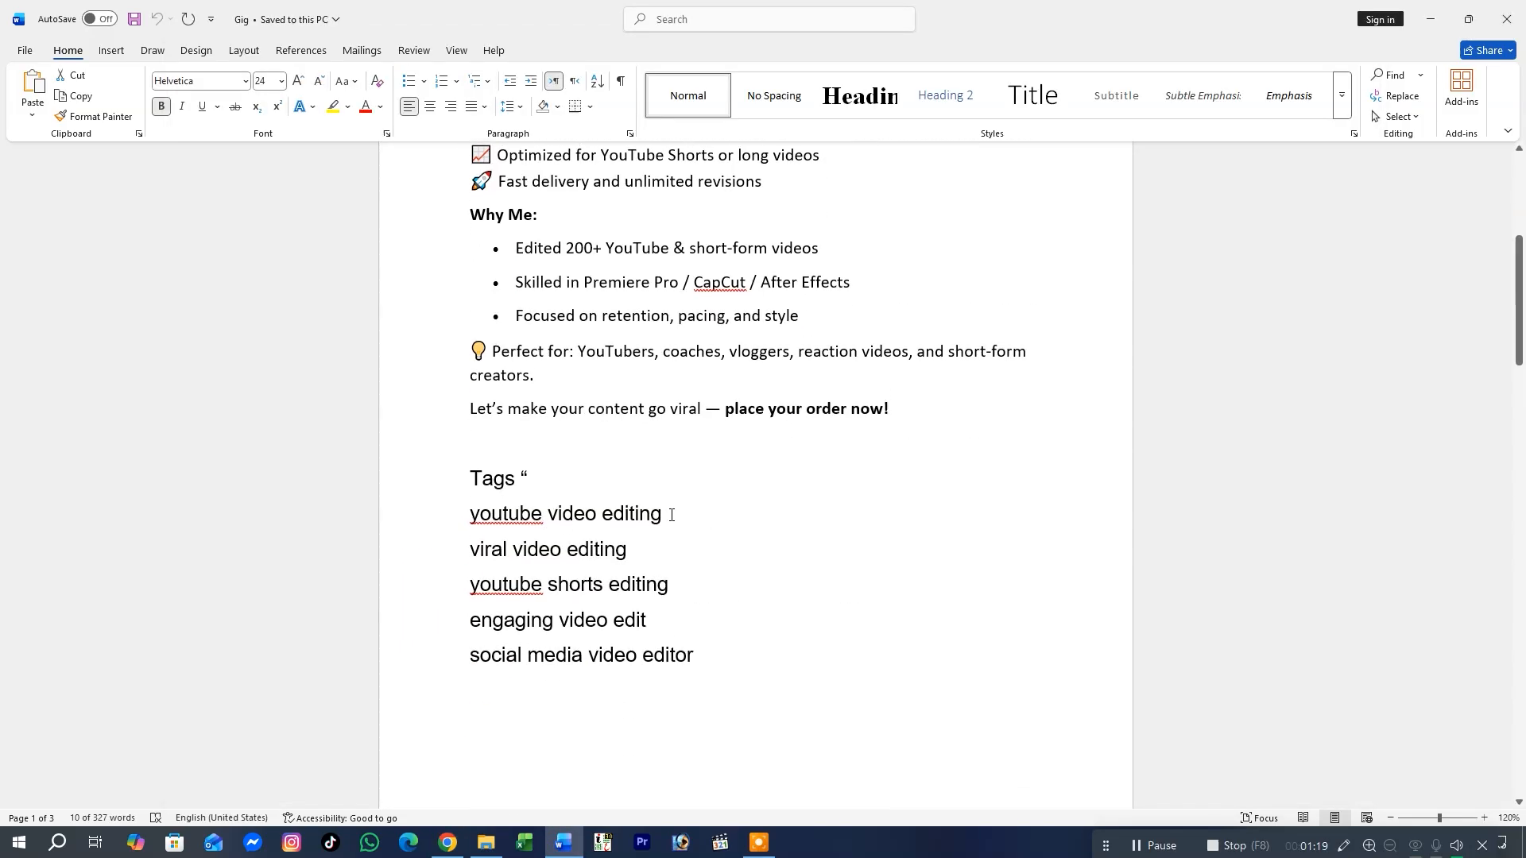
{"action": "triple_click", "coordinate": [671, 515]}
{"action": "key", "text": "ctrl+c"}
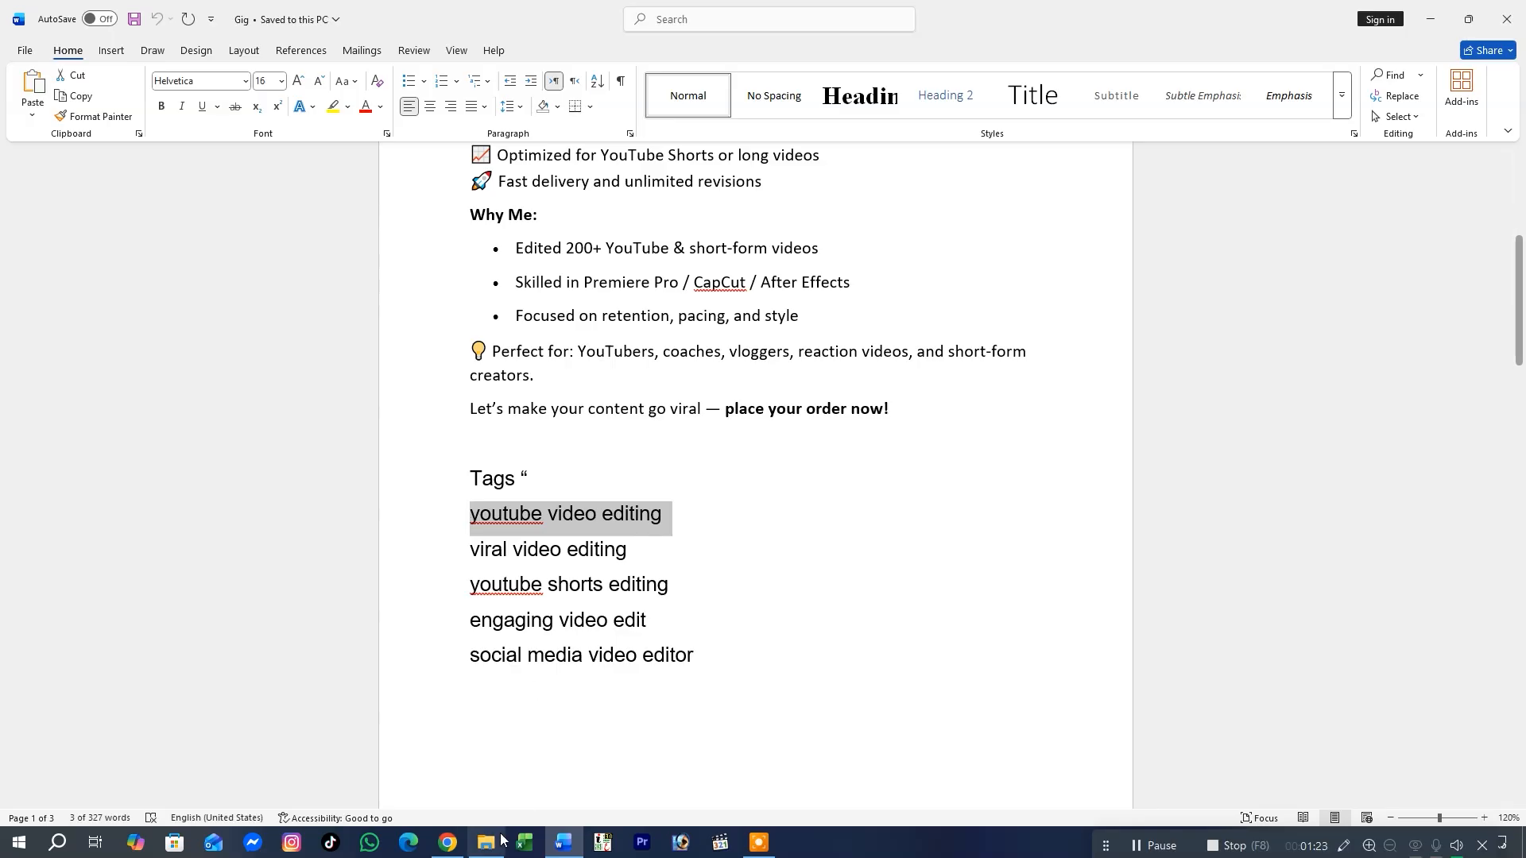
{"action": "left_click", "coordinate": [447, 843]}
{"action": "key", "text": "ctrl+v"}
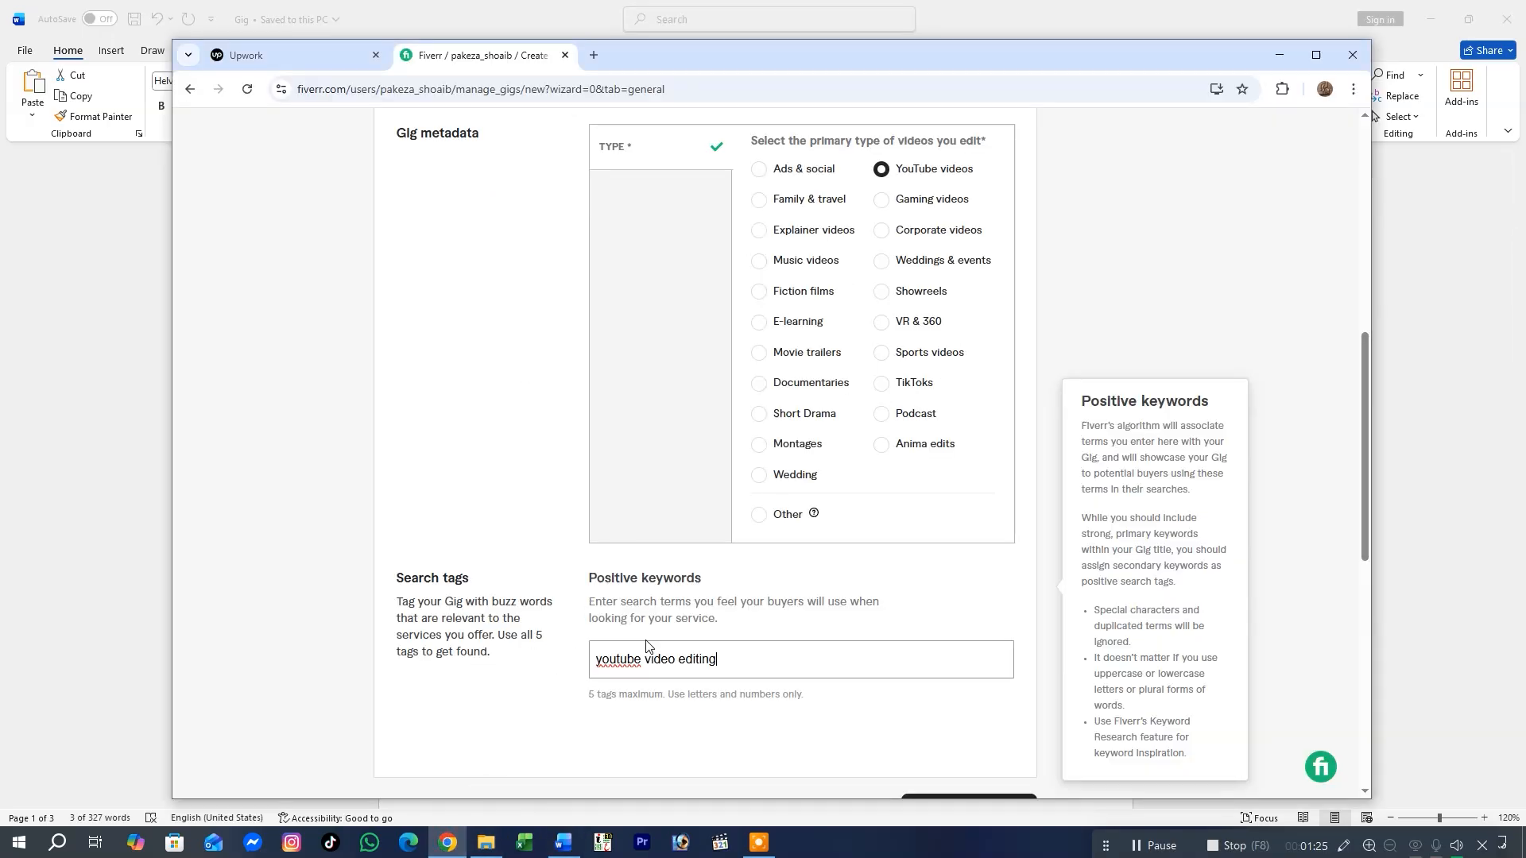
{"action": "key", "text": "Return"}
Transfer the second tag, "viral video editing", from the Word document to the gig's positive keywords on Fiverr
{"action": "left_click", "coordinate": [565, 841]}
{"action": "left_click", "coordinate": [461, 549]}
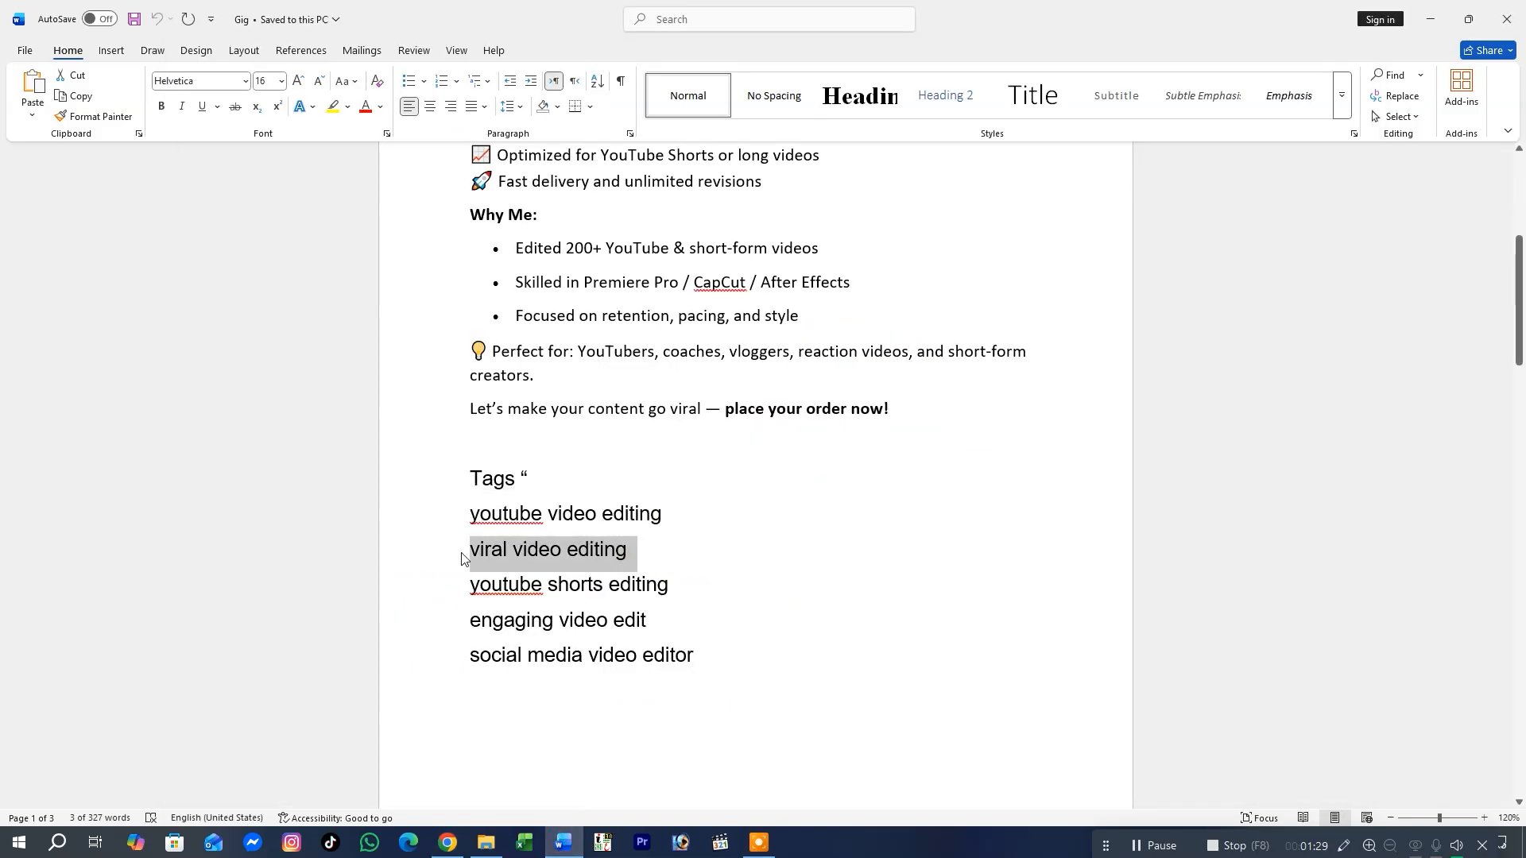
{"action": "left_click", "coordinate": [475, 844]}
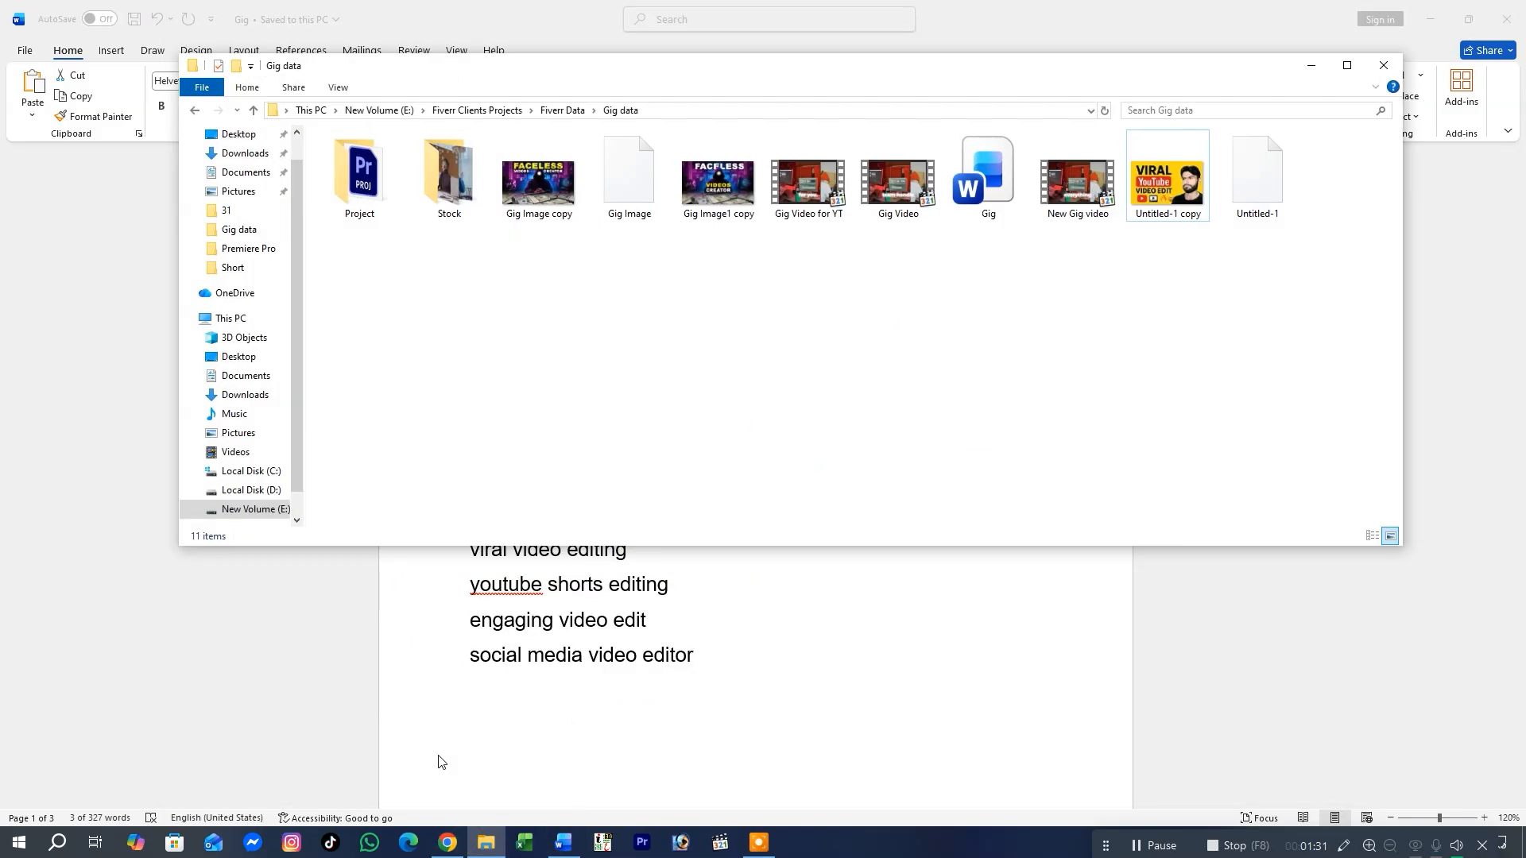
{"action": "left_click", "coordinate": [1311, 65]}
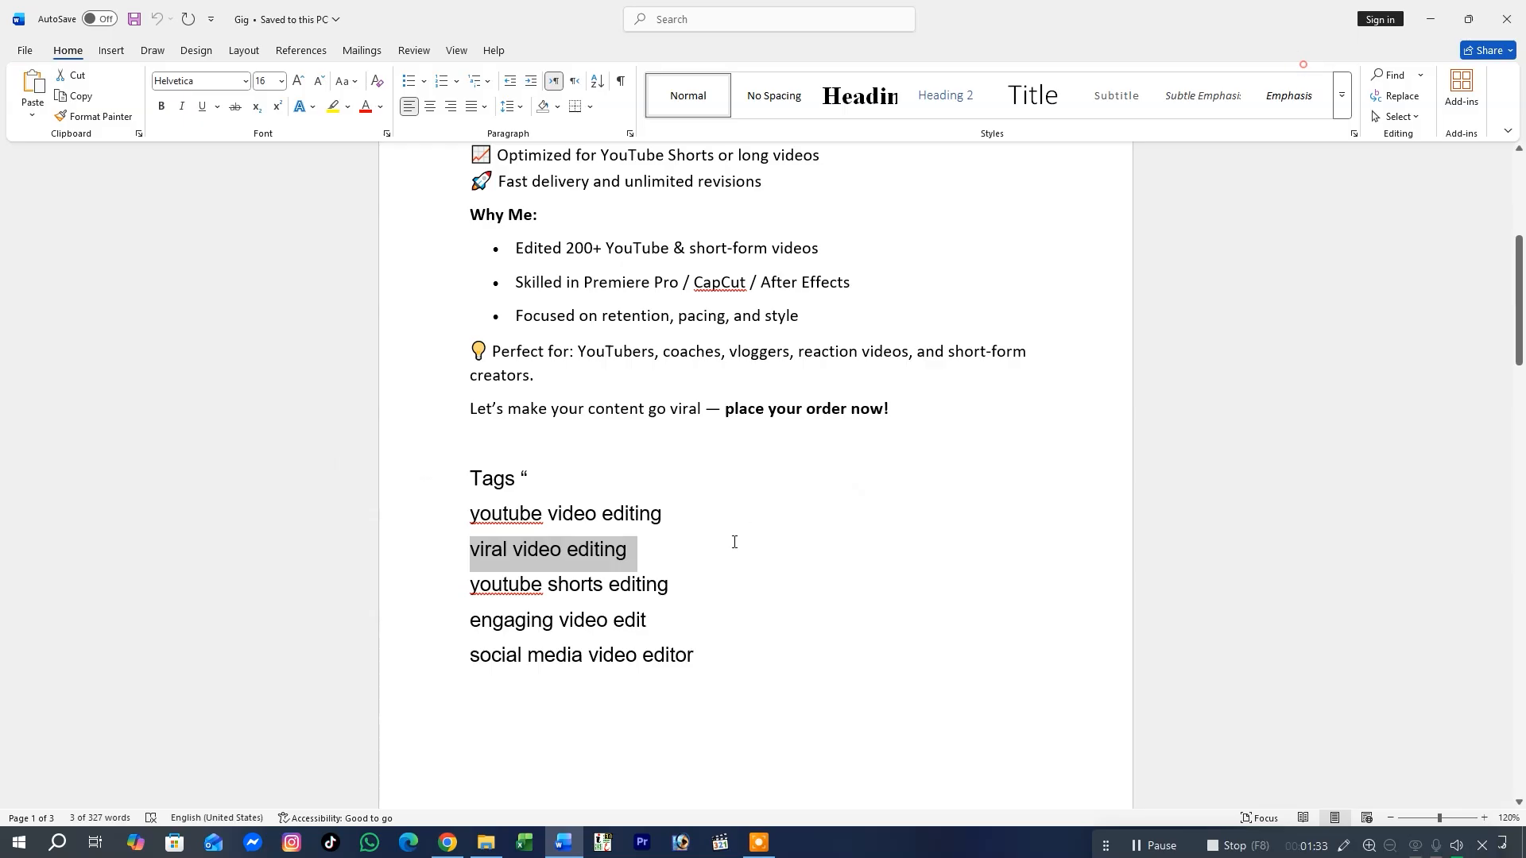
{"action": "left_click", "coordinate": [447, 843]}
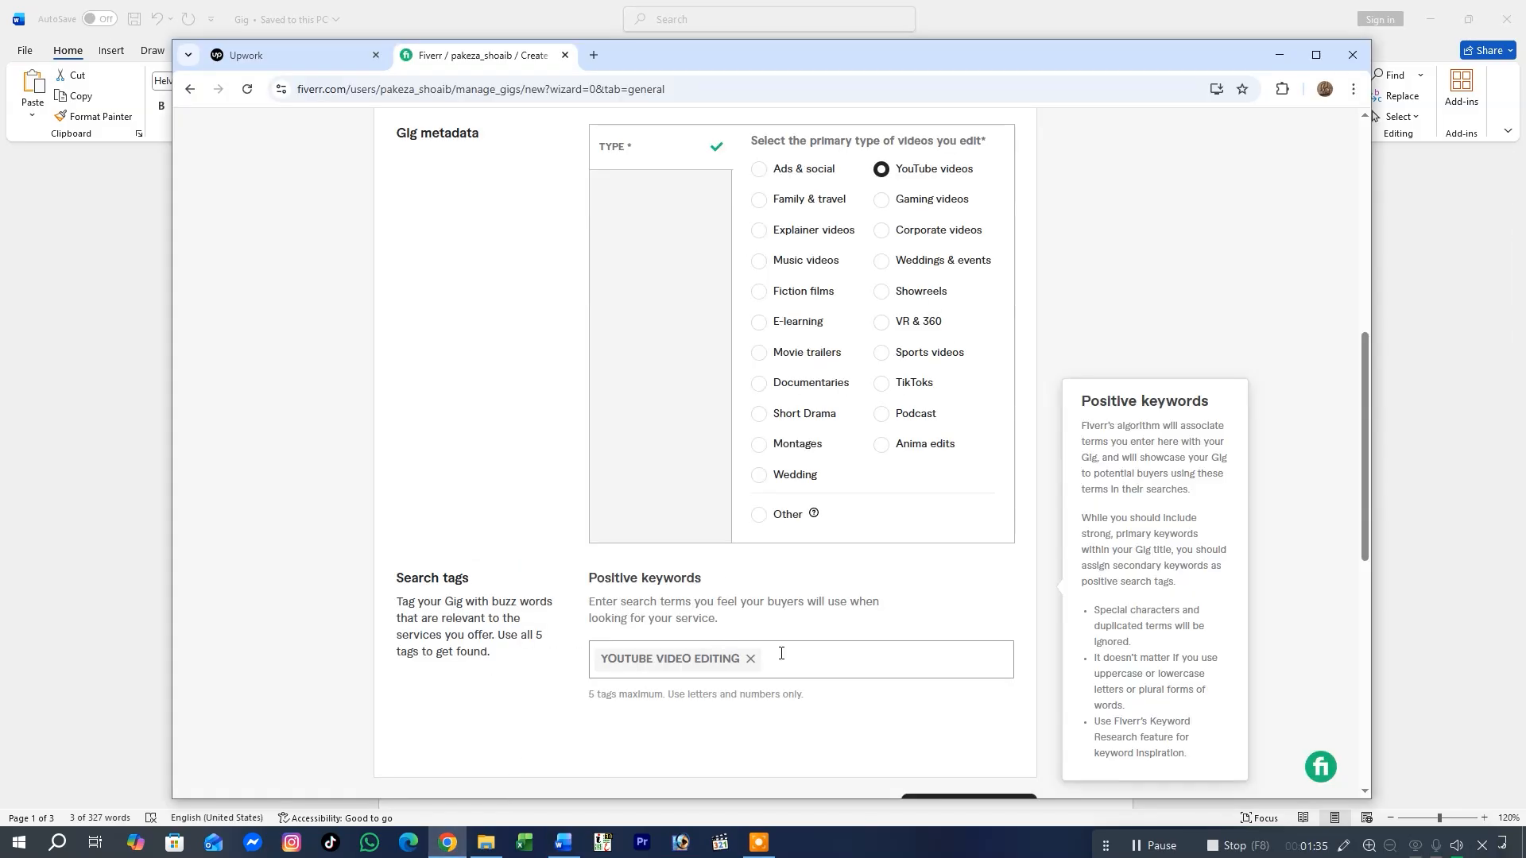
{"action": "type", "text": "viral video editing"}
{"action": "key", "text": "Return"}
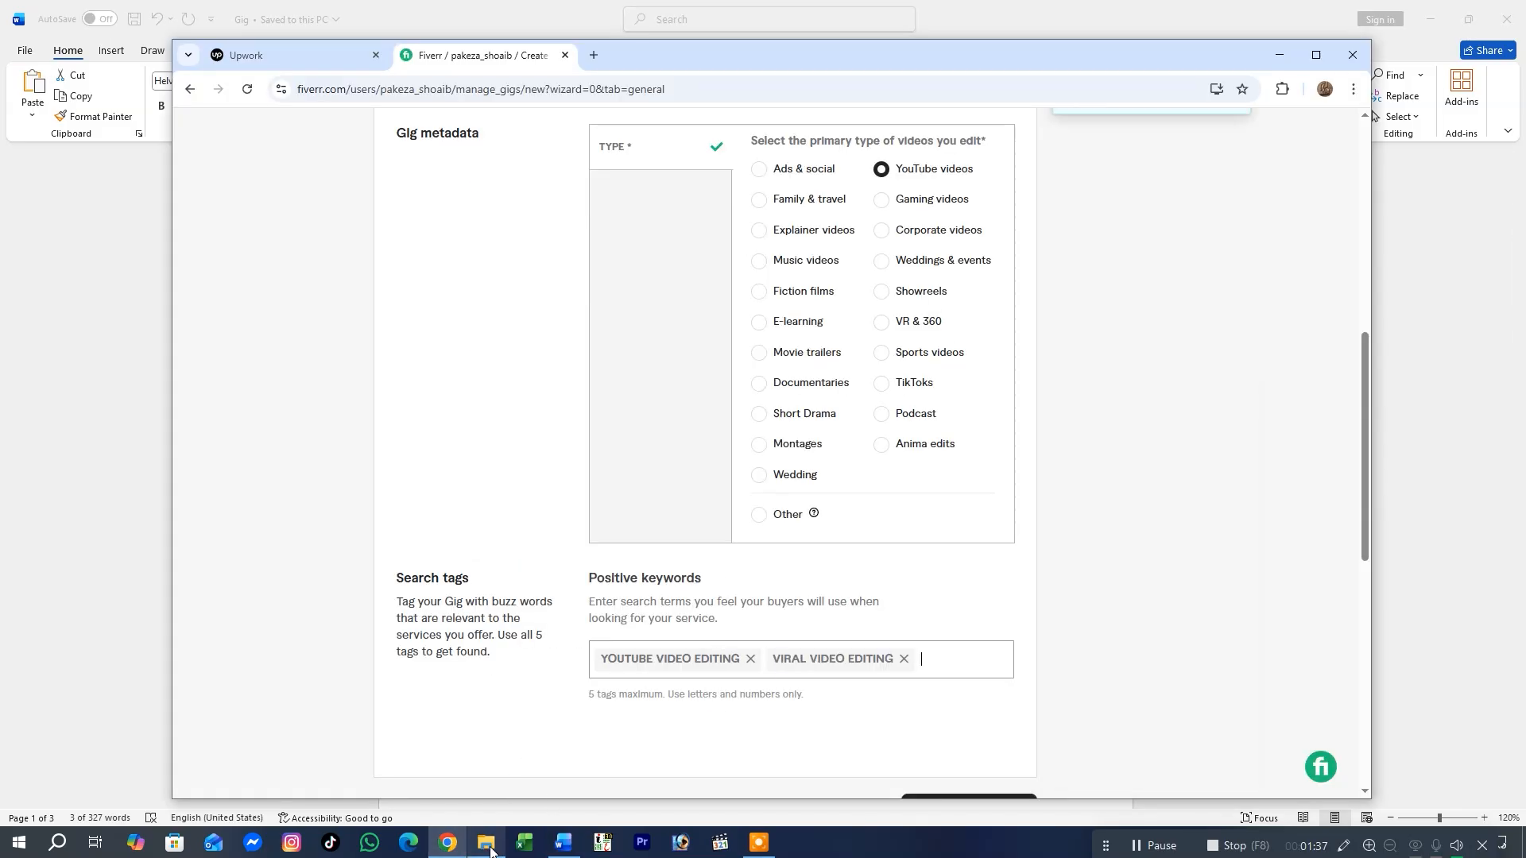
Copy the third tag, "youtube shorts editing", from the Word document and add it to the gig's positive keywords on Fiverr
{"action": "left_click", "coordinate": [563, 843]}
{"action": "left_click_drag", "start_coordinate": [671, 589], "coordinate": [500, 609]}
{"action": "key", "text": "ctrl+c"}
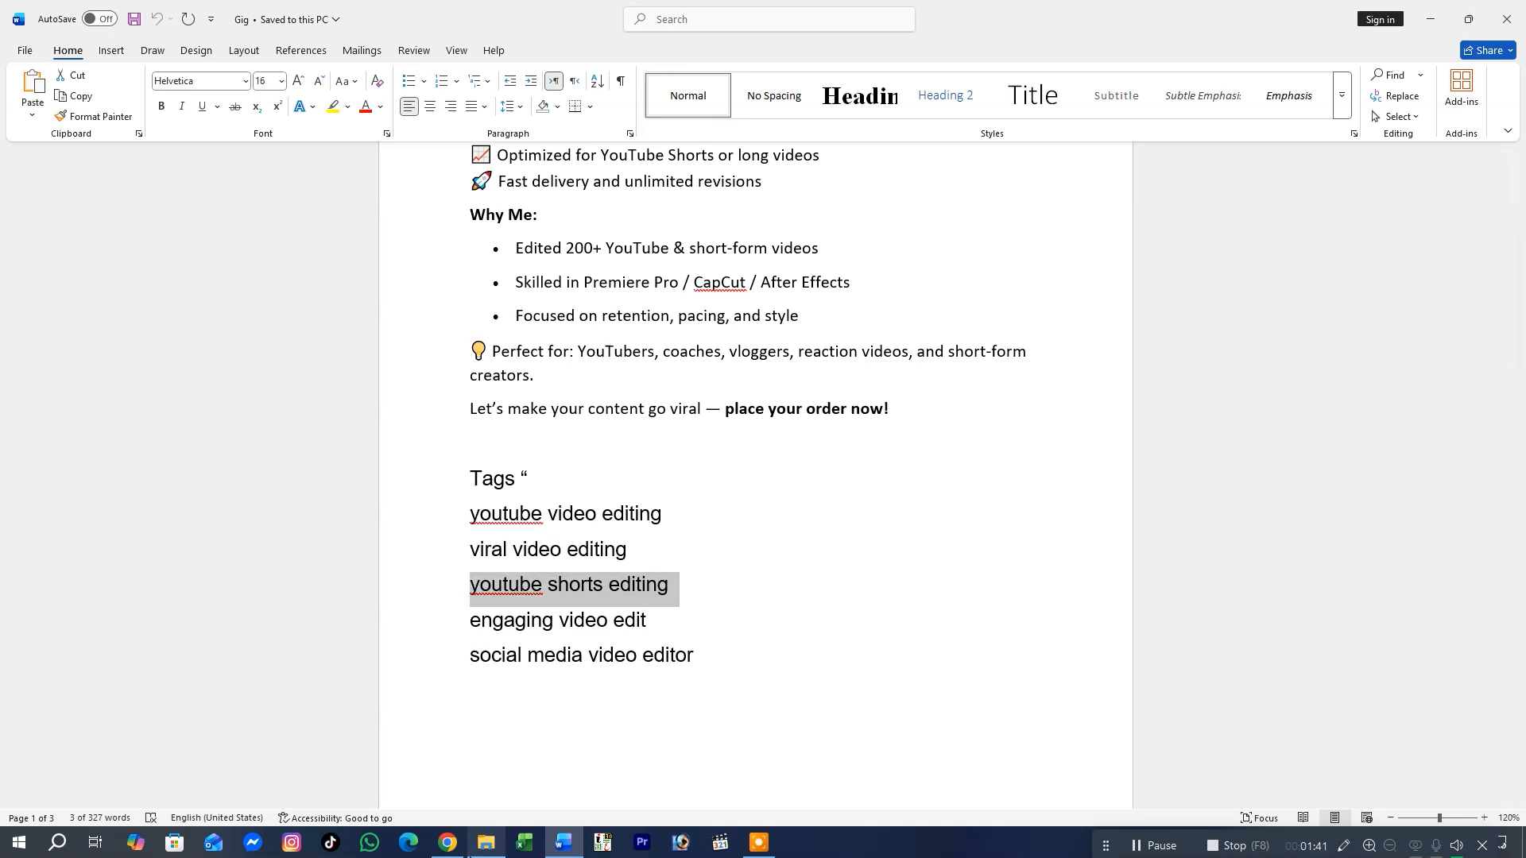
{"action": "left_click", "coordinate": [448, 843]}
{"action": "key", "text": "ctrl+v"}
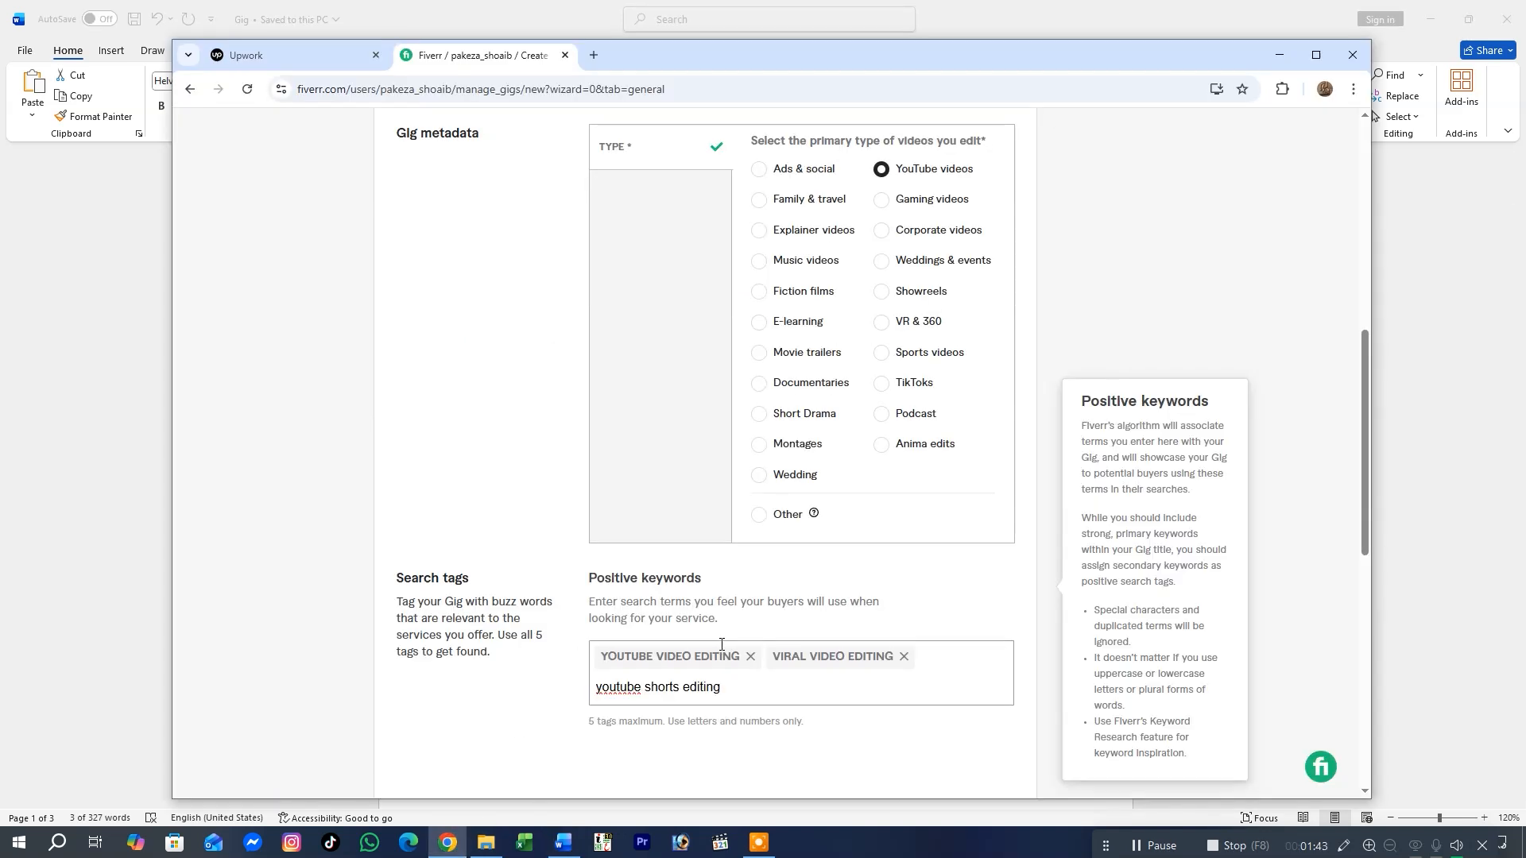
{"action": "key", "text": "Return"}
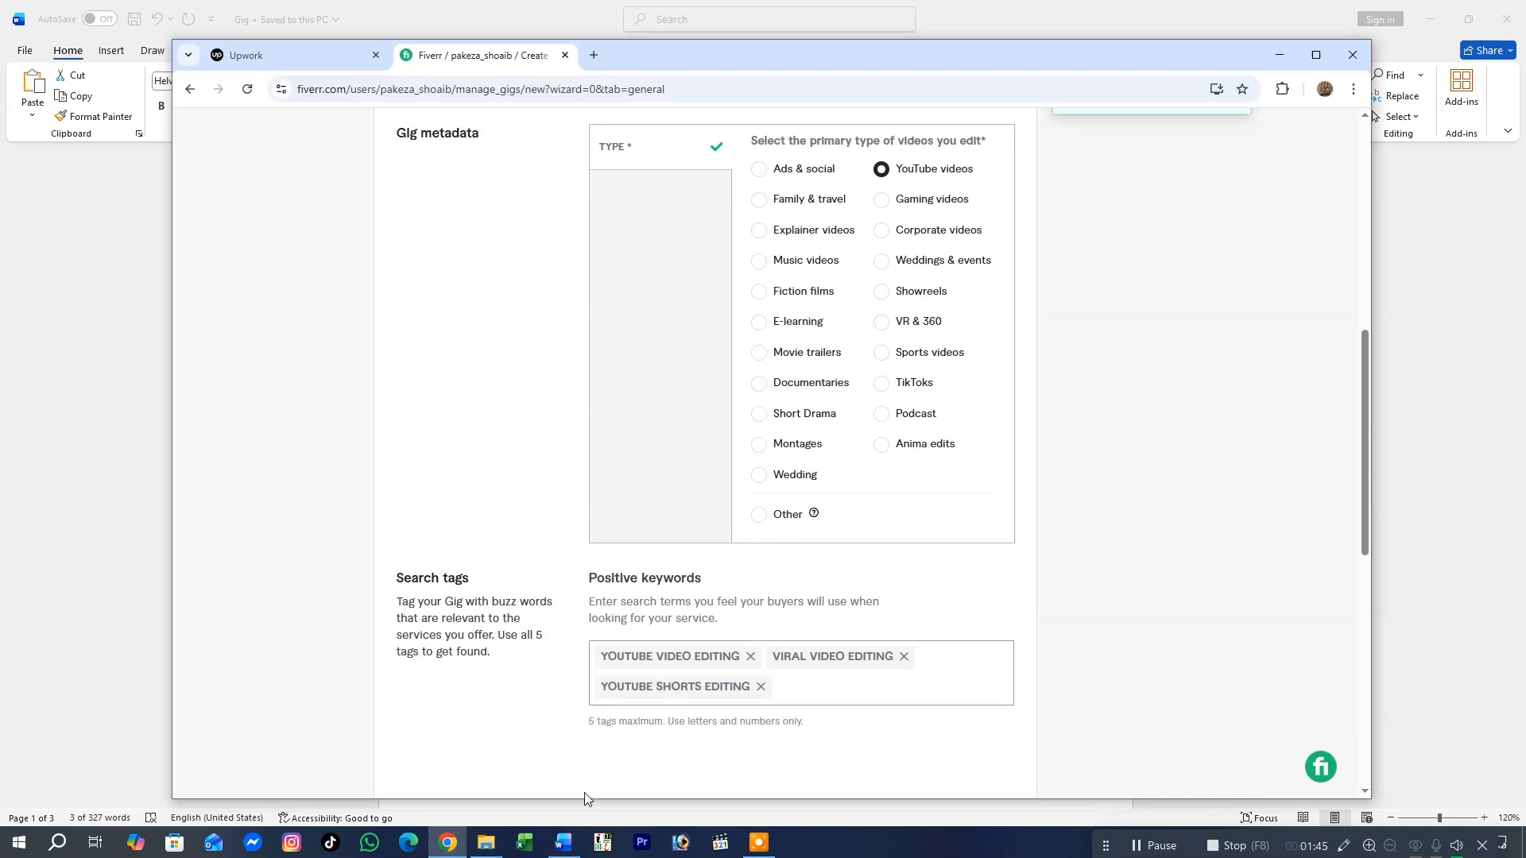
Copy the fourth tag, "engaging video edit", from the Word document and add it to the gig's positive keywords on Fiverr
{"action": "left_click", "coordinate": [563, 843]}
{"action": "left_click_drag", "start_coordinate": [650, 625], "coordinate": [474, 627]}
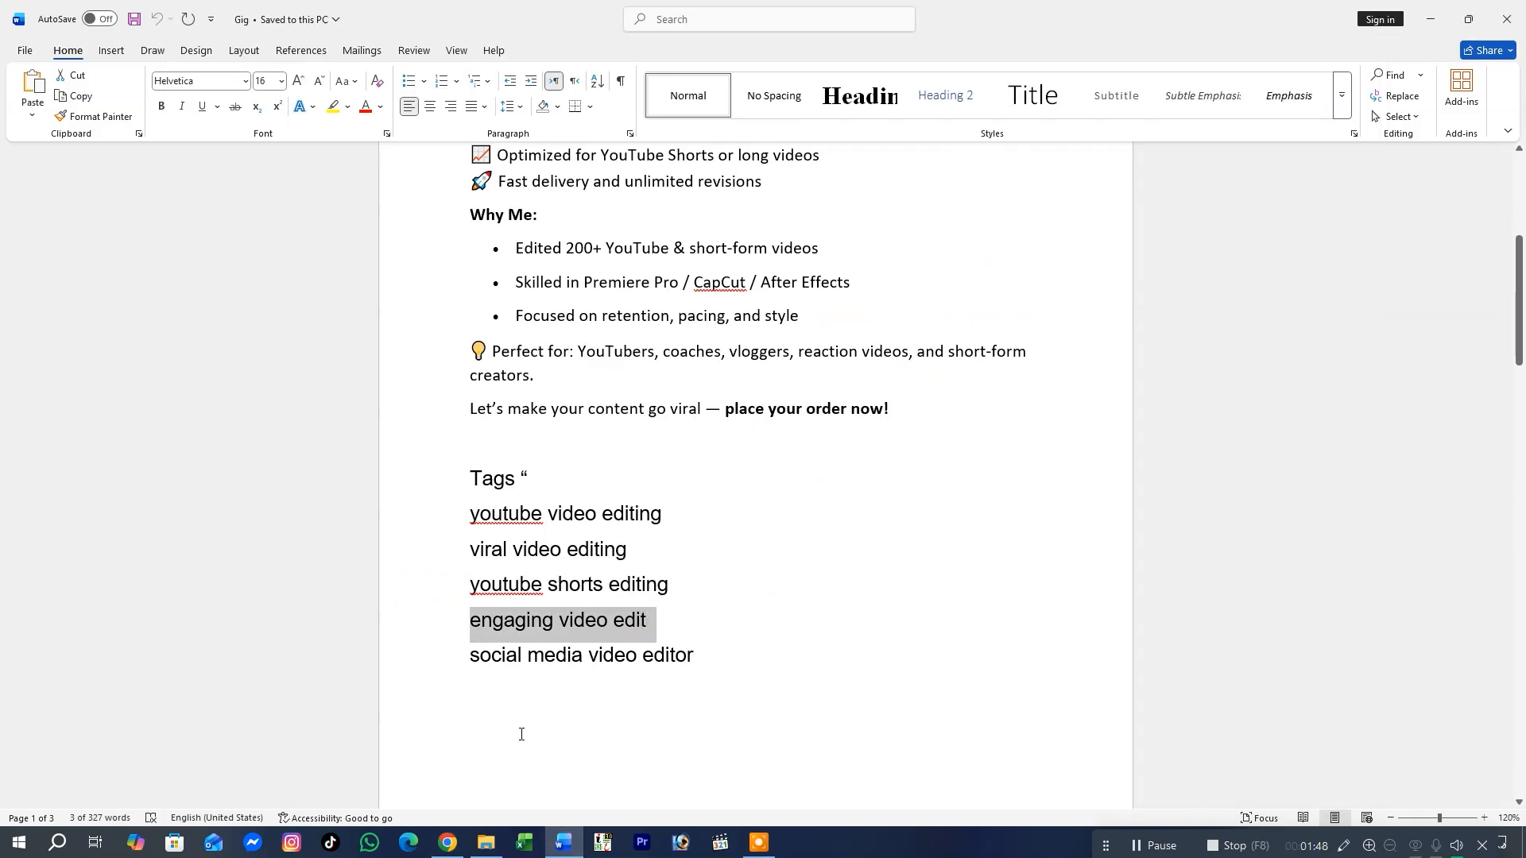
{"action": "key", "text": "ctrl+c"}
{"action": "left_click", "coordinate": [448, 842]}
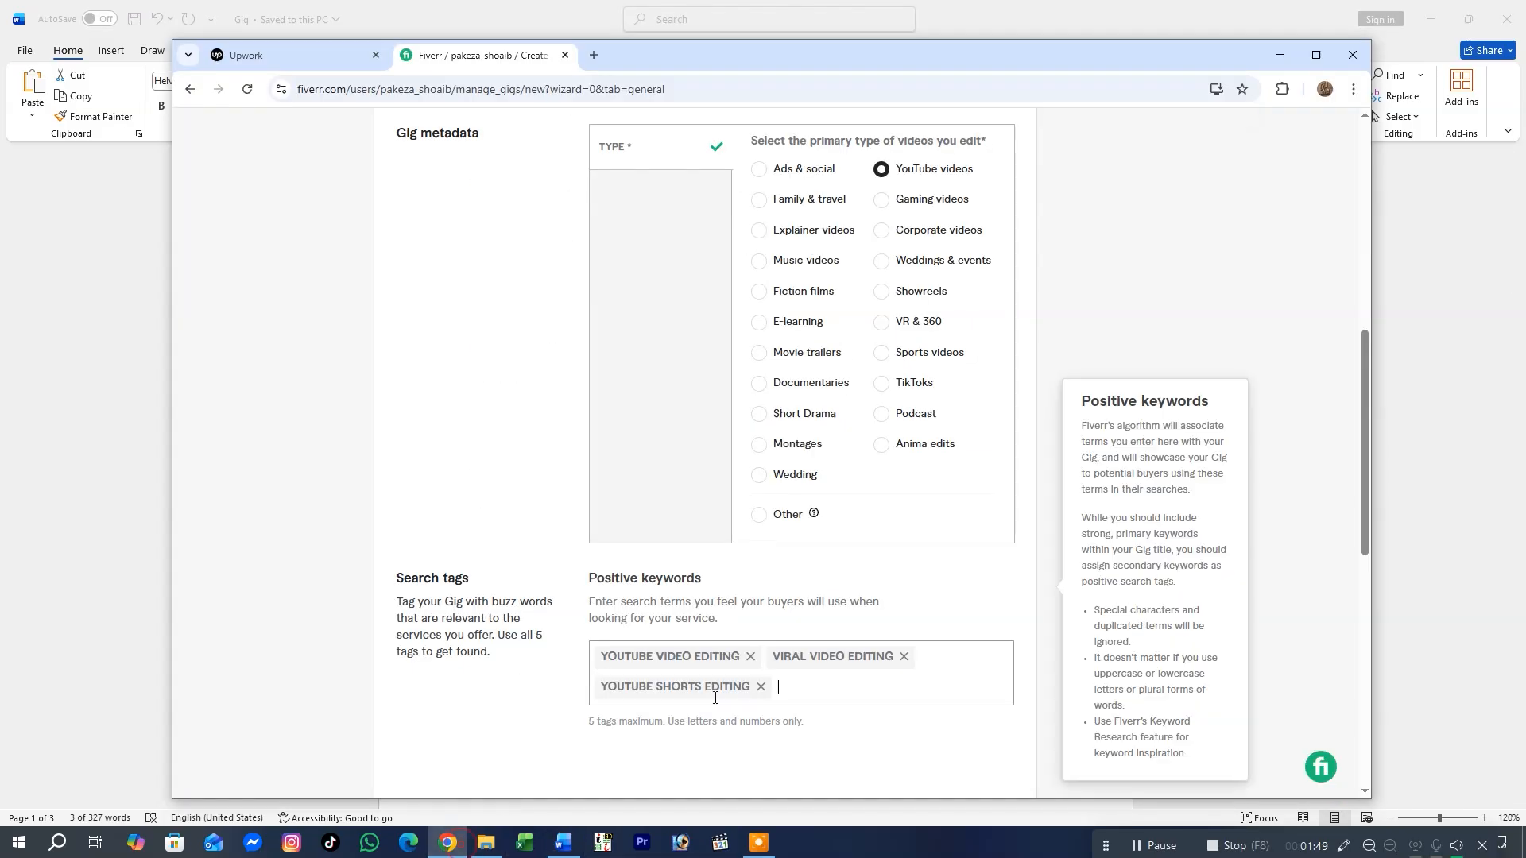
{"action": "key", "text": "ctrl+v"}
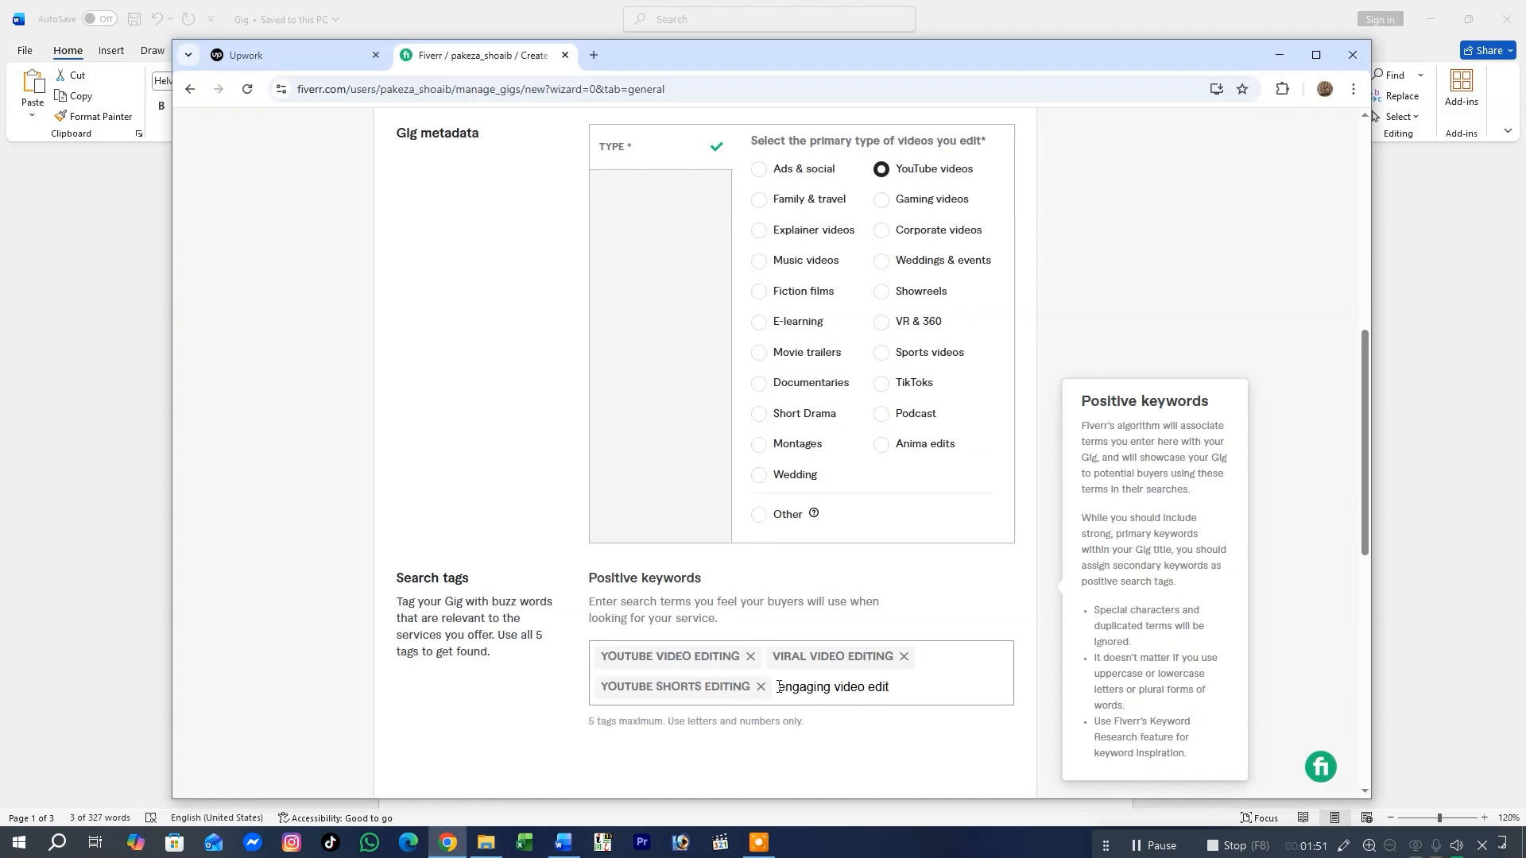
{"action": "key", "text": "Return"}
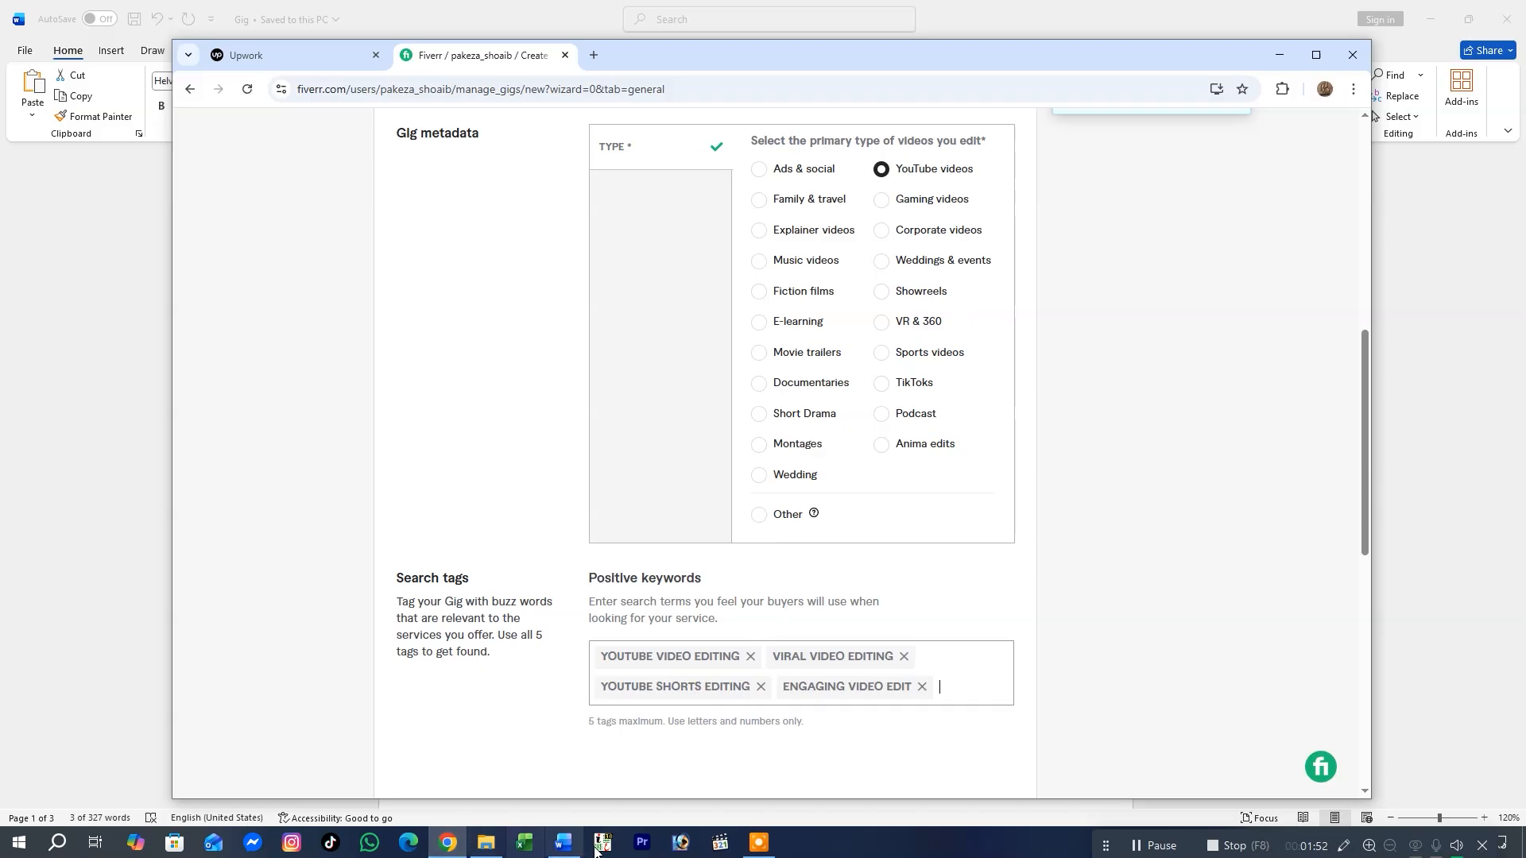
Add "Short video editor" as the fifth positive keyword on Fiverr and try to save the gig overview
{"action": "left_click", "coordinate": [563, 844]}
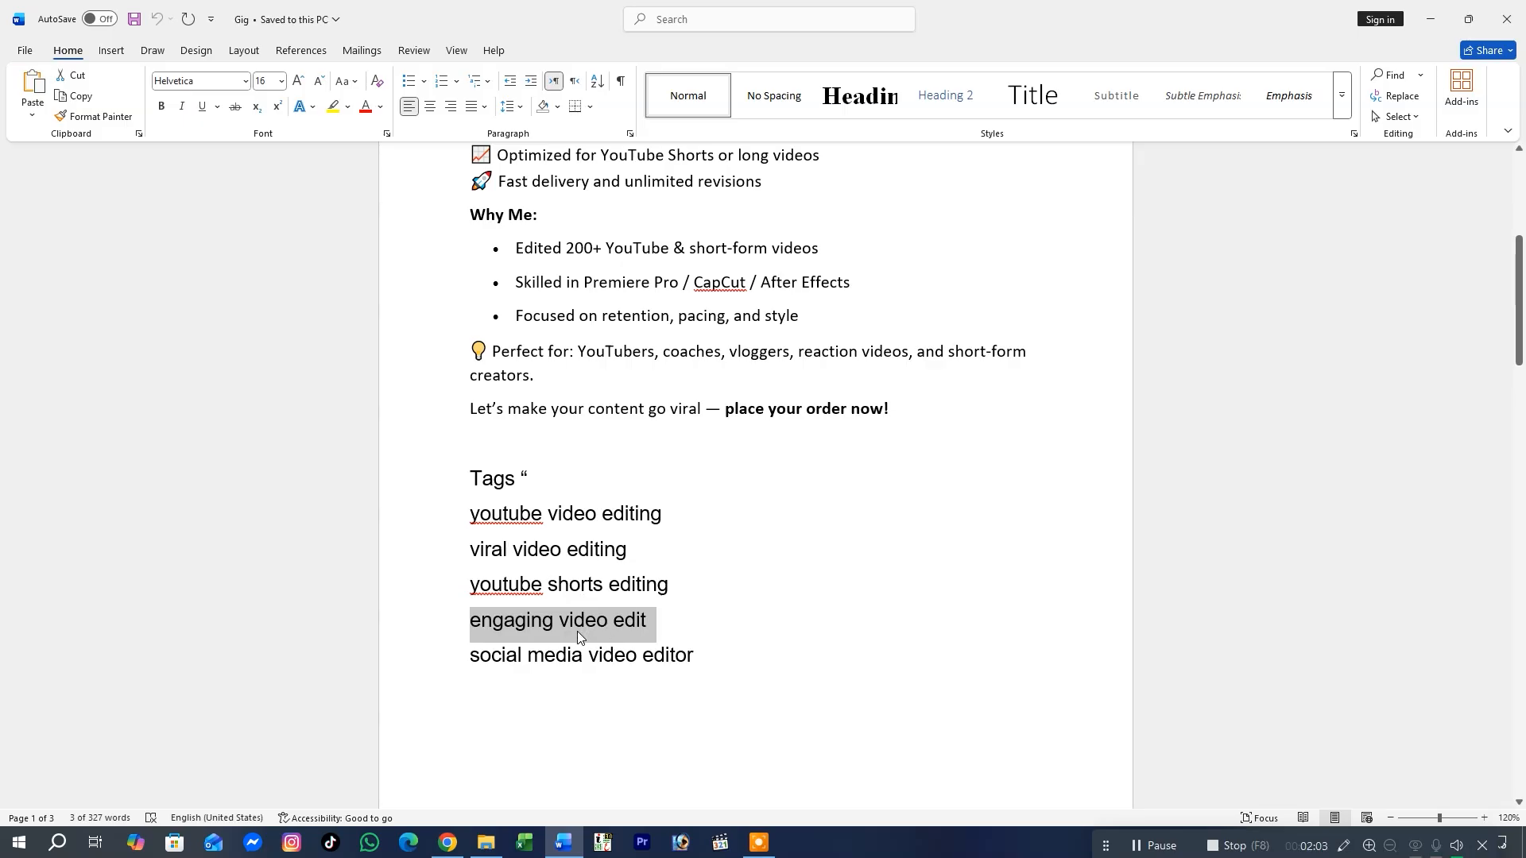
{"action": "left_click", "coordinate": [1430, 20]}
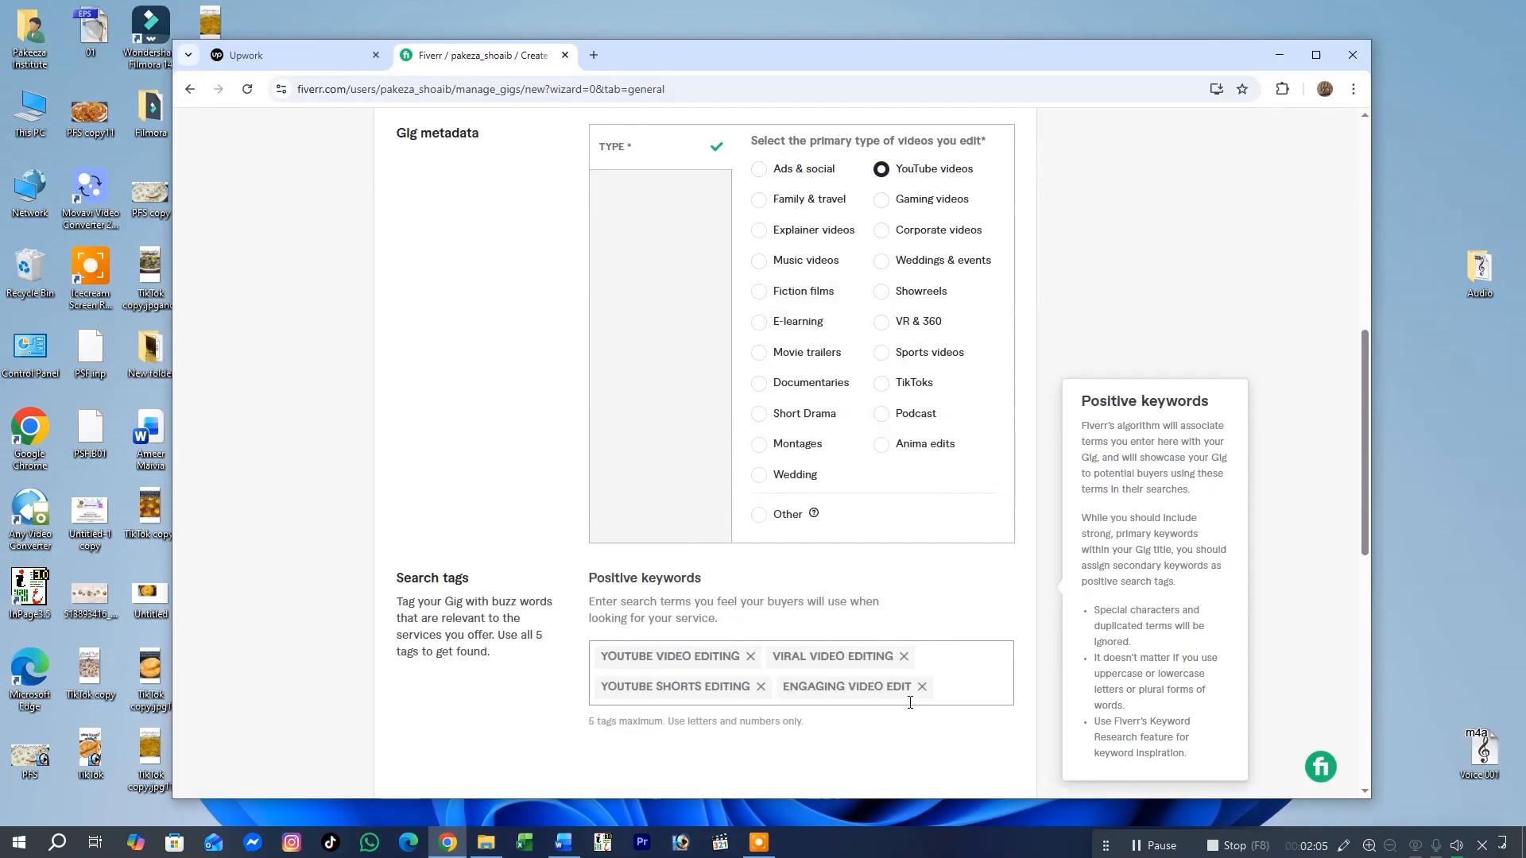
{"action": "left_click", "coordinate": [953, 681]}
{"action": "type", "text": "Short video editior"}
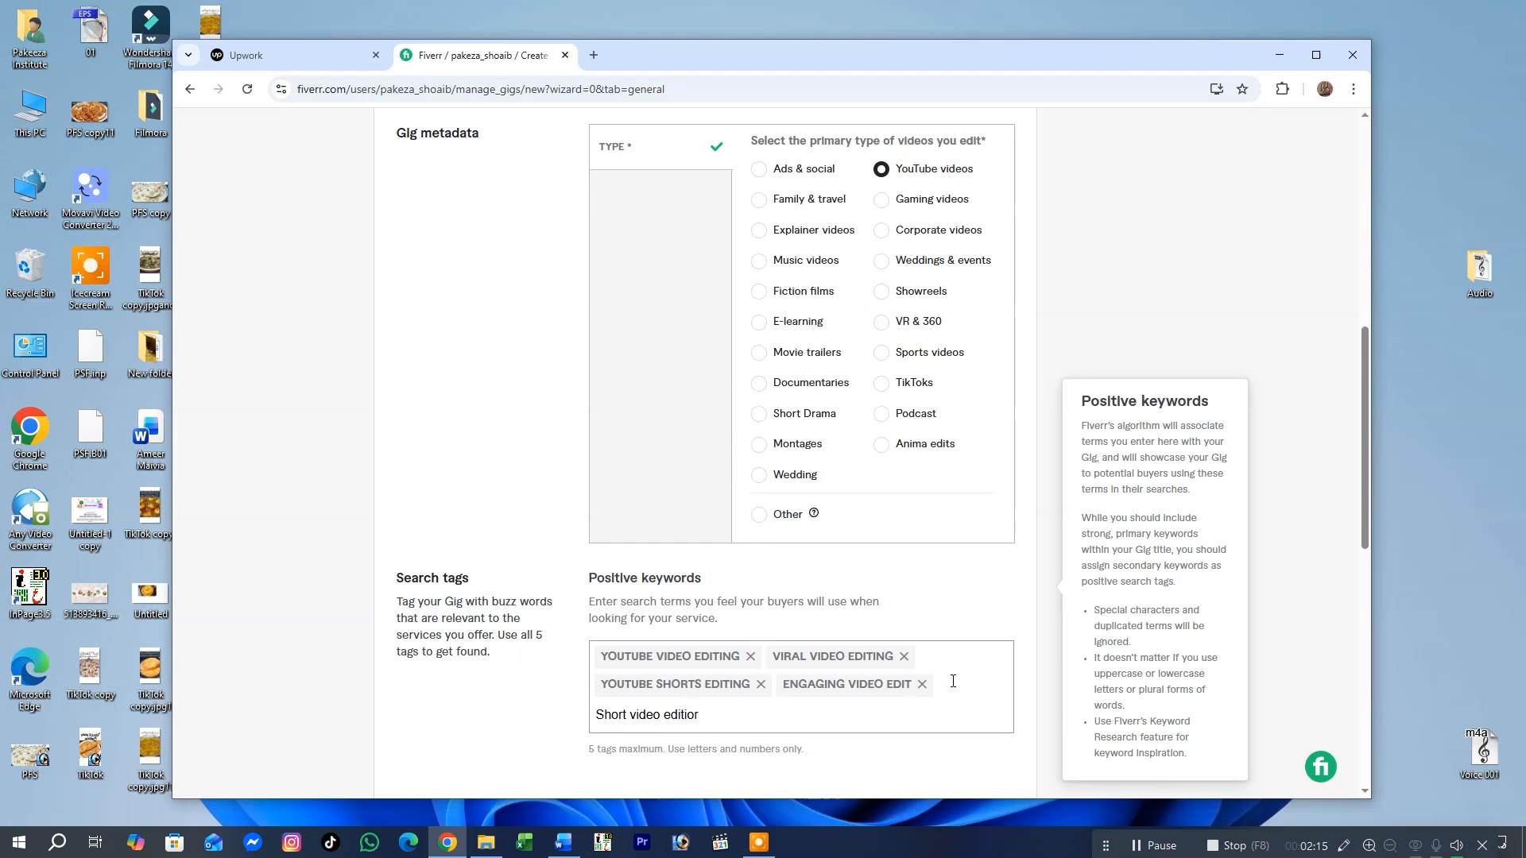
{"action": "key", "text": "BackSpace"}
{"action": "key", "text": "BackSpace"}
{"action": "key", "text": "BackSpace"}
{"action": "type", "text": "o"}
{"action": "key", "text": "Return"}
{"action": "scroll", "coordinate": [833, 698], "scroll_direction": "down", "scroll_amount": 3}
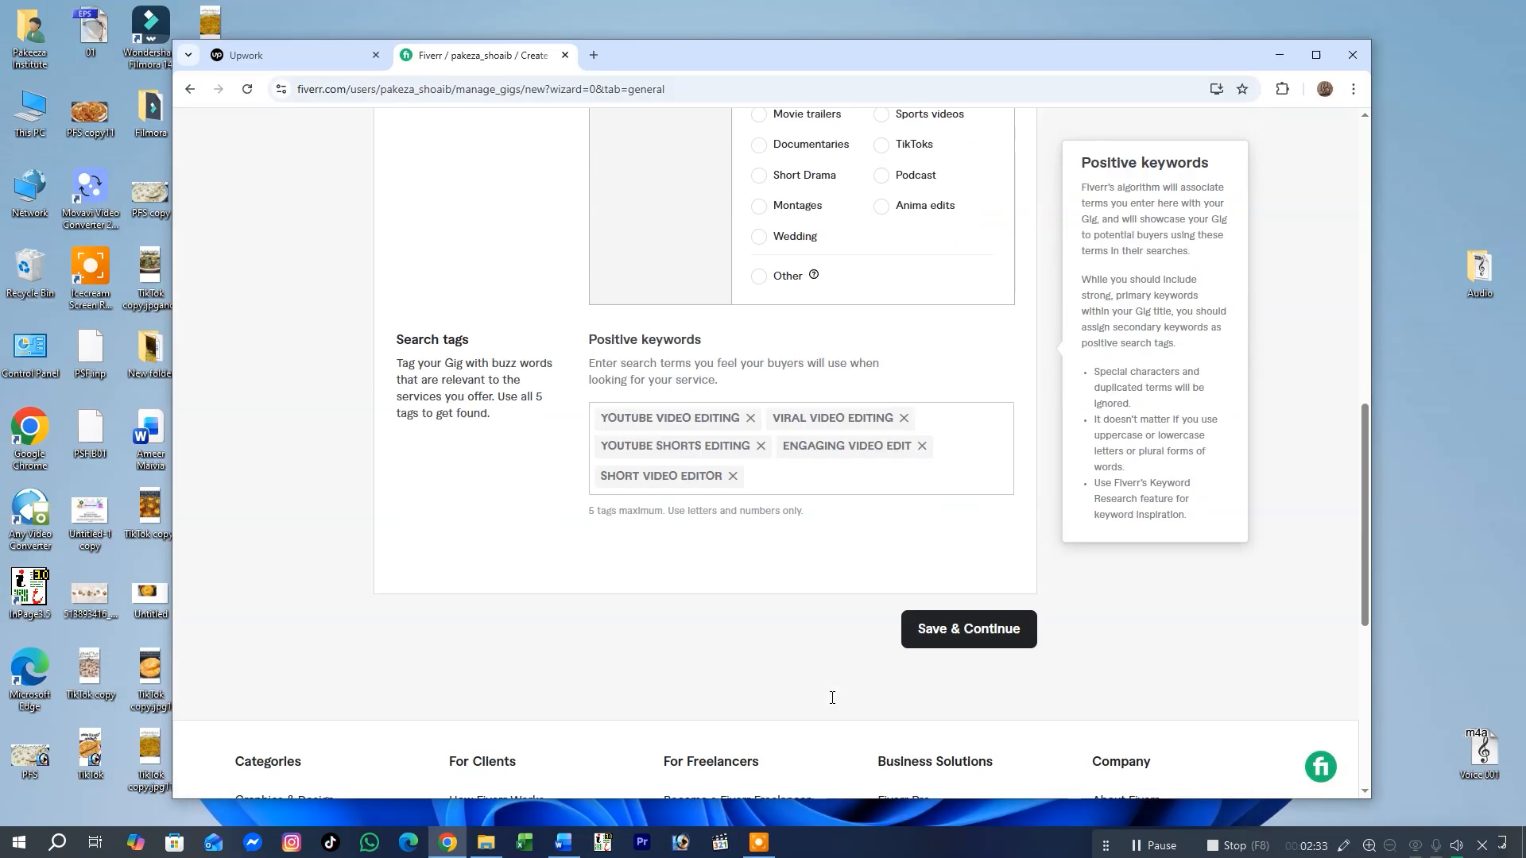
{"action": "left_click", "coordinate": [994, 617]}
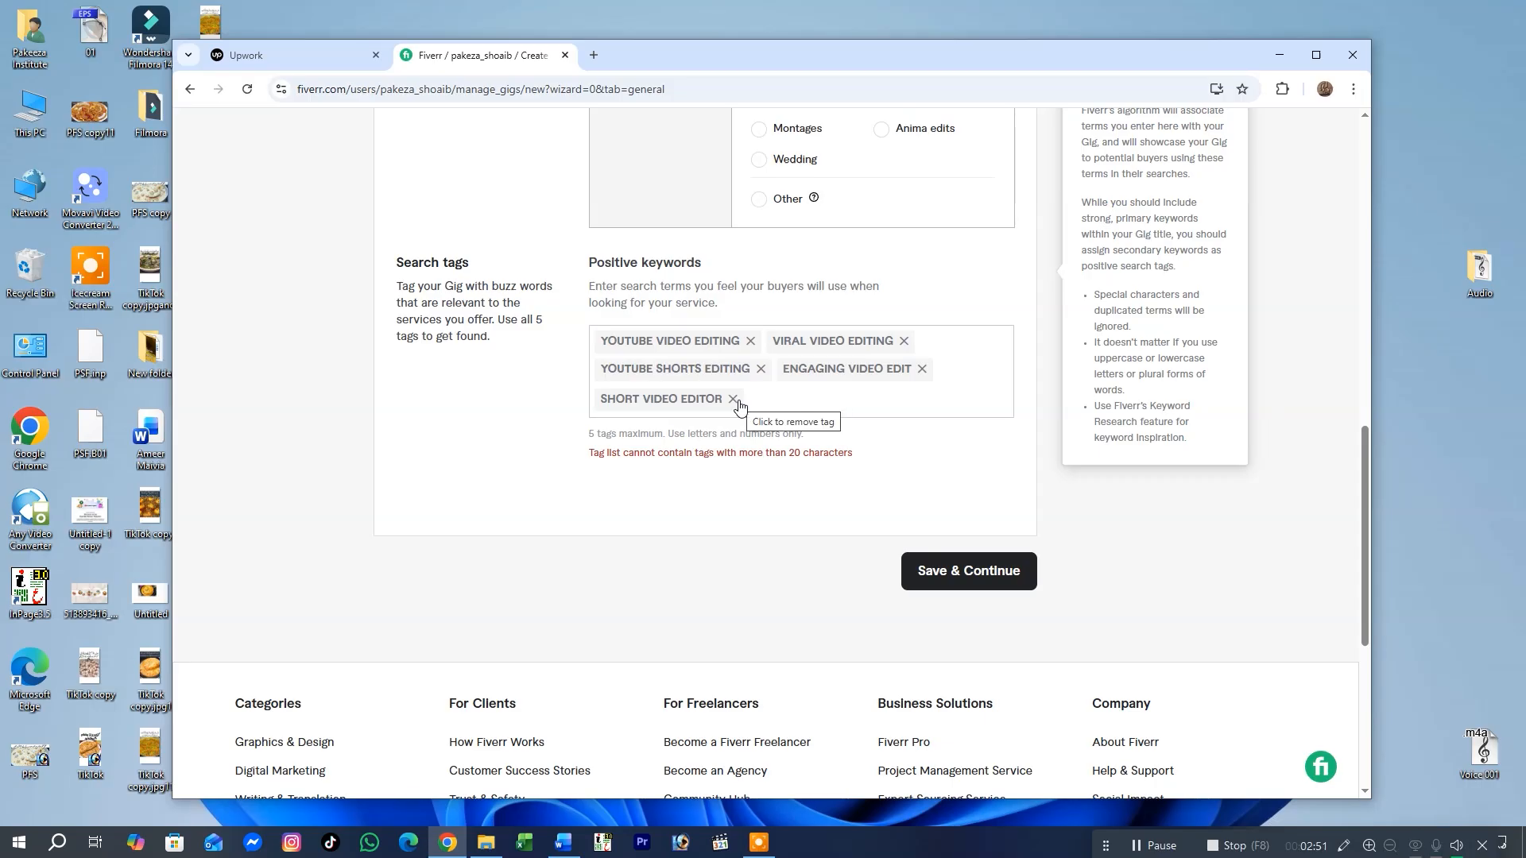
Replace the "youtube shorts editing" tag with "YOUTUBE SHORT" and save the overview to continue to pricing
{"action": "left_click", "coordinate": [670, 368]}
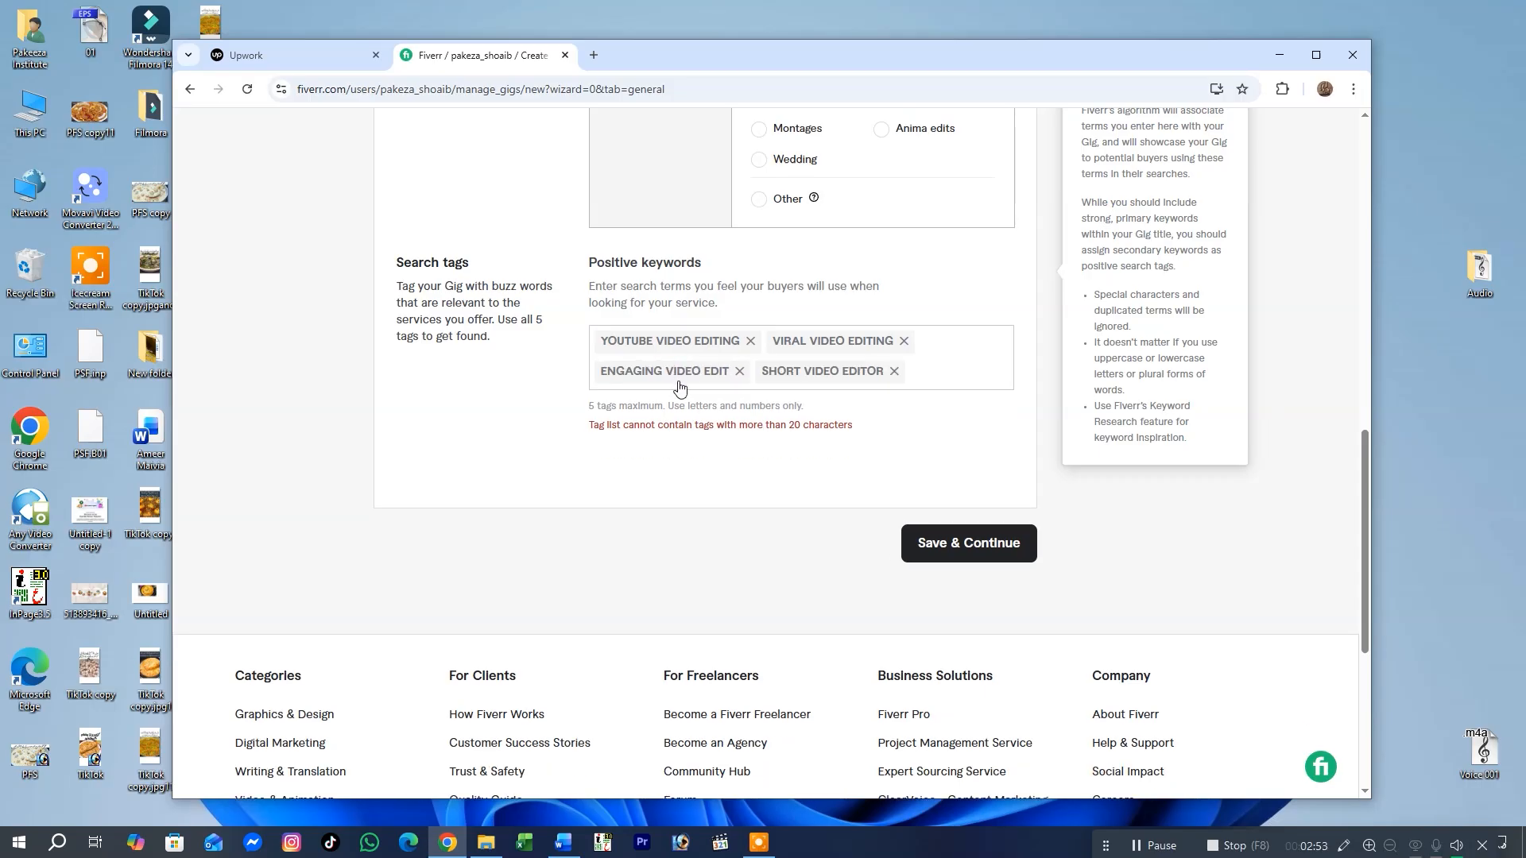
{"action": "left_click", "coordinate": [938, 367]}
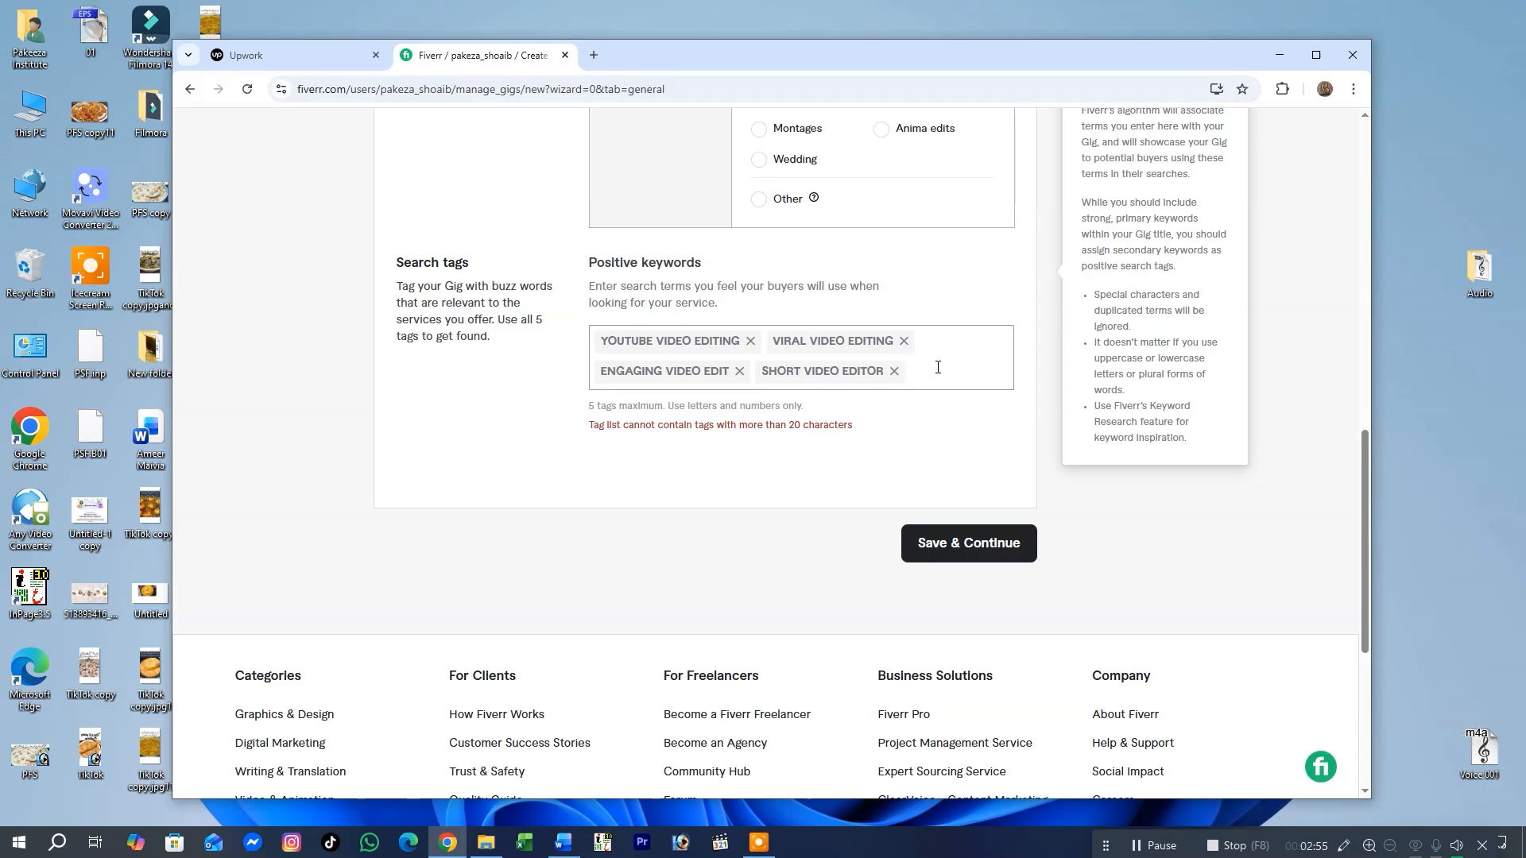
{"action": "type", "text": "Yout"}
{"action": "type", "text": "U"}
{"action": "type", "text": "TUBE SHORT"}
{"action": "key", "text": "Return"}
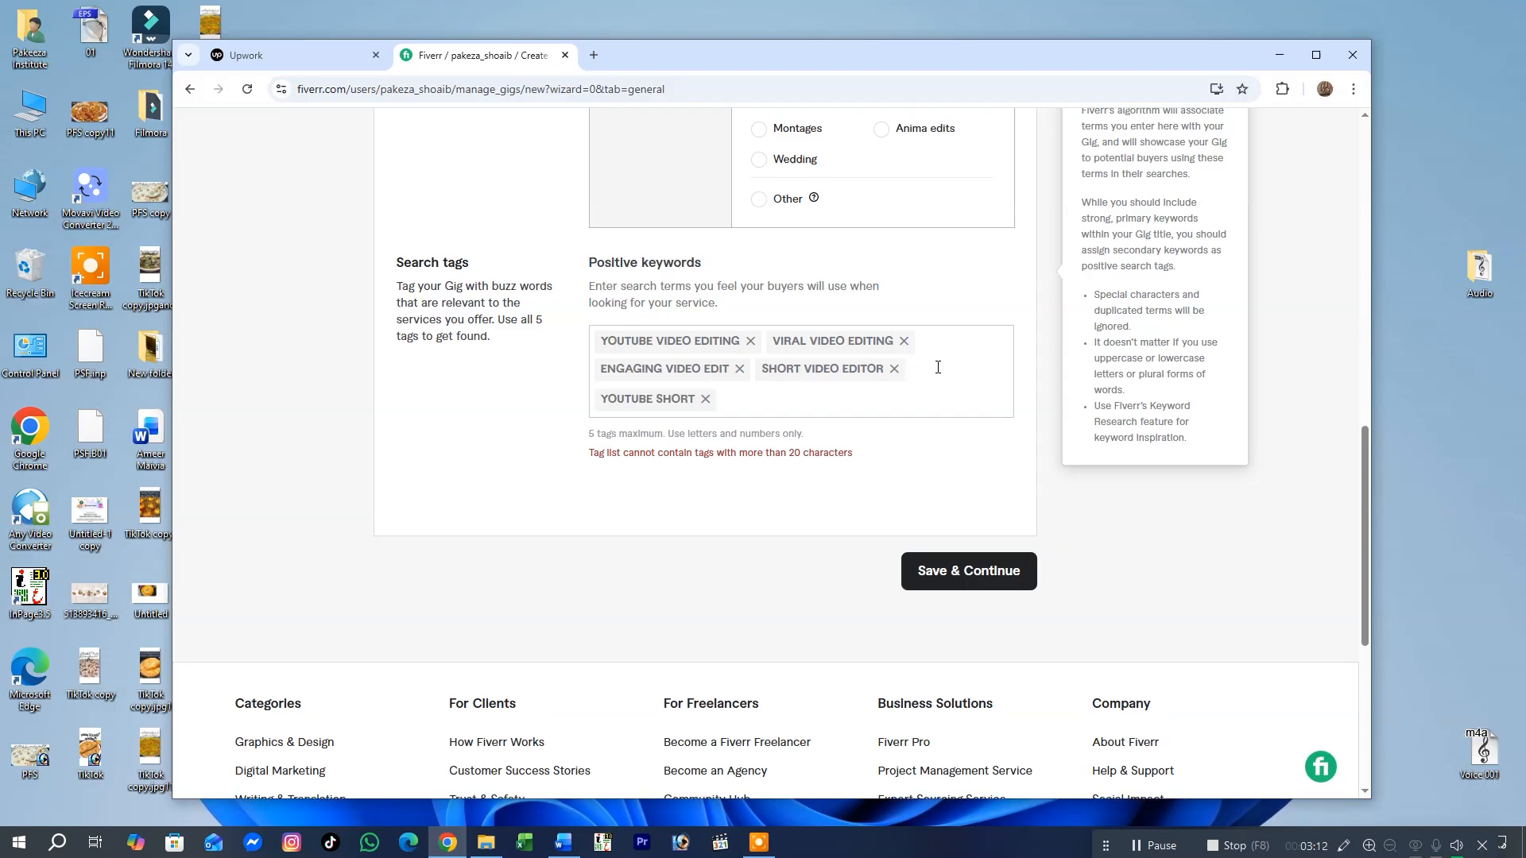
{"action": "left_click", "coordinate": [981, 592]}
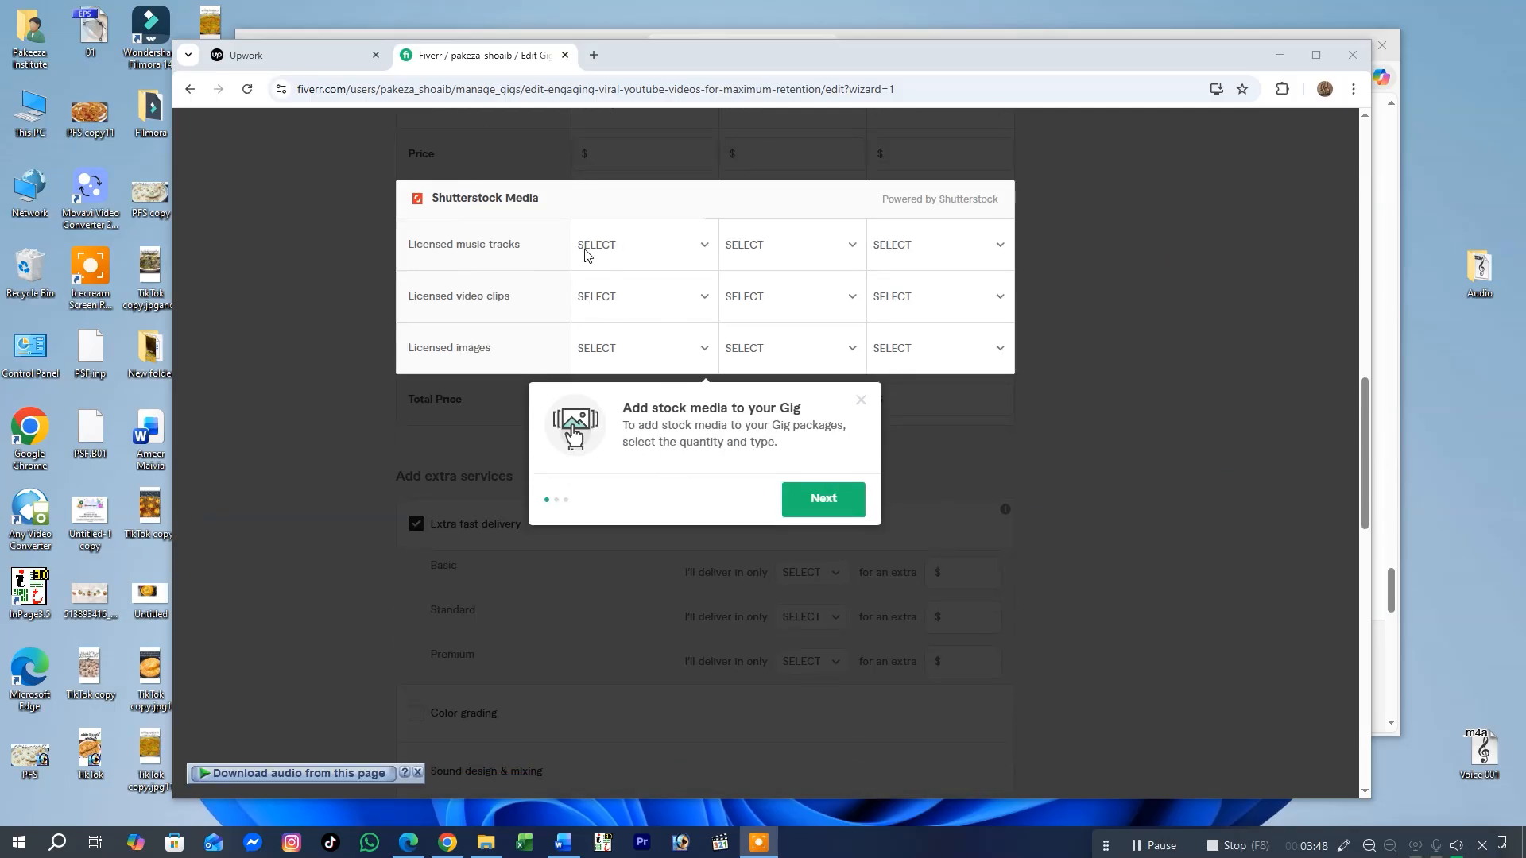
Dismiss the stock media tip on the pricing page and return to the packages table
{"action": "left_click", "coordinate": [861, 400]}
{"action": "scroll", "coordinate": [1056, 399], "scroll_direction": "up", "scroll_amount": 3}
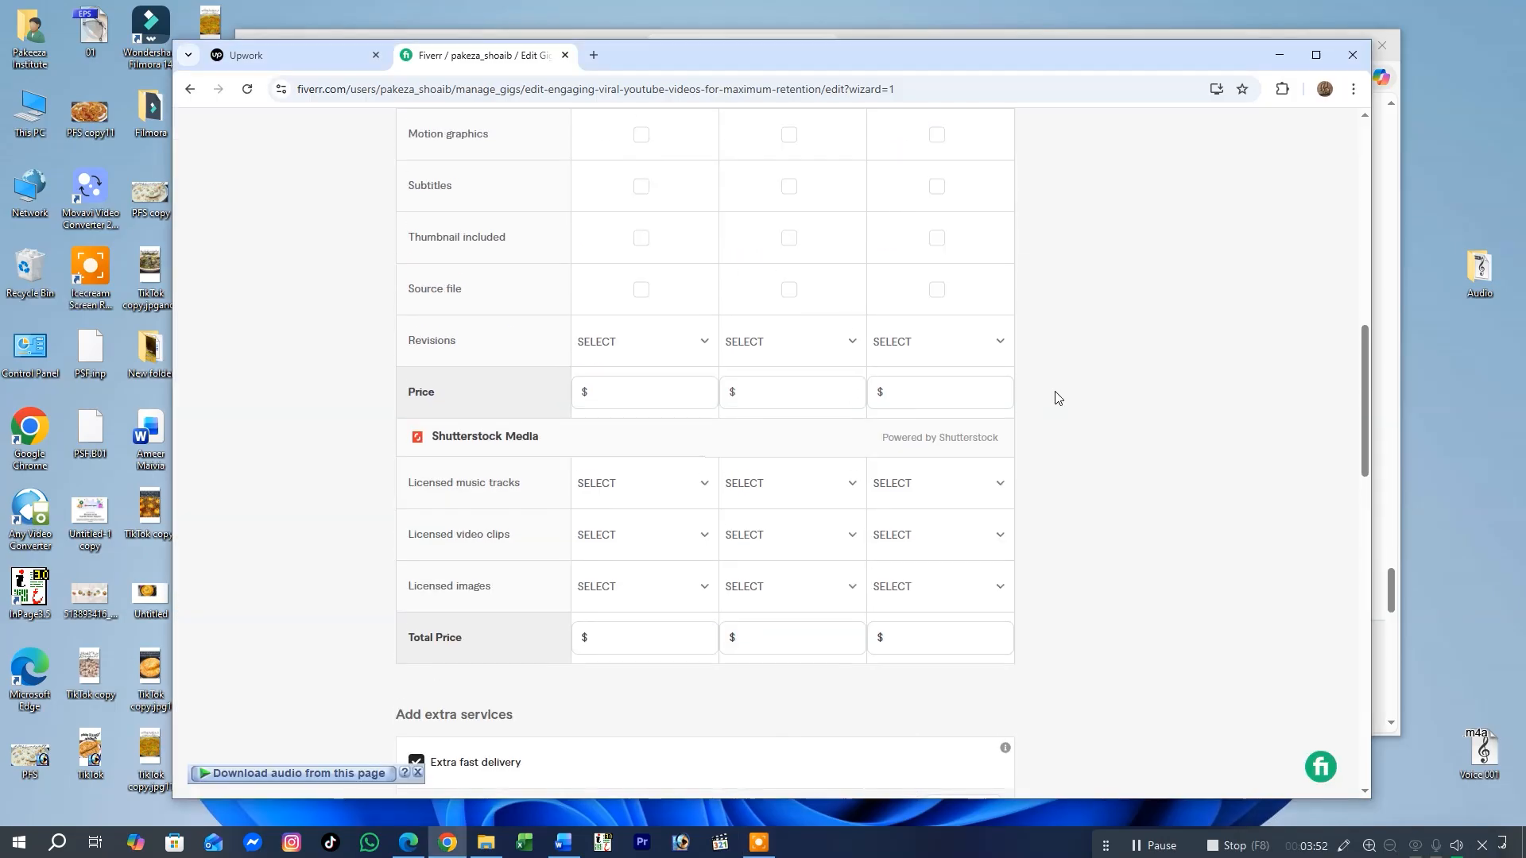
{"action": "scroll", "coordinate": [967, 365], "scroll_direction": "up", "scroll_amount": 4}
{"action": "scroll", "coordinate": [909, 342], "scroll_direction": "up", "scroll_amount": 5}
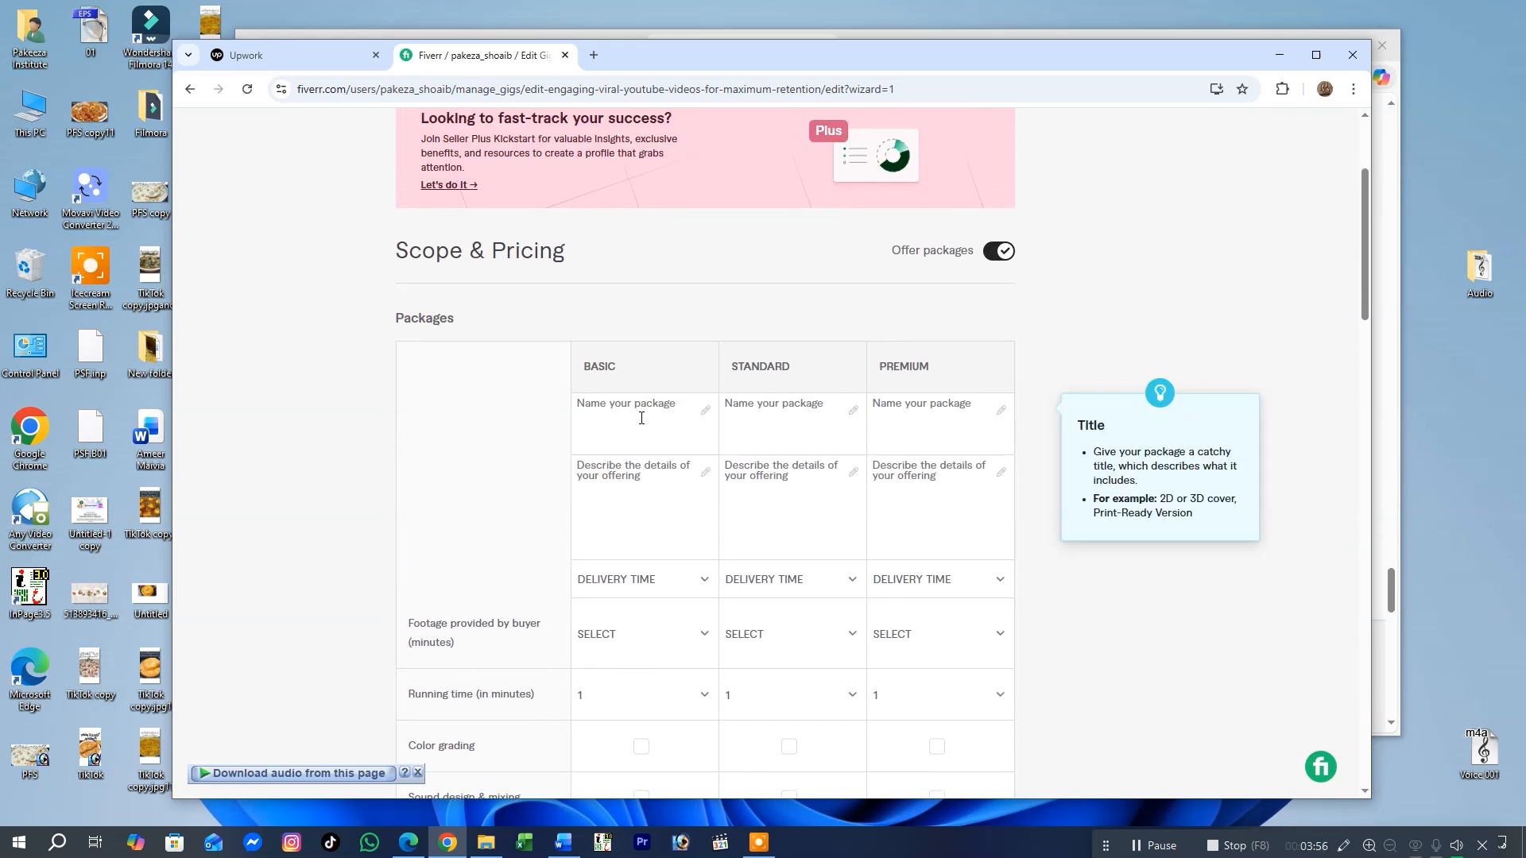
Copy the Basic package name "Quick Edit" from the Word document's packages table into the Basic package title on Fiverr
{"action": "left_click", "coordinate": [563, 842]}
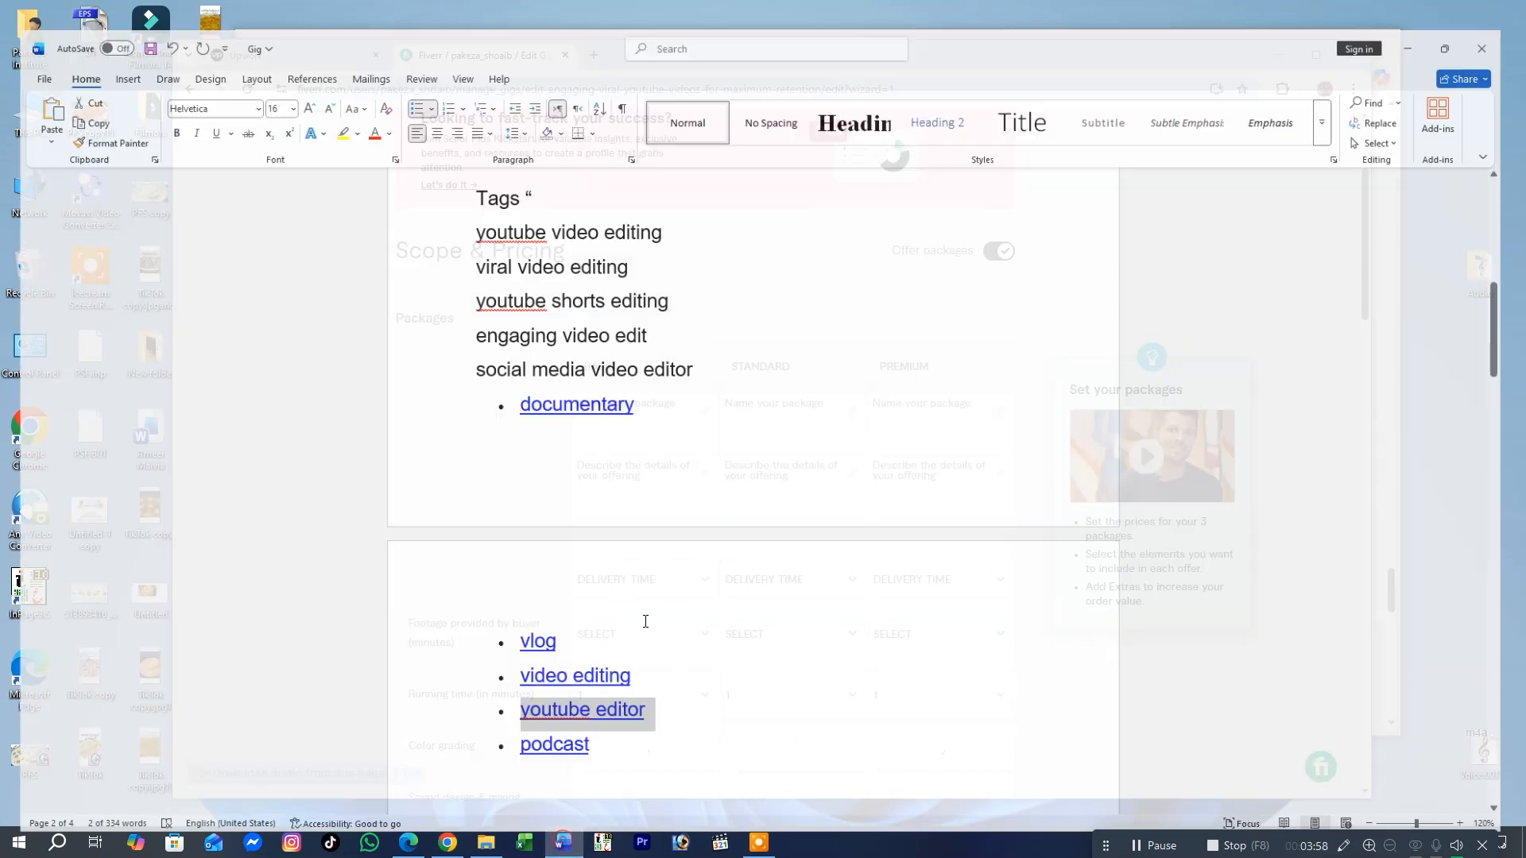
{"action": "scroll", "coordinate": [689, 546], "scroll_direction": "up", "scroll_amount": 8}
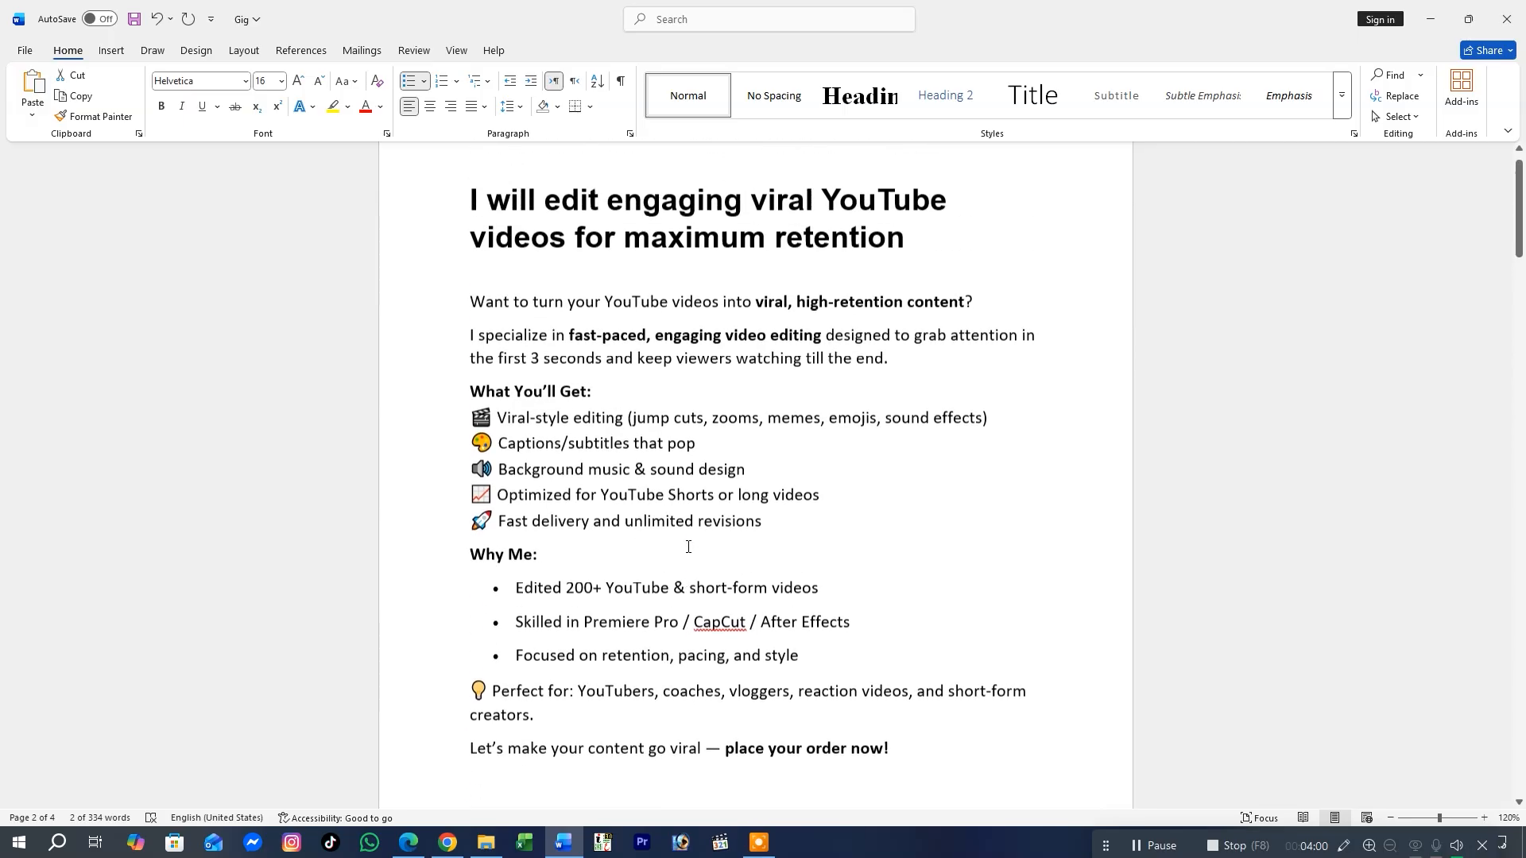
{"action": "scroll", "coordinate": [689, 547], "scroll_direction": "down", "scroll_amount": 8}
{"action": "scroll", "coordinate": [689, 549], "scroll_direction": "down", "scroll_amount": 5}
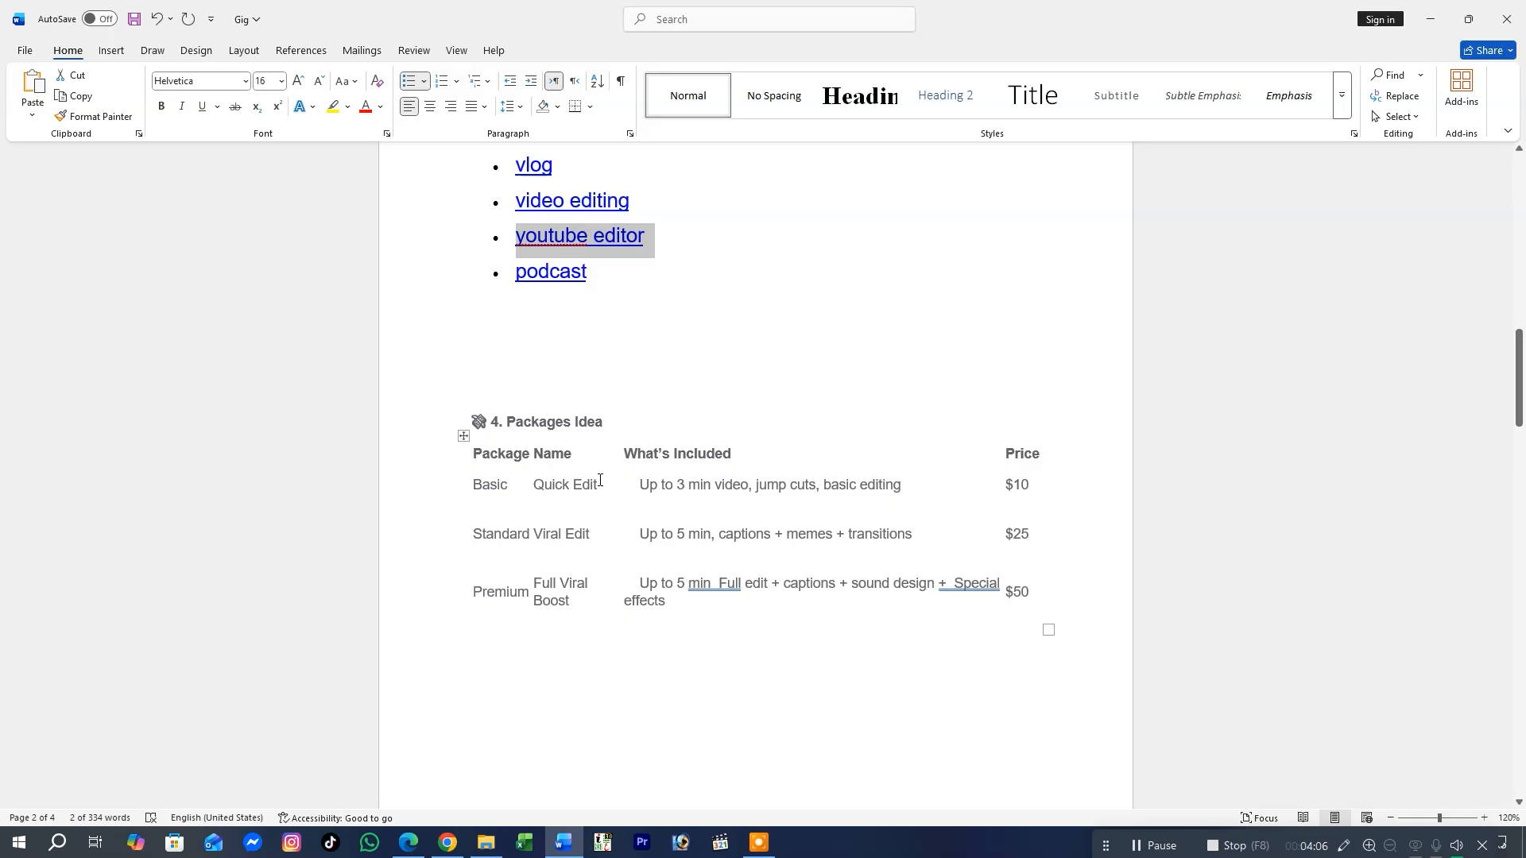
{"action": "left_click_drag", "start_coordinate": [600, 484], "coordinate": [544, 483]}
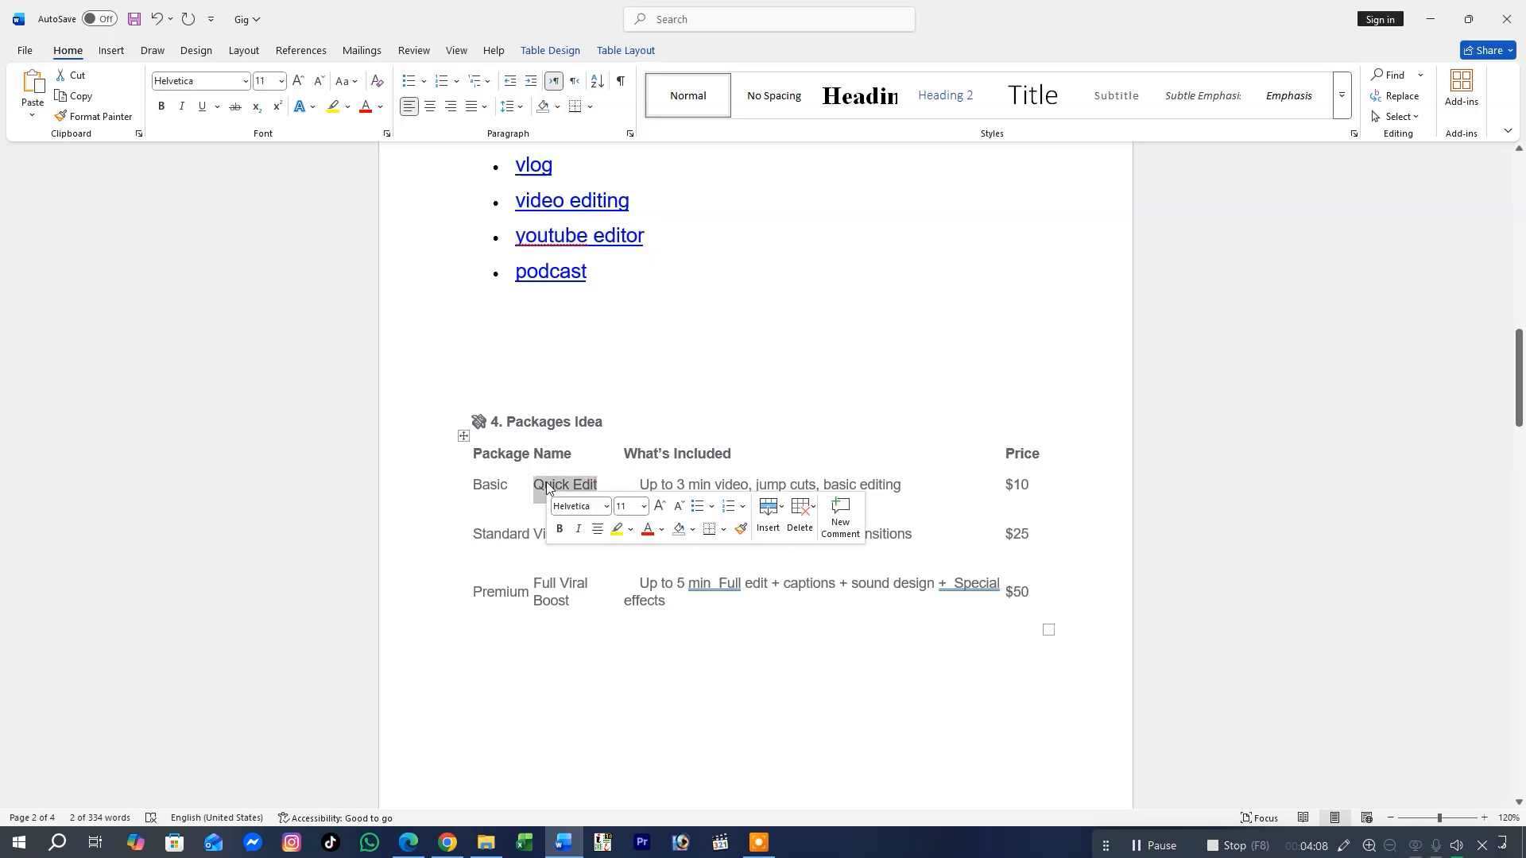
{"action": "left_click", "coordinate": [447, 842]}
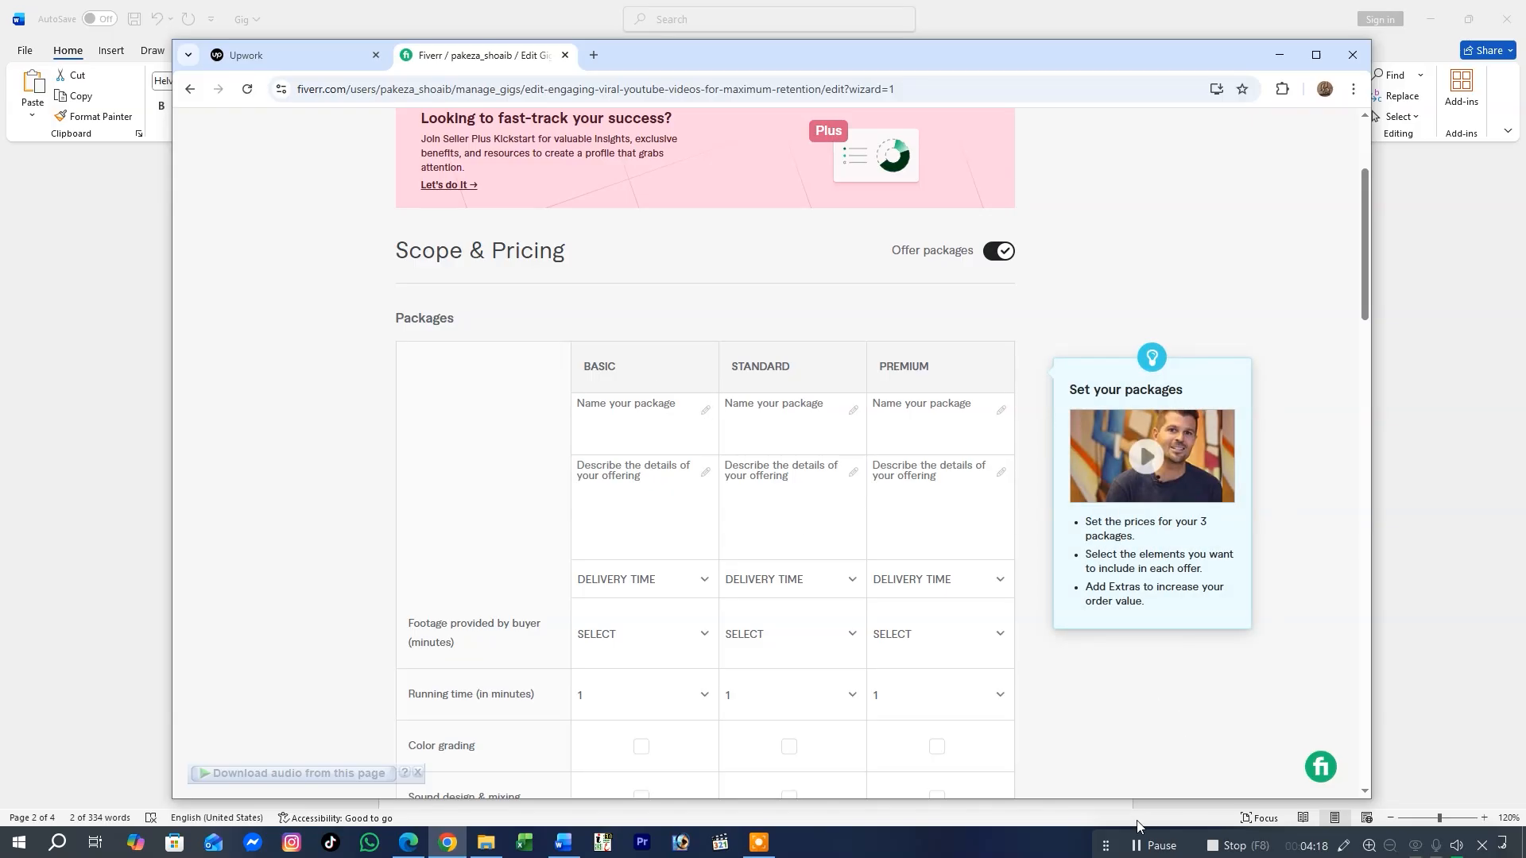
{"action": "left_click", "coordinate": [1141, 851]}
{"action": "left_click", "coordinate": [618, 413]}
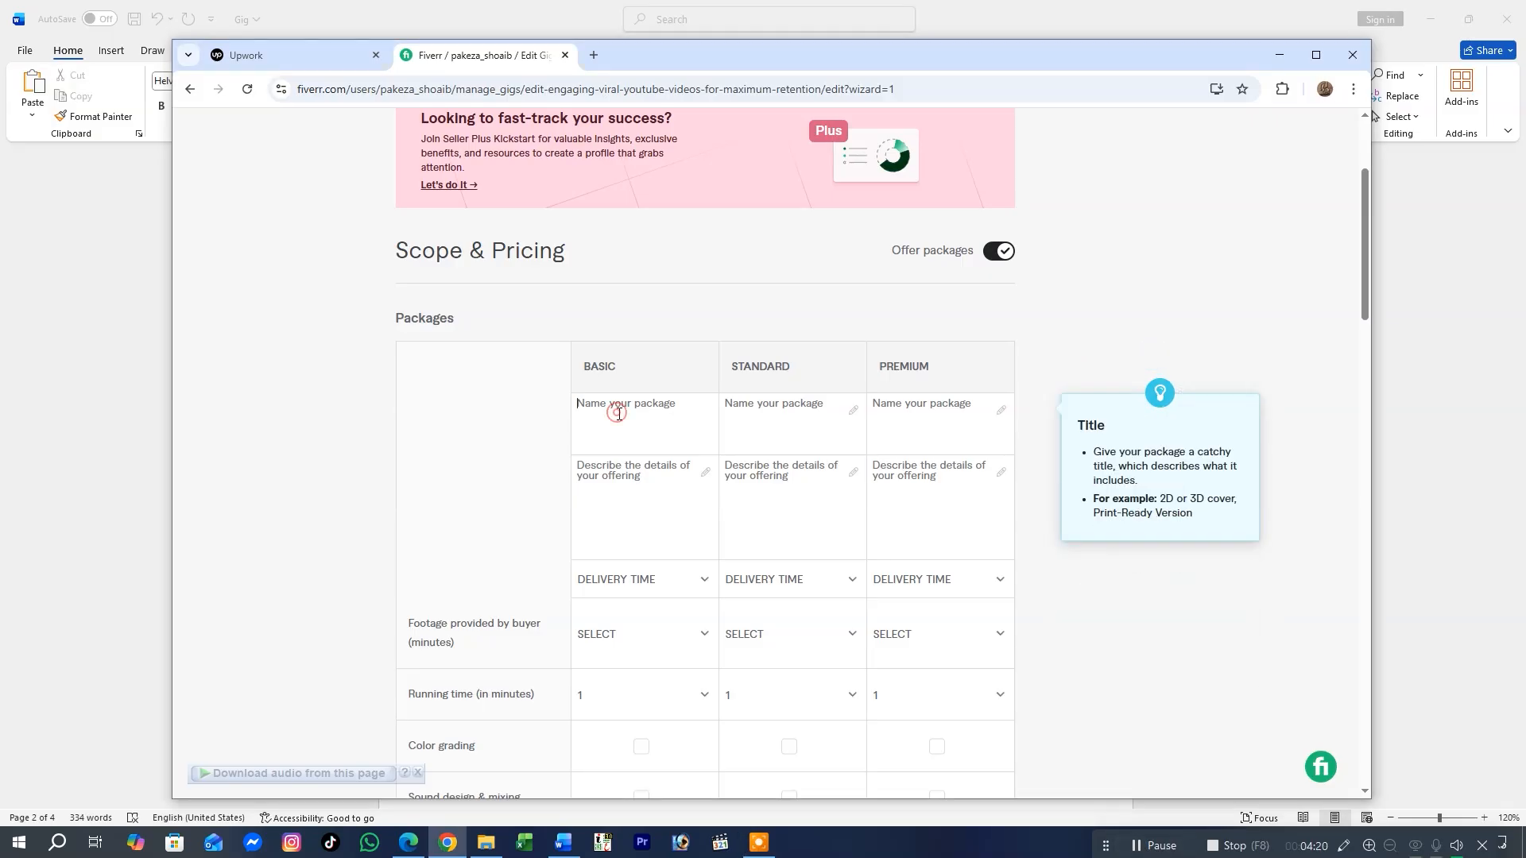
{"action": "type", "text": "Quick Edit"}
Transfer the name "Viral Edit" from the Word document to the Standard package title on Fiverr
{"action": "left_click", "coordinate": [749, 412]}
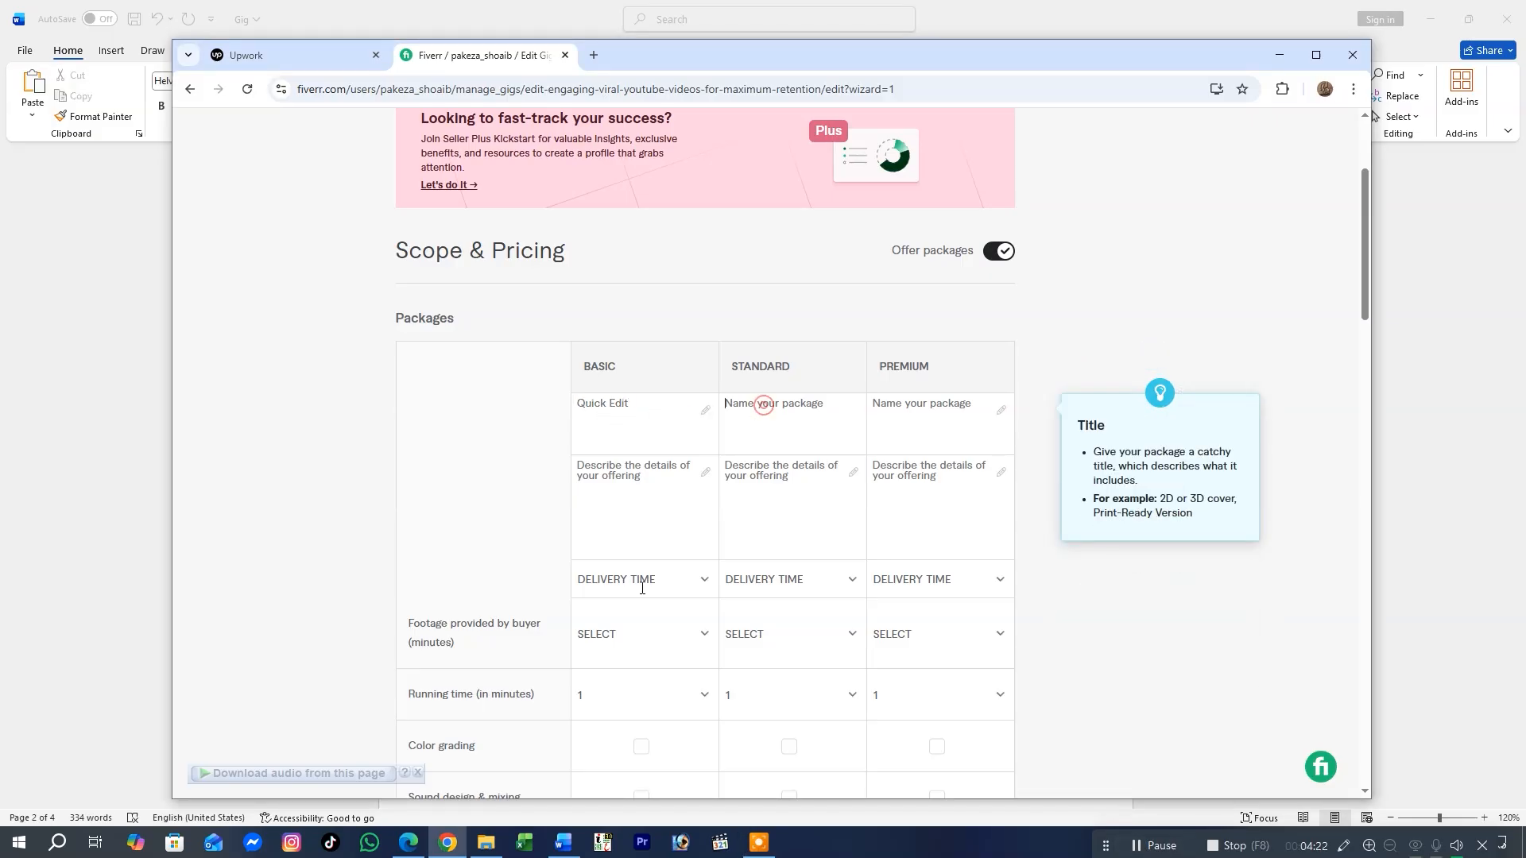
{"action": "left_click", "coordinate": [566, 843]}
{"action": "left_click_drag", "start_coordinate": [592, 536], "coordinate": [533, 534]}
{"action": "key", "text": "ctrl+c"}
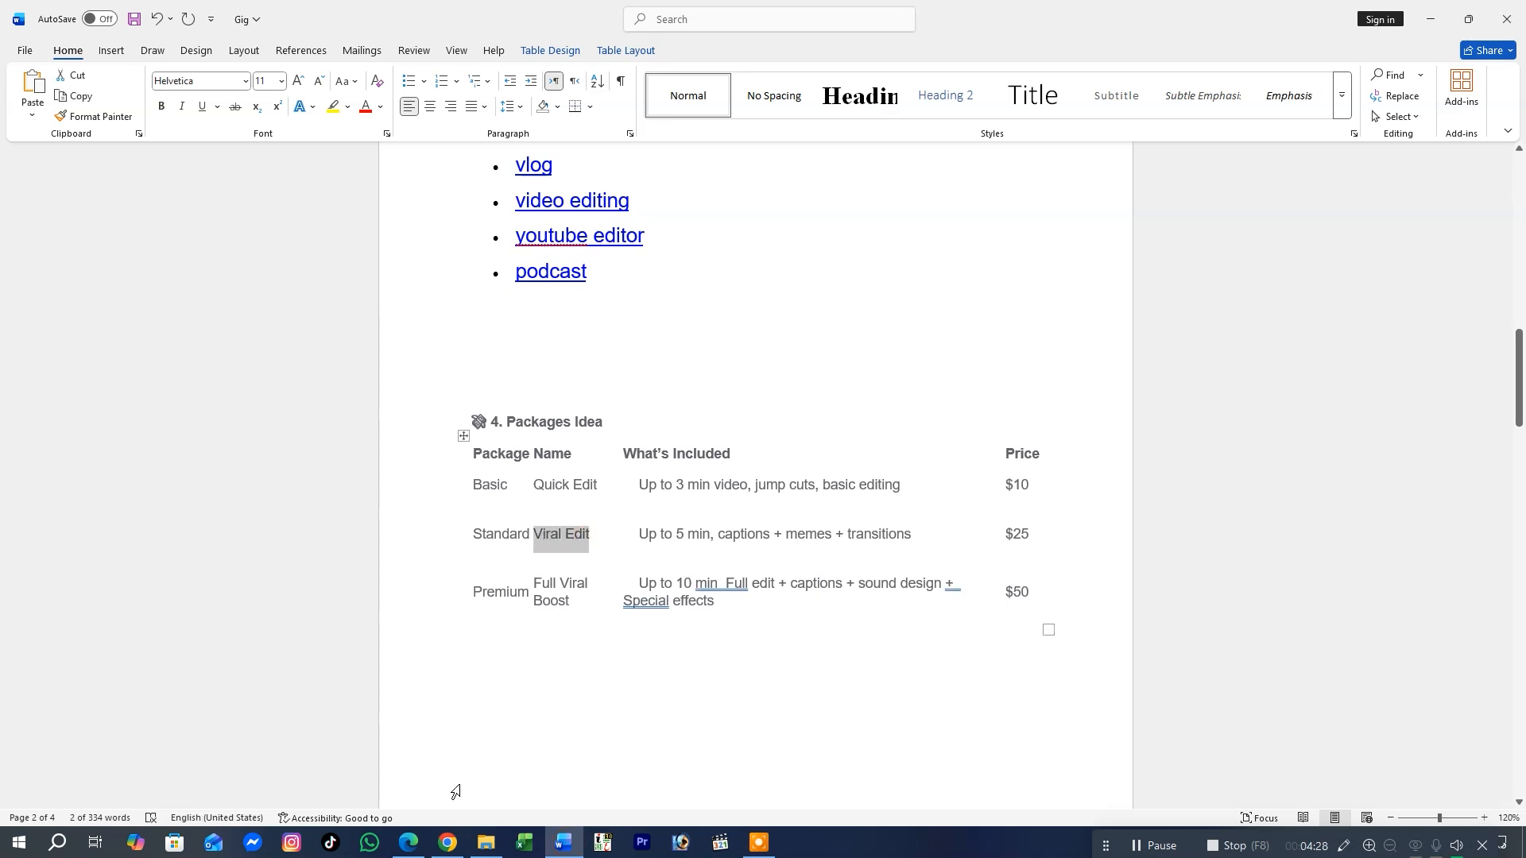
{"action": "left_click", "coordinate": [451, 844]}
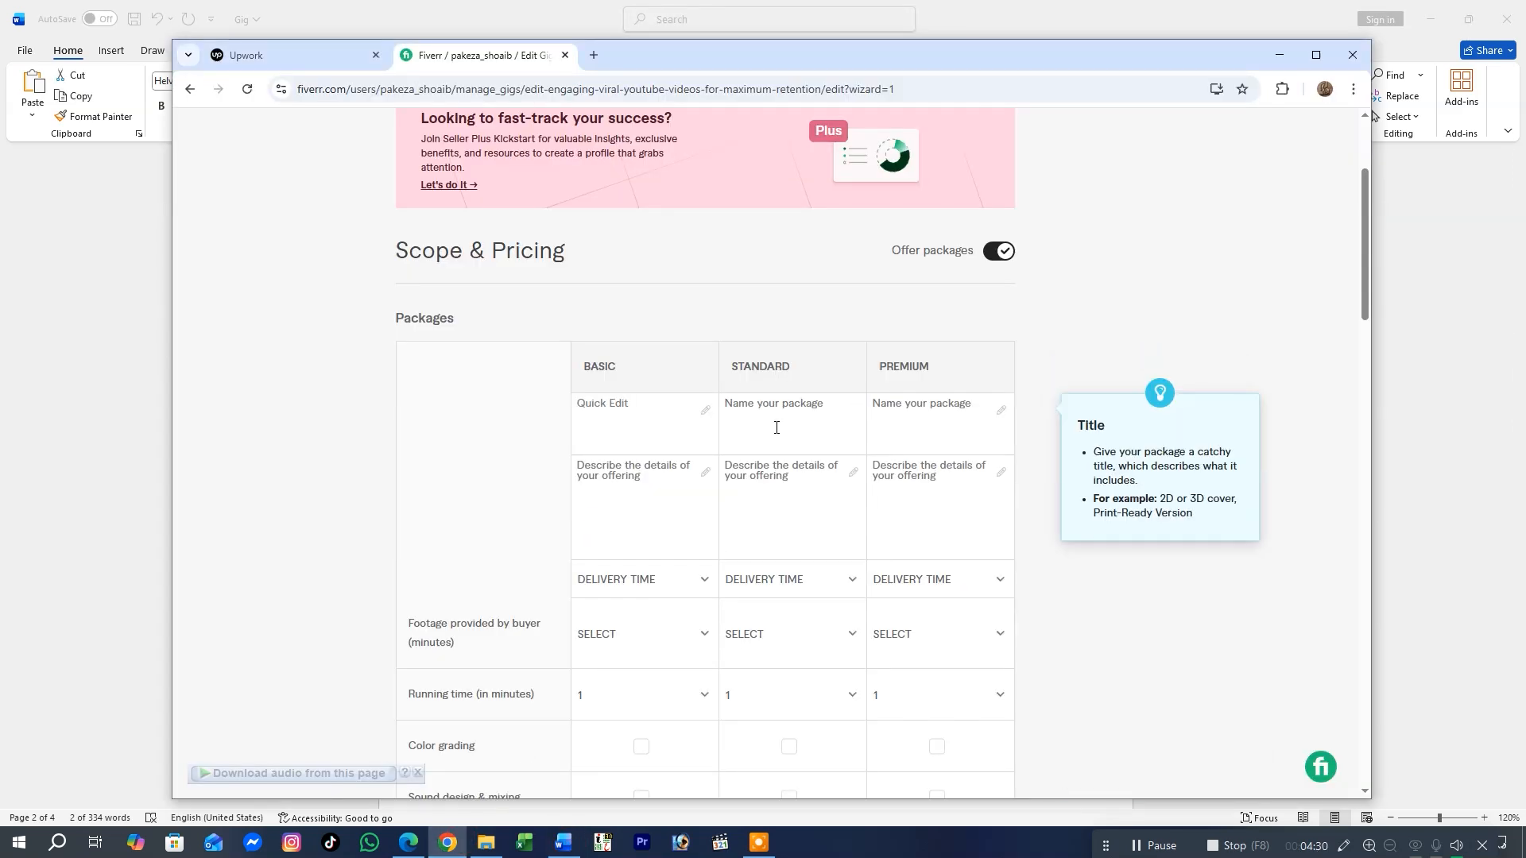
{"action": "key", "text": "ctrl+v"}
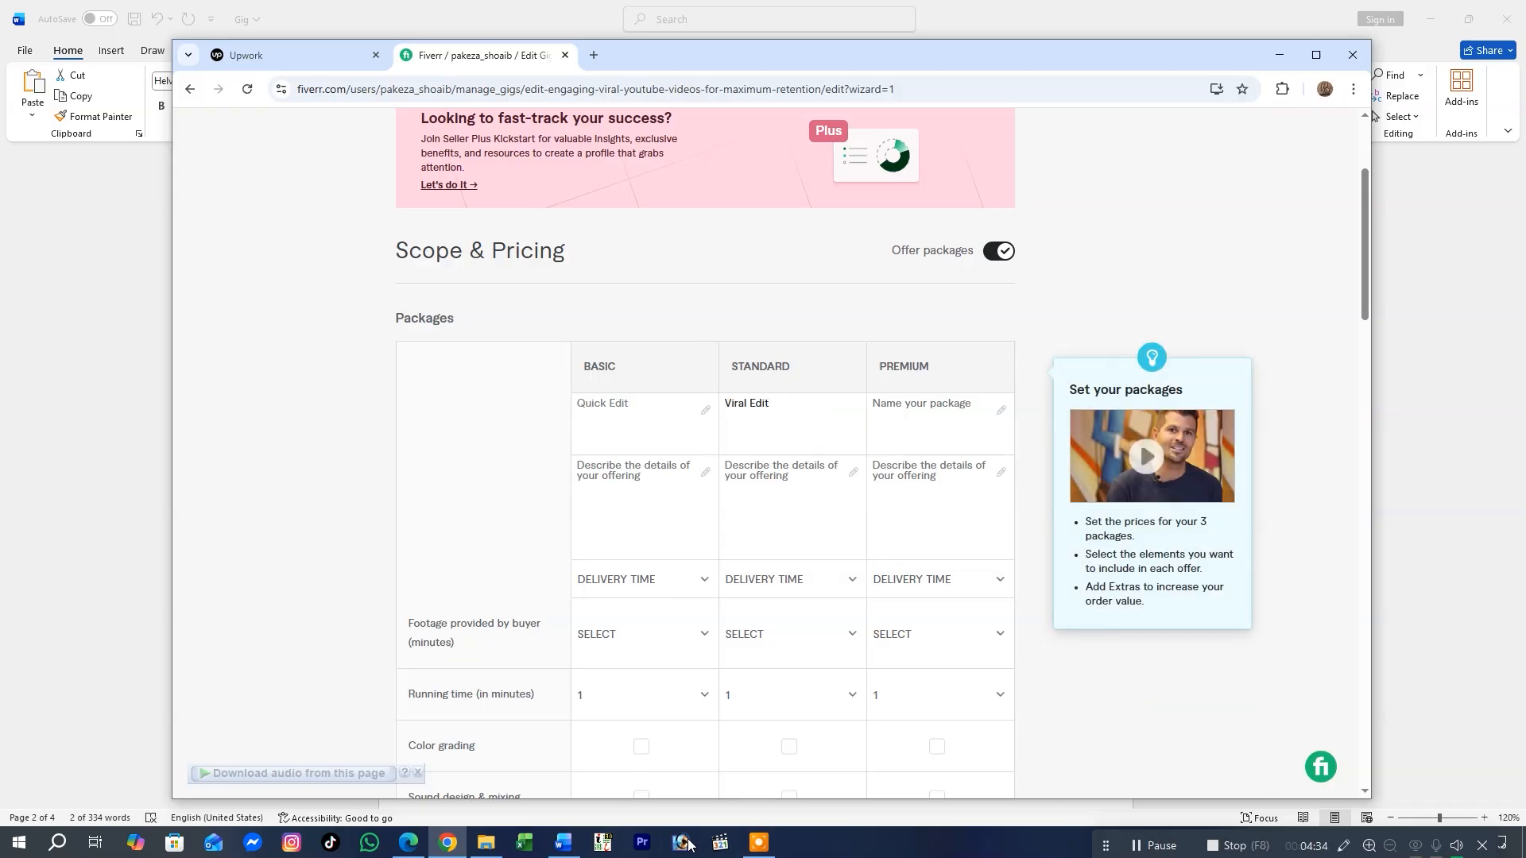
Transfer the name "Full Viral Boost" from the Word document to the Premium package title on Fiverr
{"action": "left_click", "coordinate": [562, 844]}
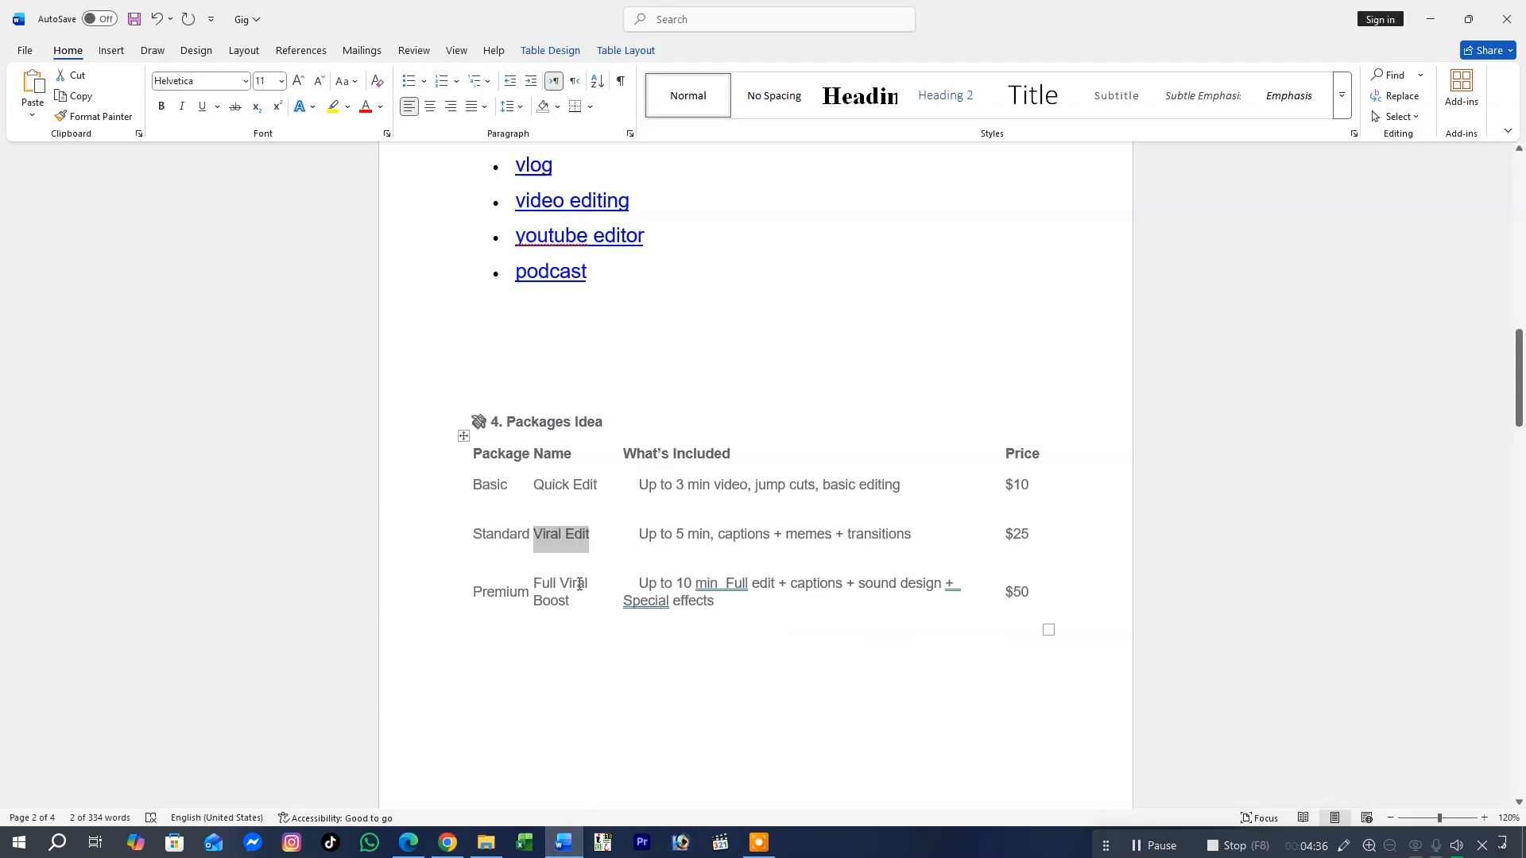
{"action": "left_click_drag", "start_coordinate": [572, 600], "coordinate": [534, 584]}
{"action": "key", "text": "ctrl+c"}
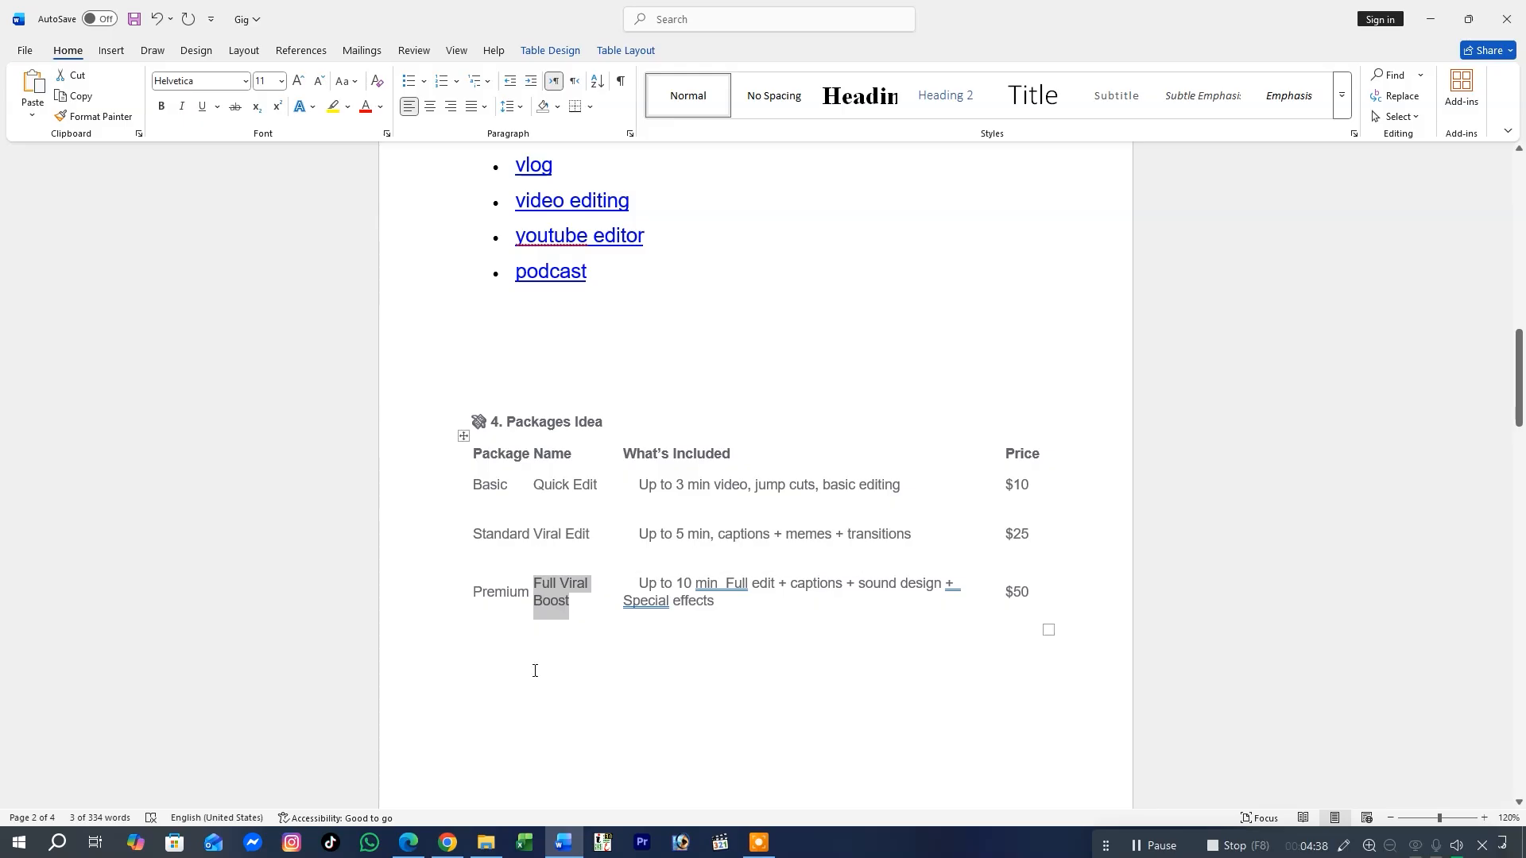
{"action": "left_click", "coordinate": [447, 845]}
{"action": "left_click", "coordinate": [913, 418]}
{"action": "key", "text": "ctrl+v"}
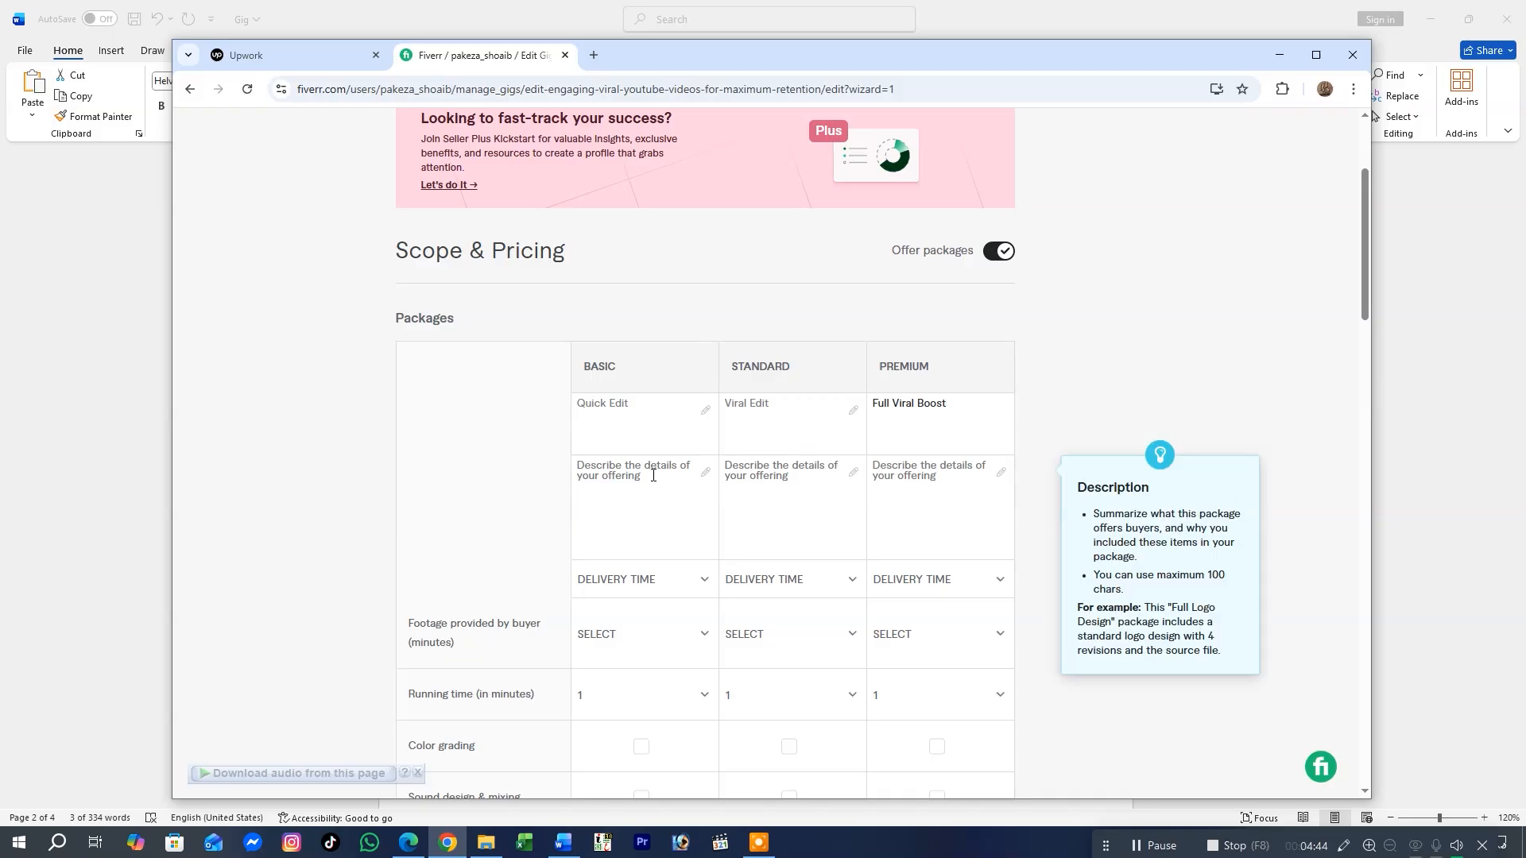
Copy "Up to 3 min video, jump cuts, basic editing" from the Word document into the Basic package description on Fiverr
{"action": "left_click", "coordinate": [562, 842]}
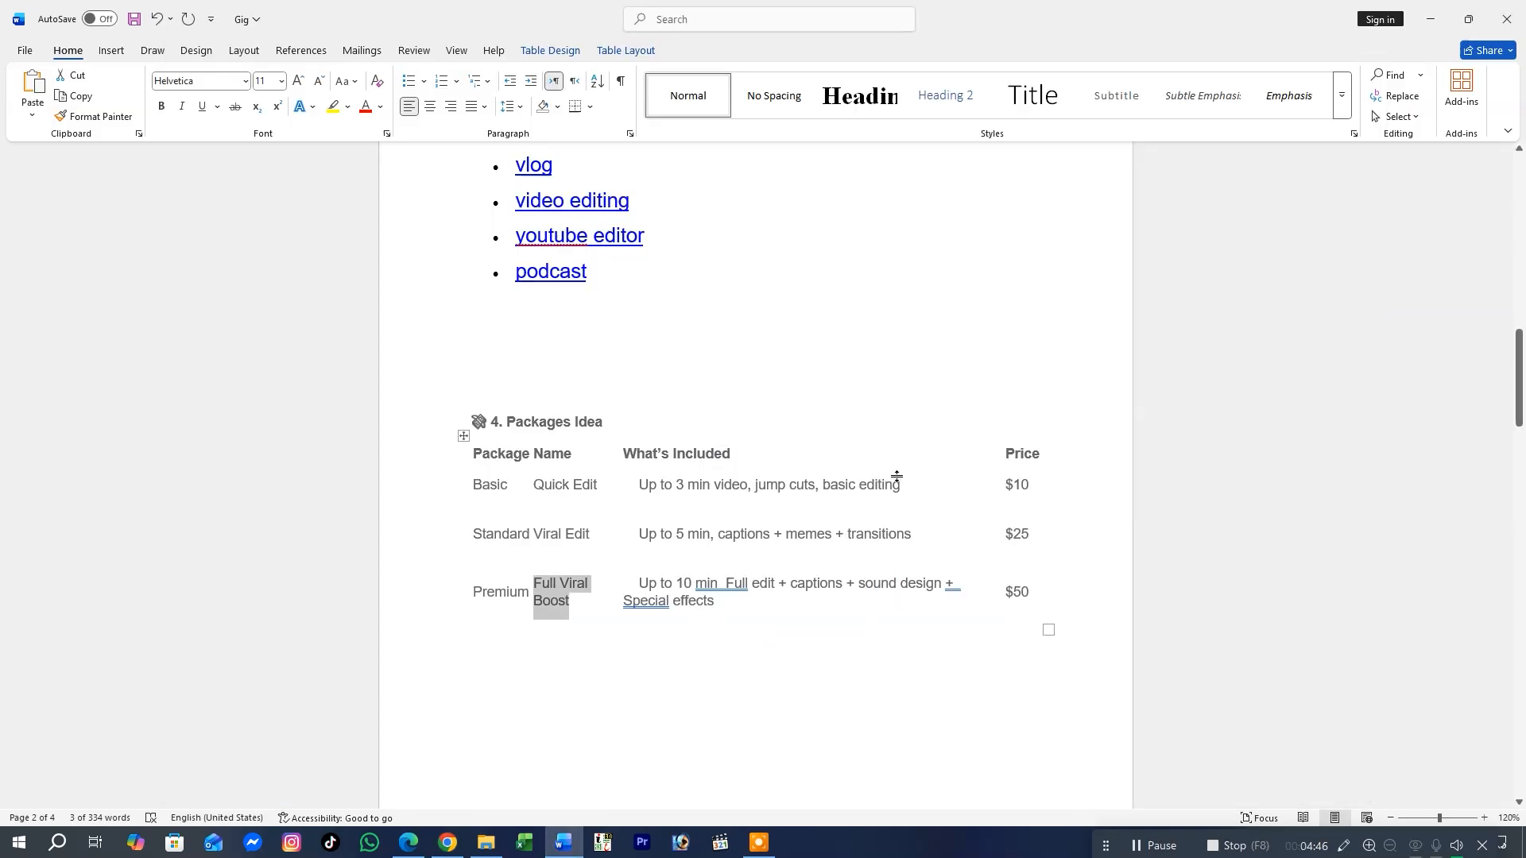
{"action": "left_click_drag", "start_coordinate": [911, 484], "coordinate": [641, 485]}
{"action": "key", "text": "ctrl+c"}
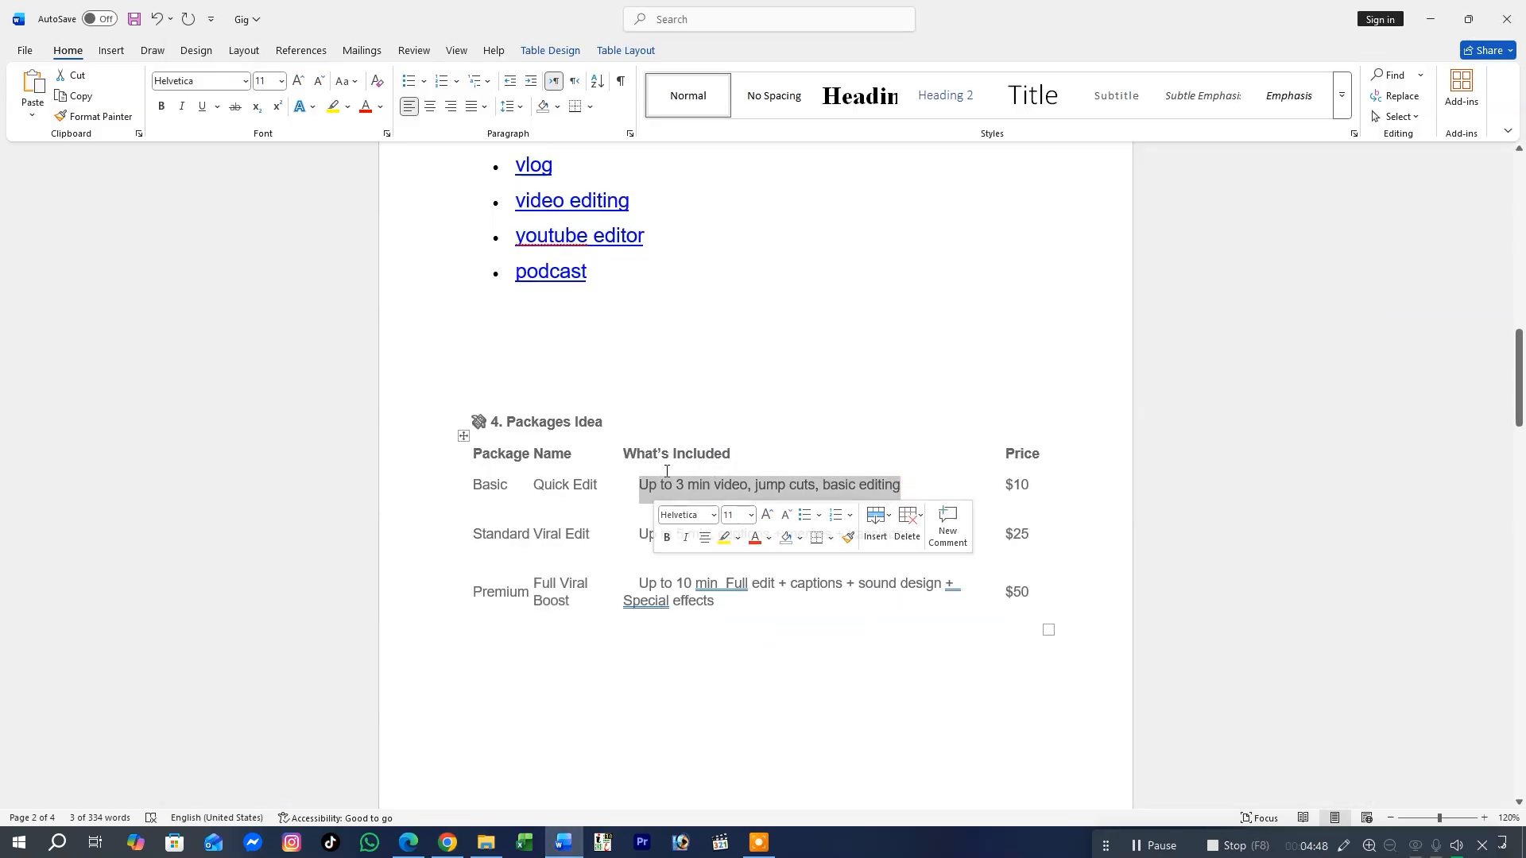
{"action": "mouse_move", "coordinate": [439, 850]}
{"action": "left_click", "coordinate": [440, 850]}
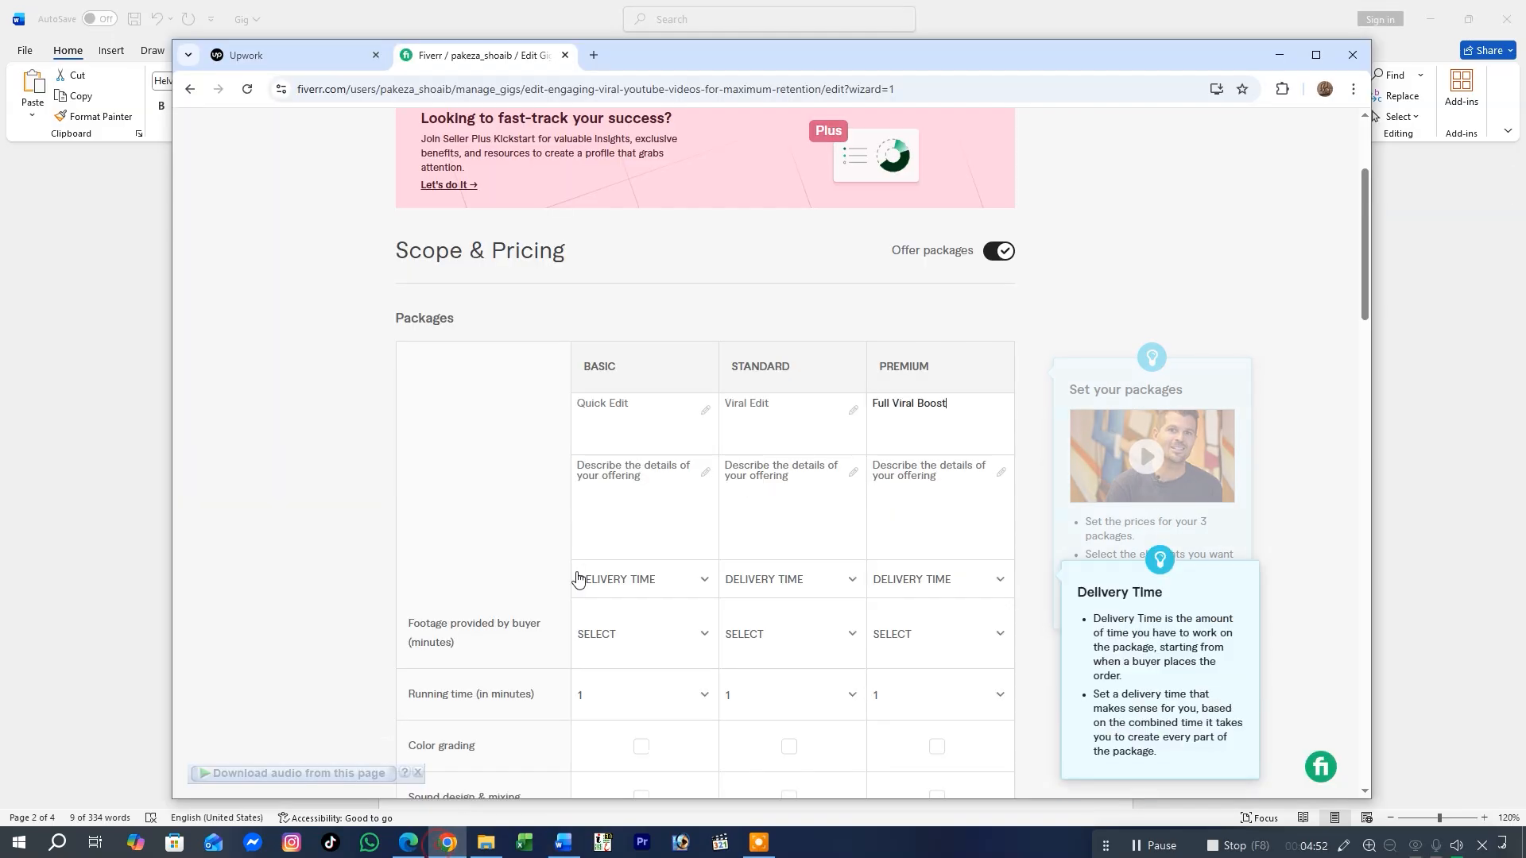
{"action": "left_click", "coordinate": [636, 474]}
{"action": "key", "text": "ctrl+v"}
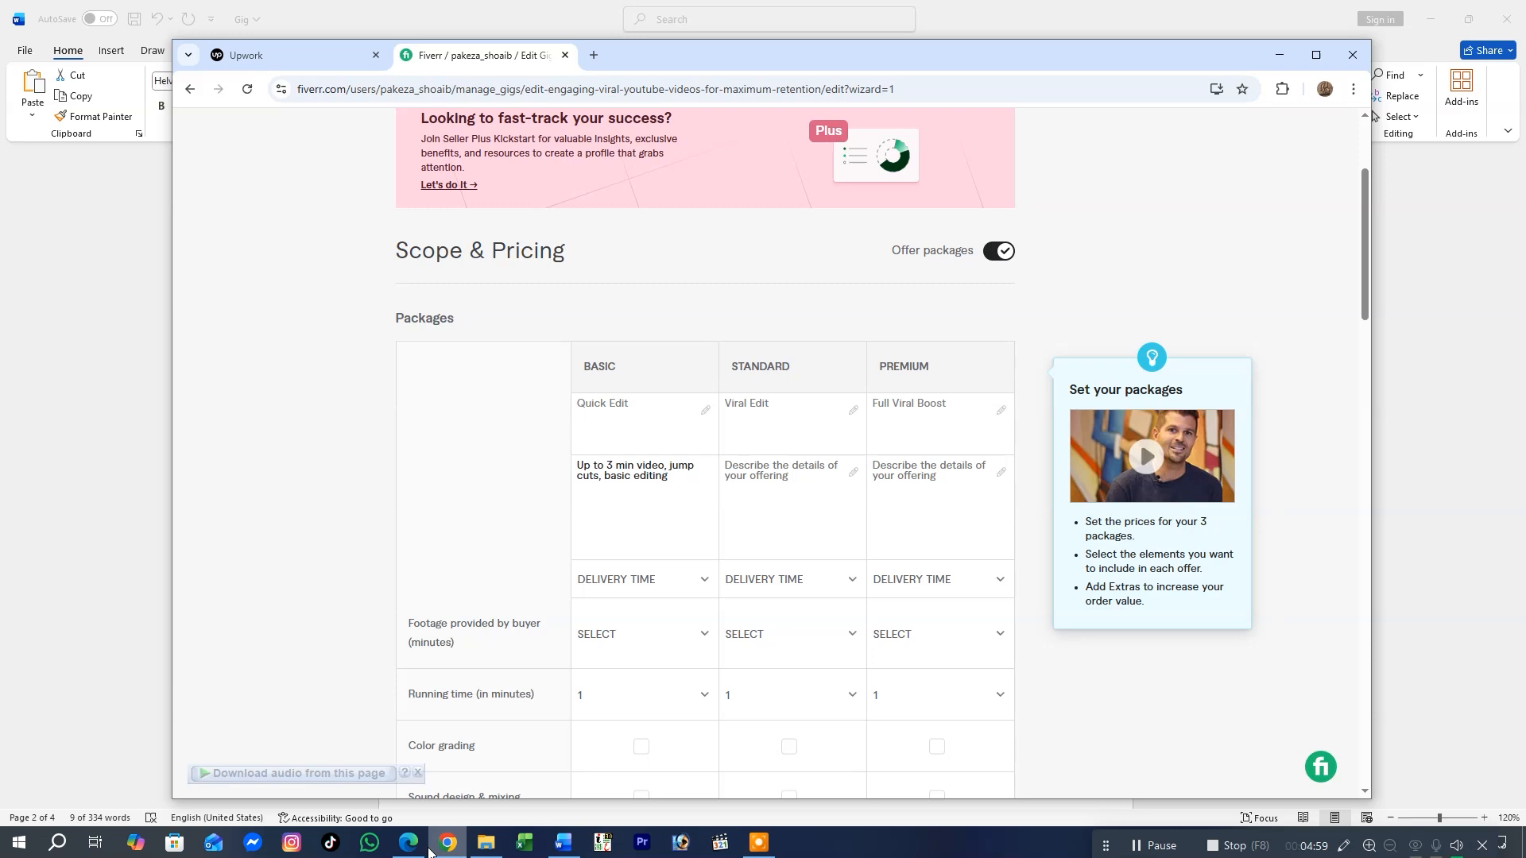
Copy "Up to 5 min, captions + memes + transitions" from the Word document into the Standard package description on Fiverr
{"action": "left_click", "coordinate": [563, 842]}
{"action": "left_click_drag", "start_coordinate": [914, 533], "coordinate": [649, 538]}
{"action": "key", "text": "ctrl+c"}
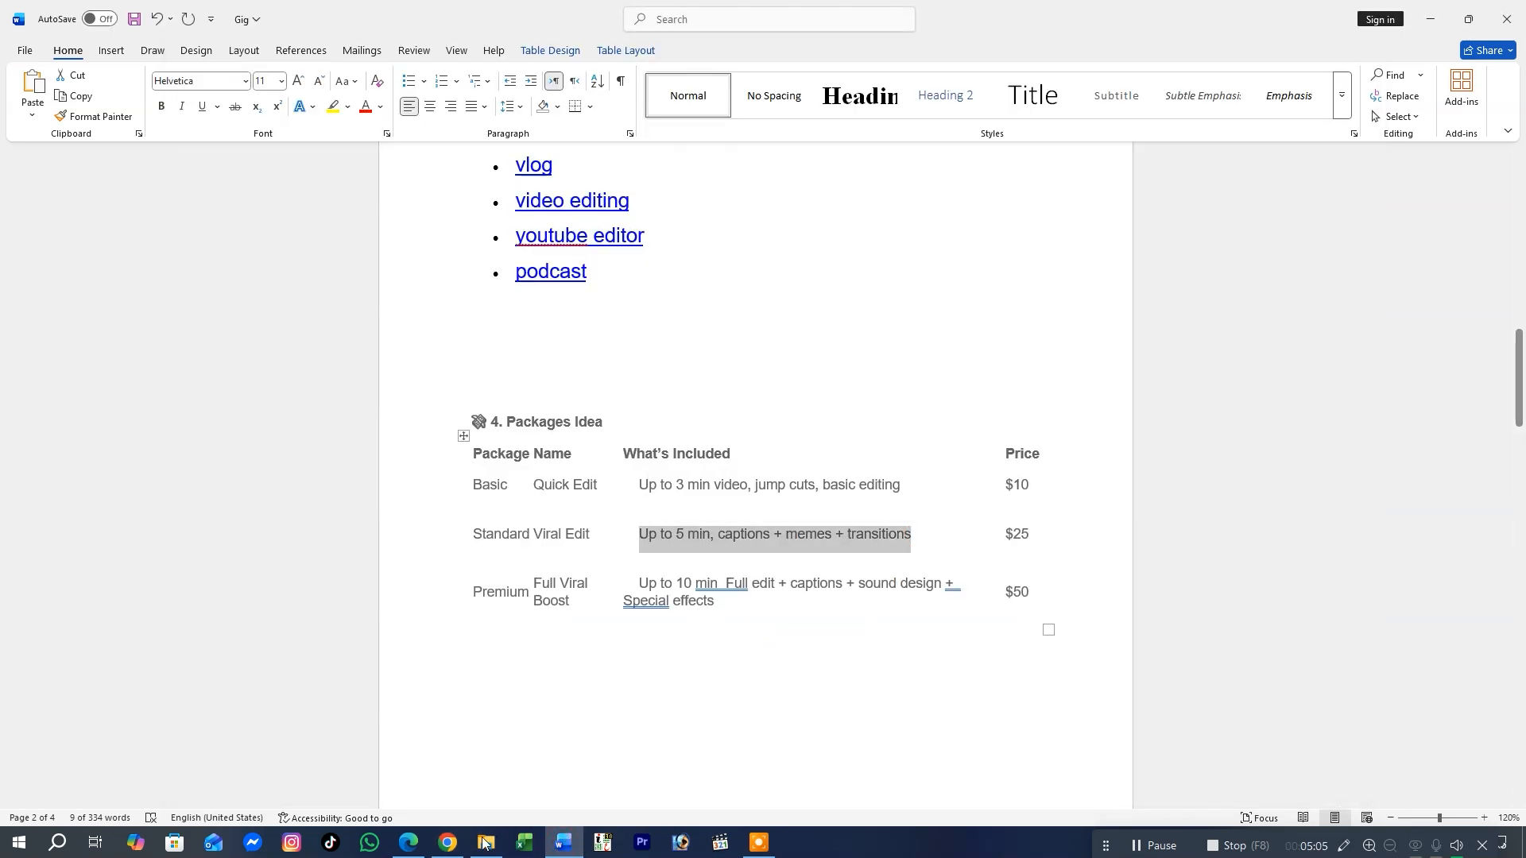
{"action": "left_click", "coordinate": [448, 843]}
{"action": "left_click", "coordinate": [792, 481]}
{"action": "key", "text": "ctrl+v"}
Copy "Up to 10 min Full edit + captions + sound design + Special effects" from Word into the Premium package description on Fiverr
{"action": "key", "text": "alt+Tab"}
{"action": "left_click_drag", "start_coordinate": [716, 602], "coordinate": [639, 584]}
{"action": "key", "text": "ctrl+c"}
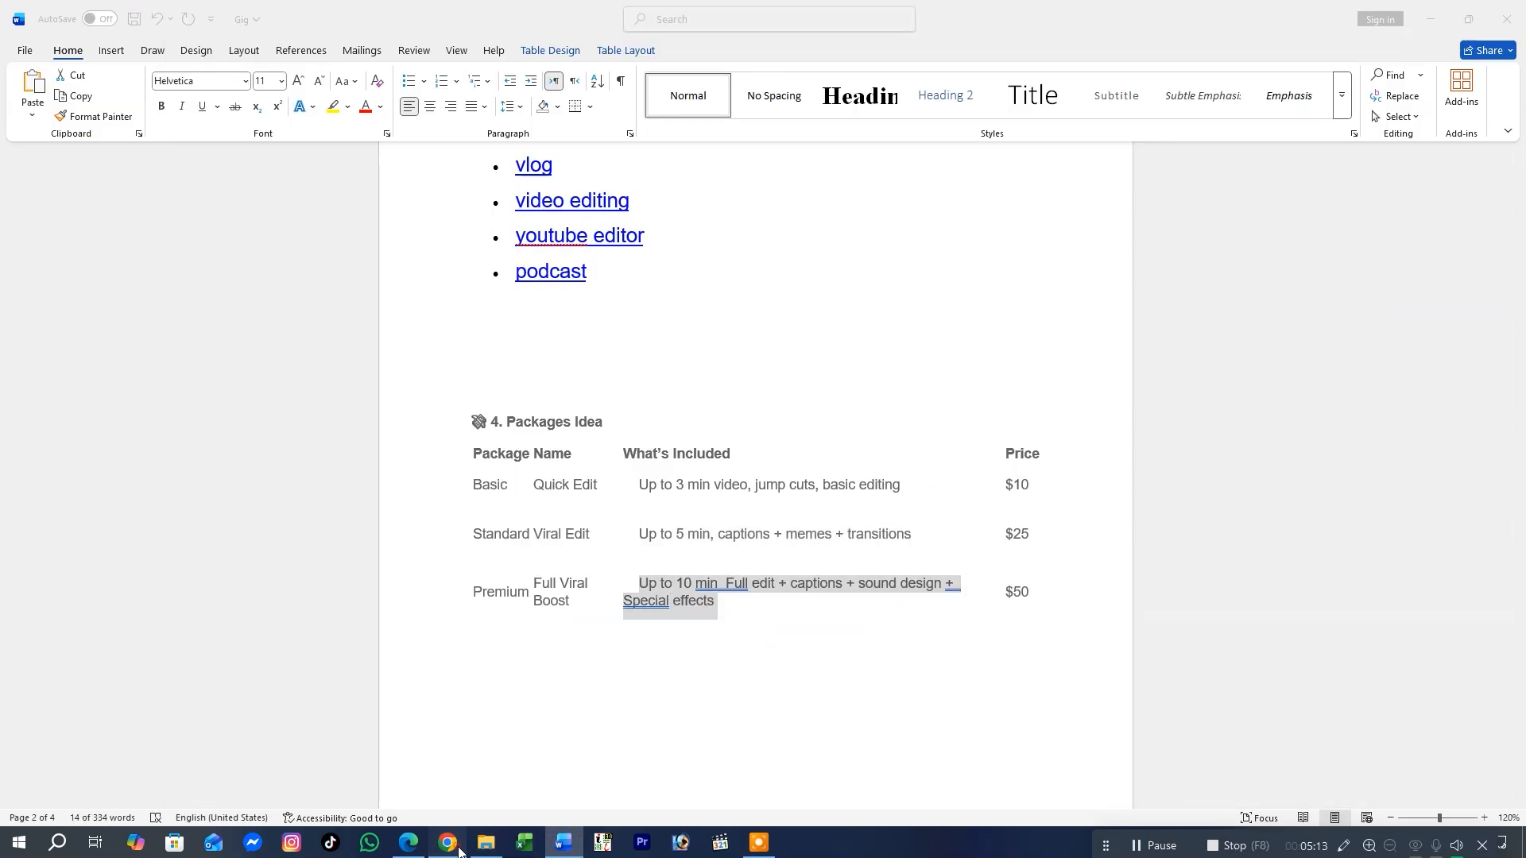
{"action": "left_click", "coordinate": [449, 844]}
{"action": "left_click", "coordinate": [915, 477]}
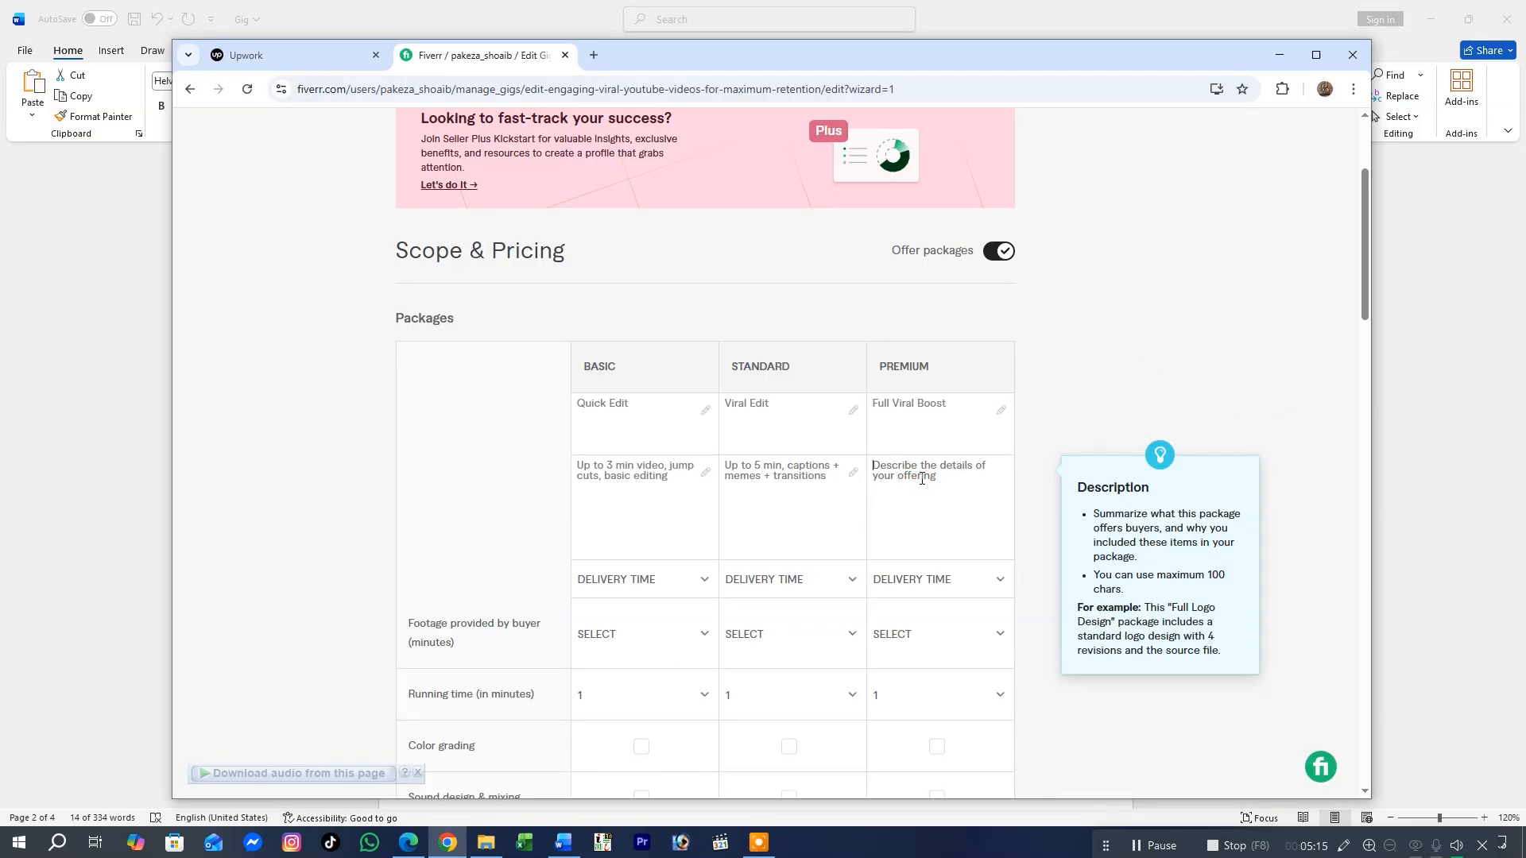
{"action": "key", "text": "ctrl+v"}
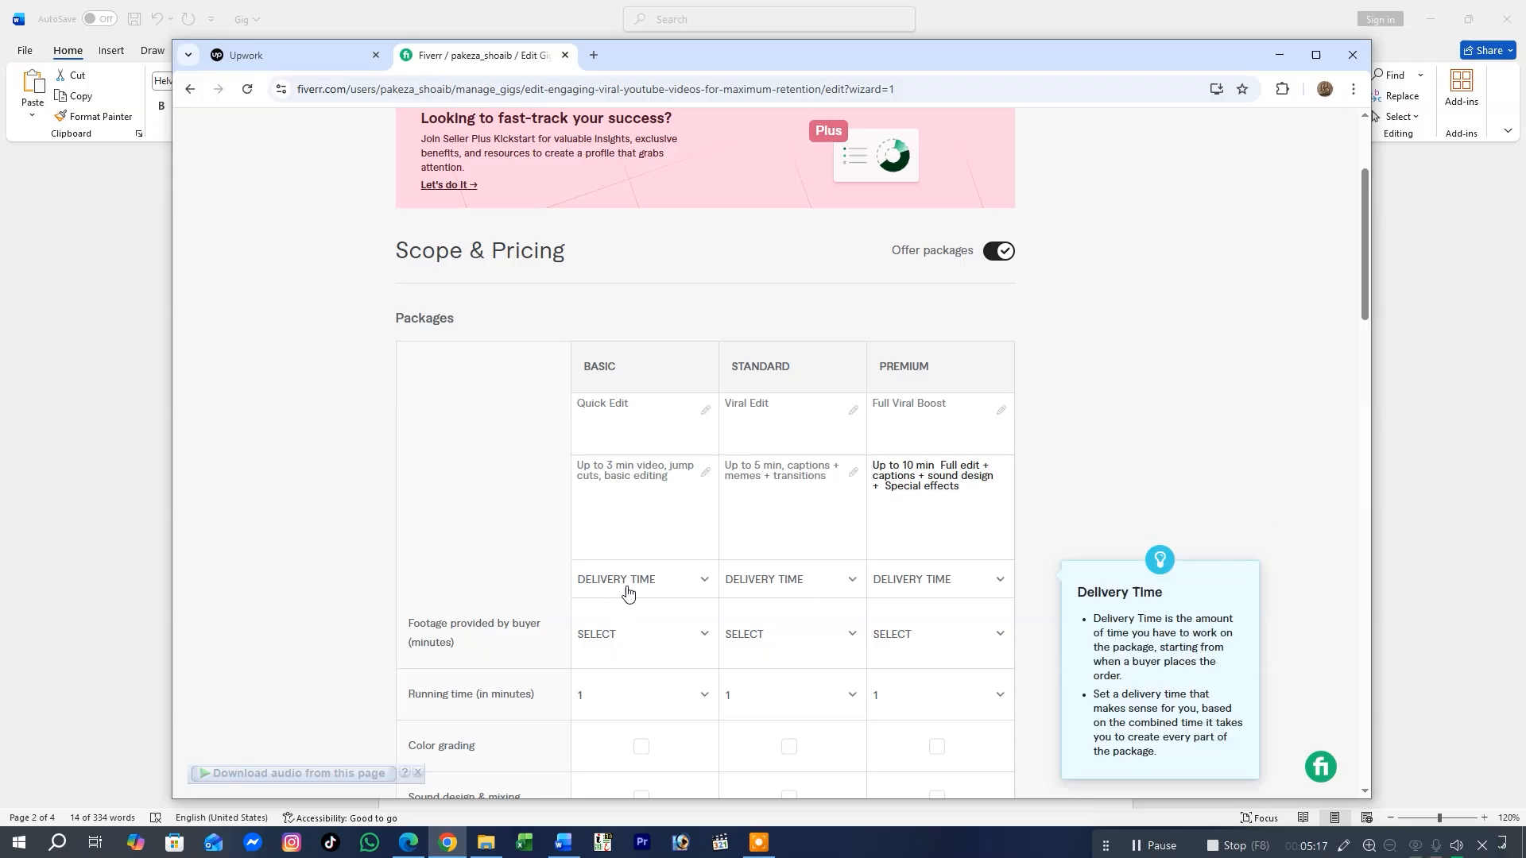
Set the delivery time of the Basic, Standard and Premium packages to 1 day each
{"action": "left_click", "coordinate": [636, 579]}
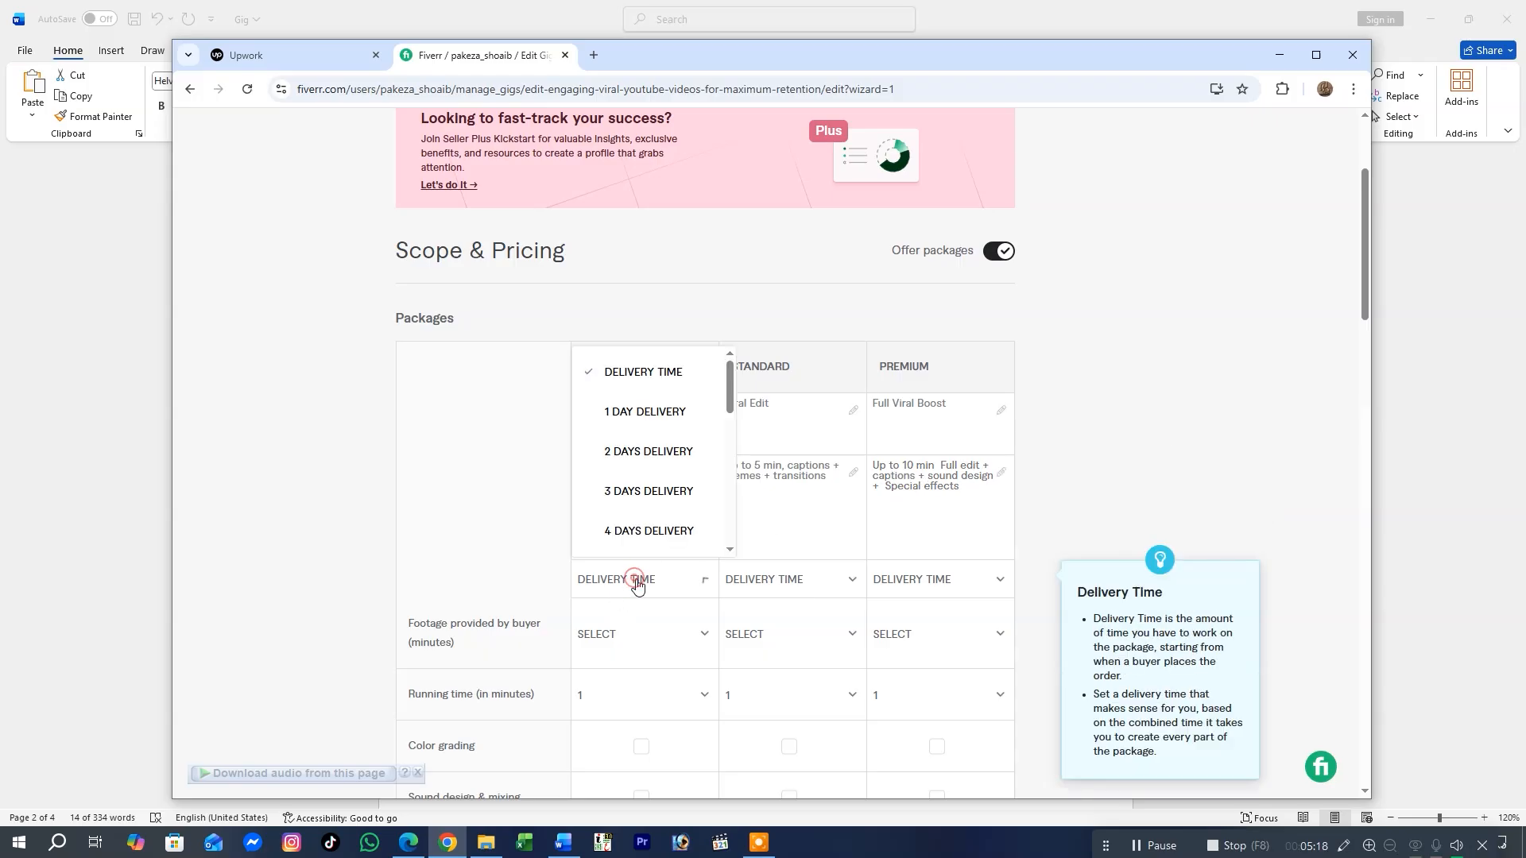
{"action": "left_click", "coordinate": [646, 413]}
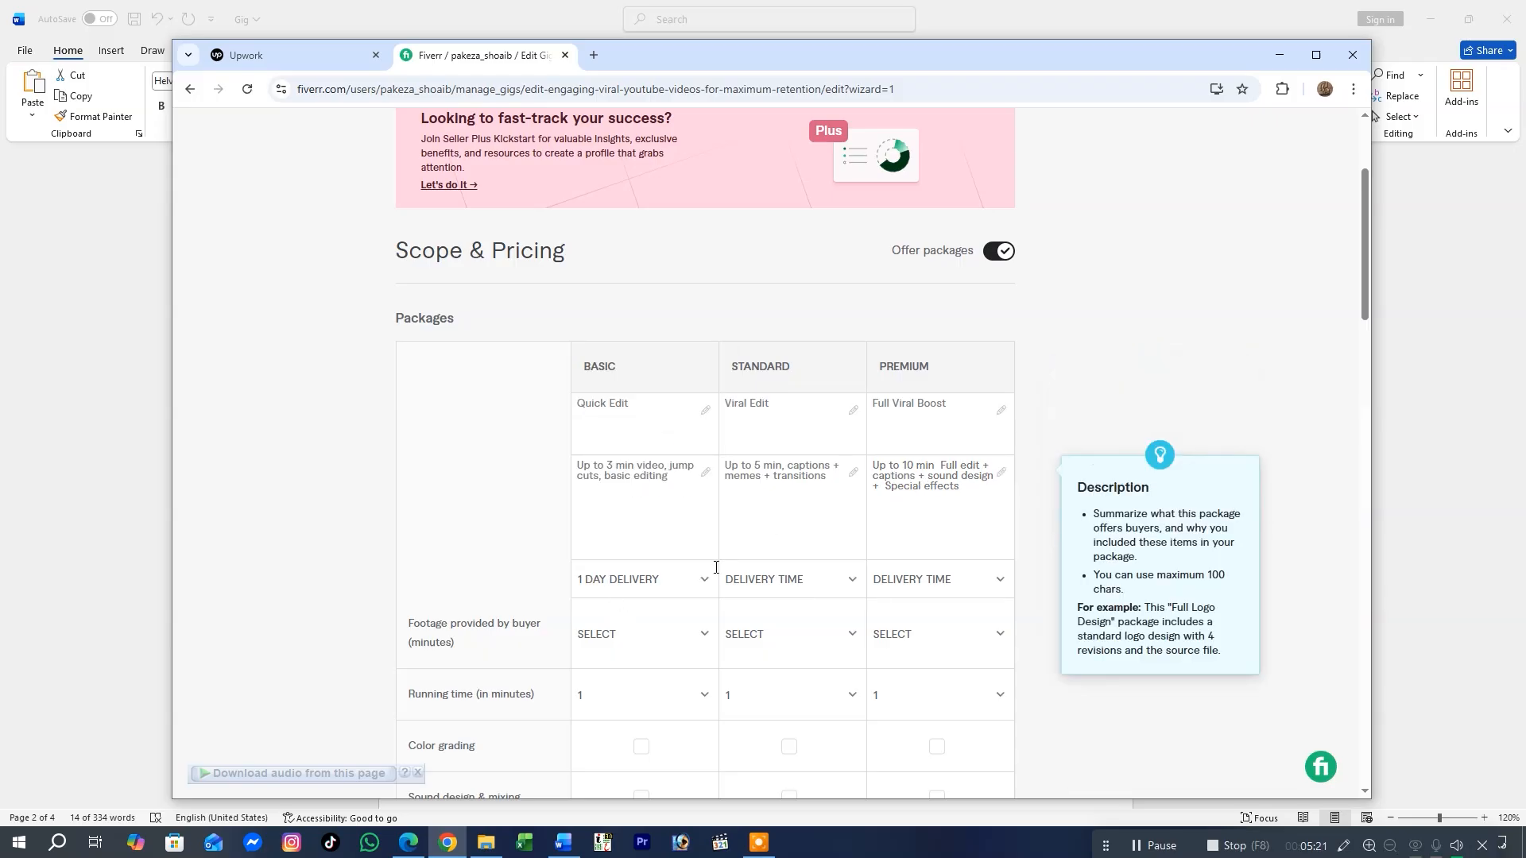
{"action": "left_click", "coordinate": [783, 580]}
{"action": "left_click", "coordinate": [785, 414]}
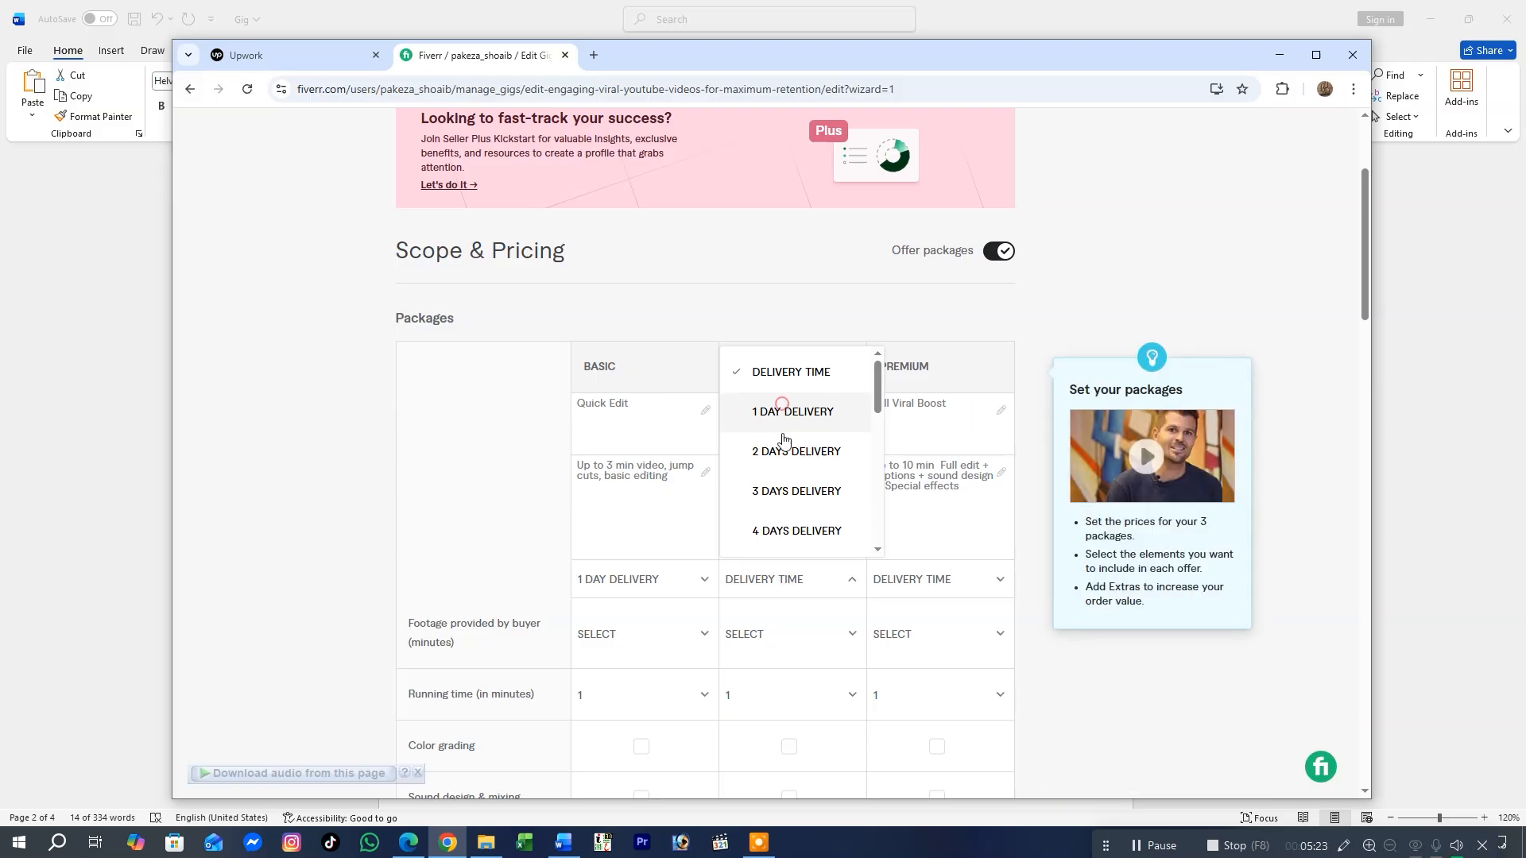
{"action": "left_click", "coordinate": [906, 588]}
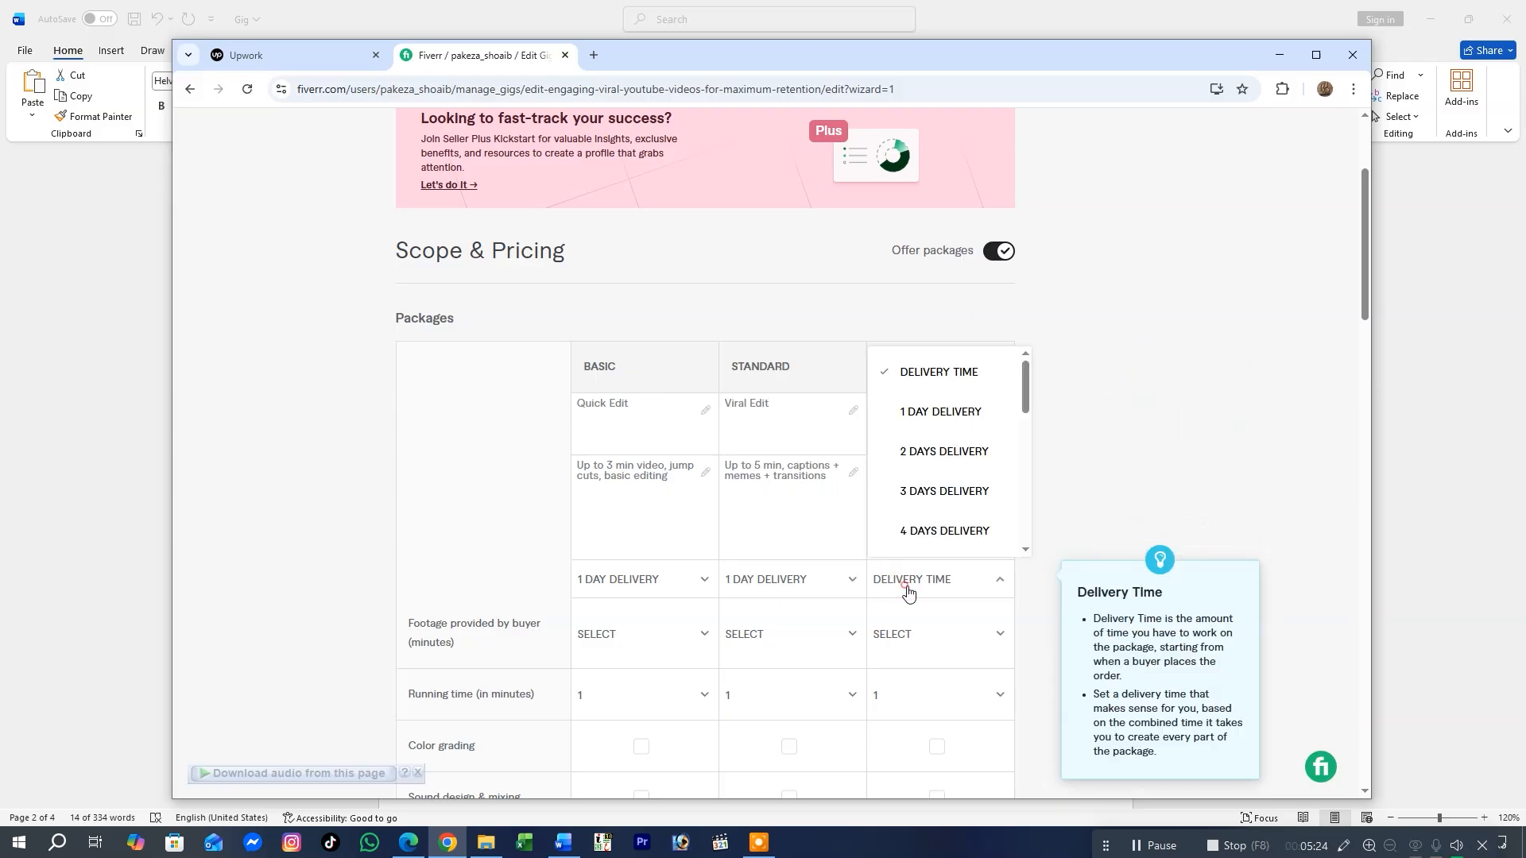
{"action": "left_click", "coordinate": [936, 413]}
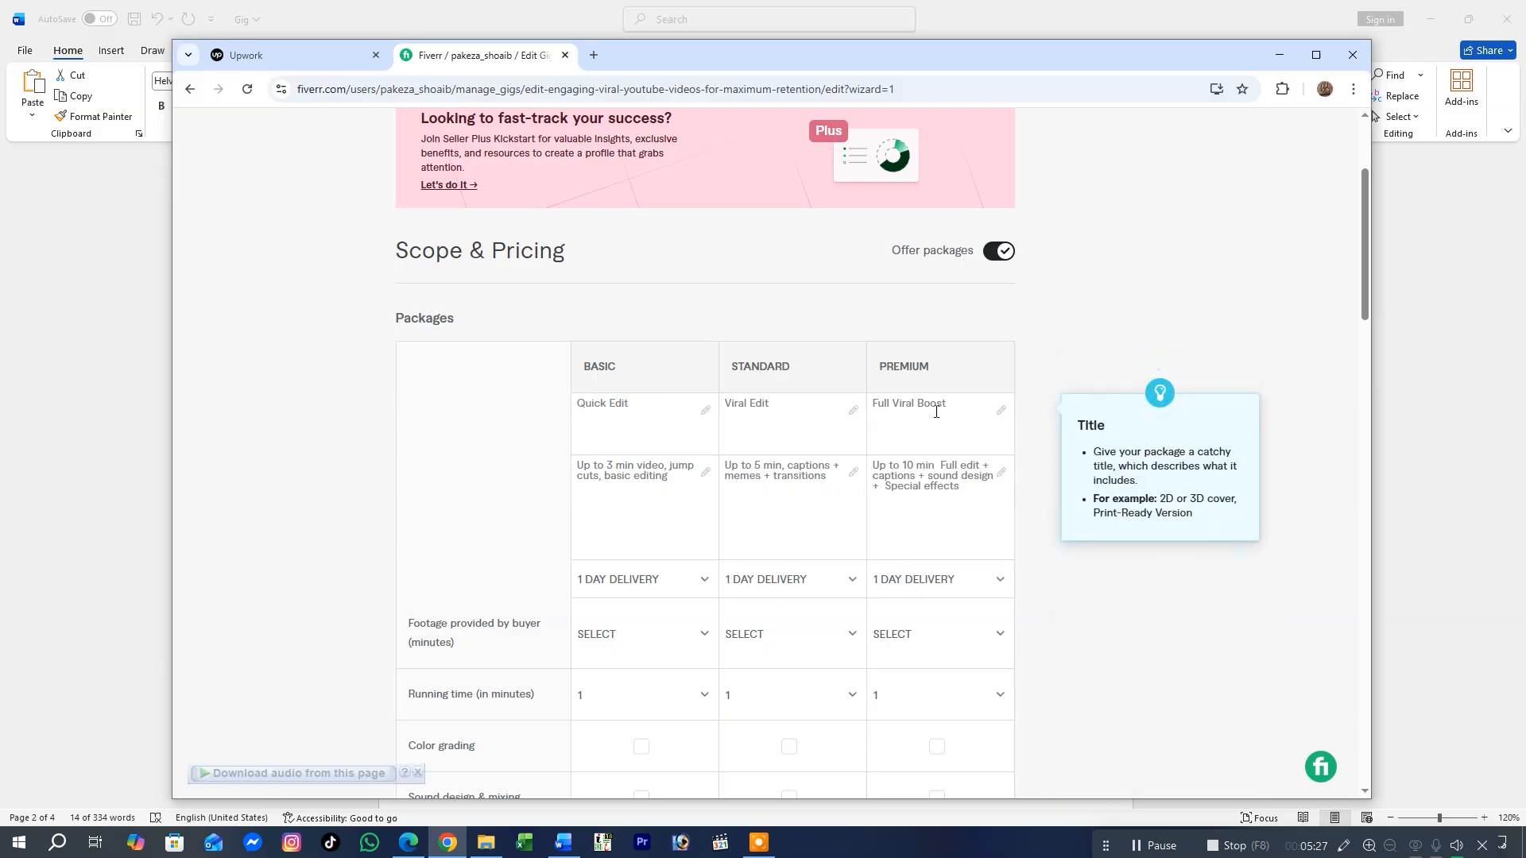
{"action": "left_click", "coordinate": [923, 586]}
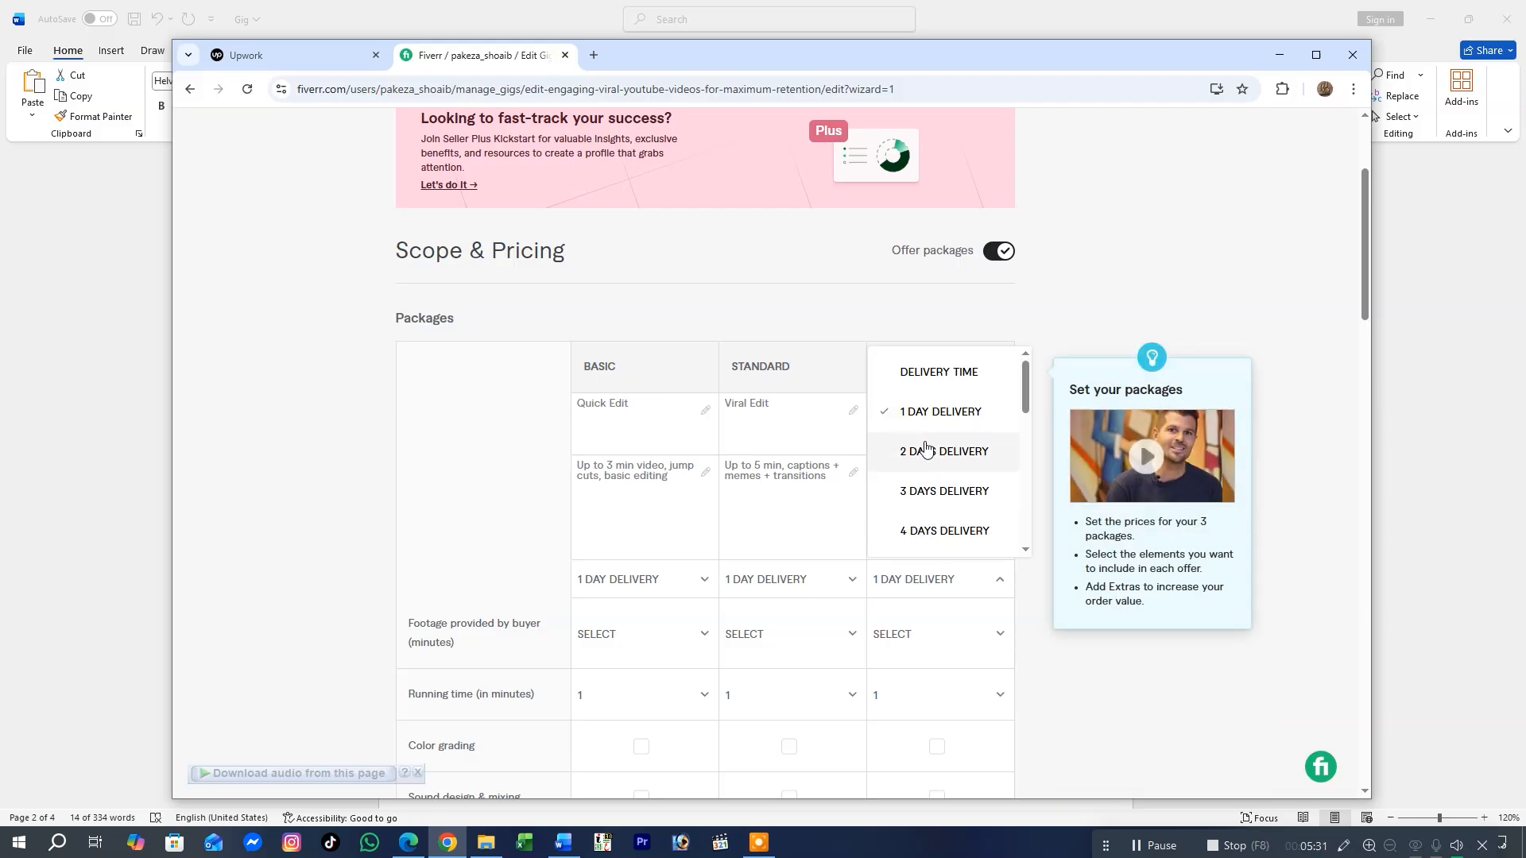
{"action": "left_click", "coordinate": [408, 387]}
Set the footage provided by the buyer to 15 minutes for Basic, 15 for Standard and 30 for Premium
{"action": "scroll", "coordinate": [556, 644], "scroll_direction": "down", "scroll_amount": 1}
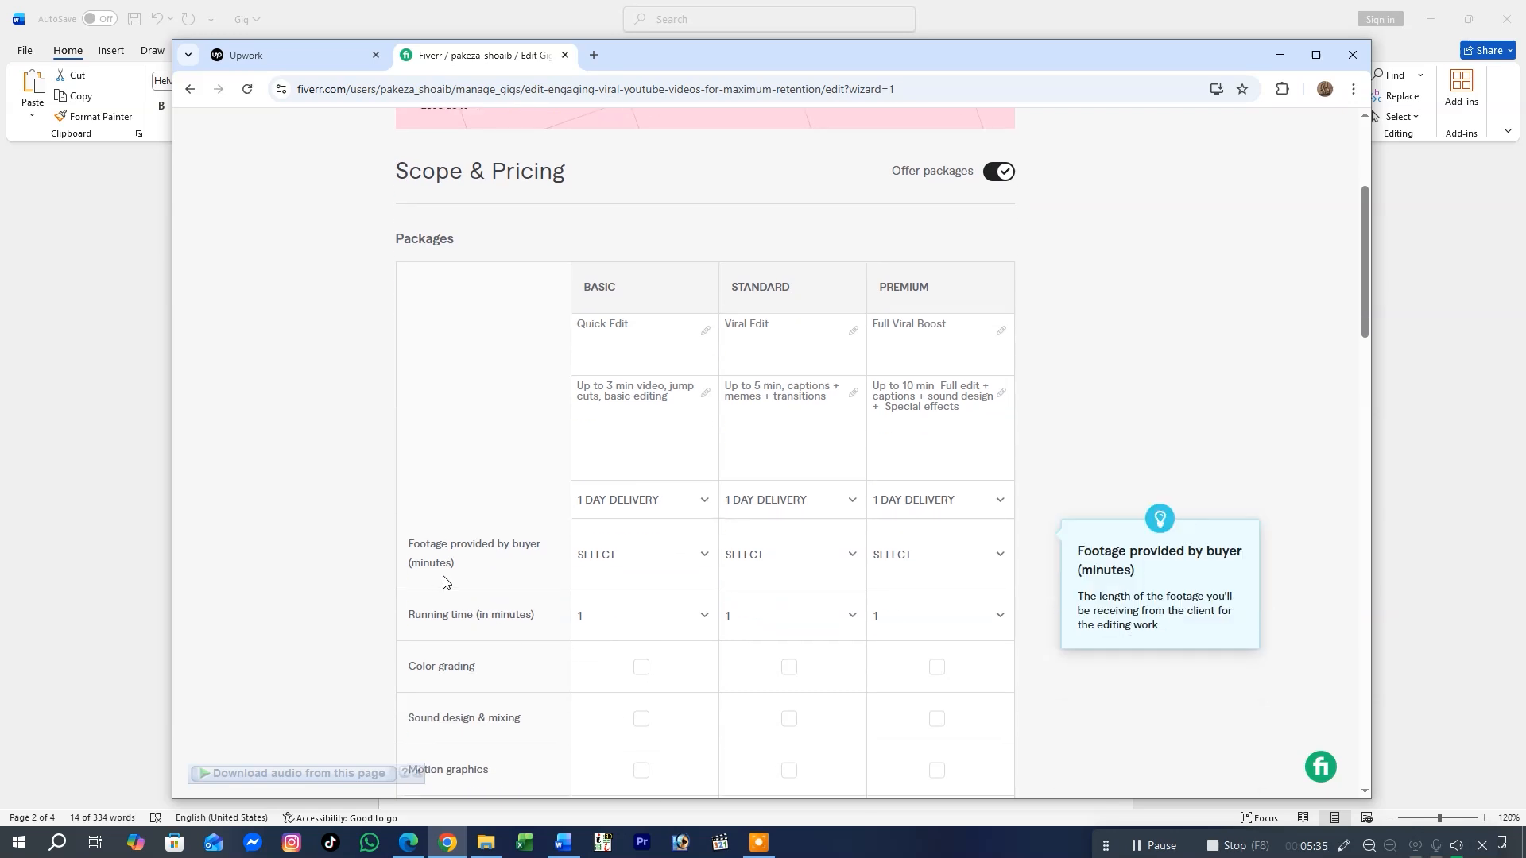
{"action": "left_click", "coordinate": [592, 574]}
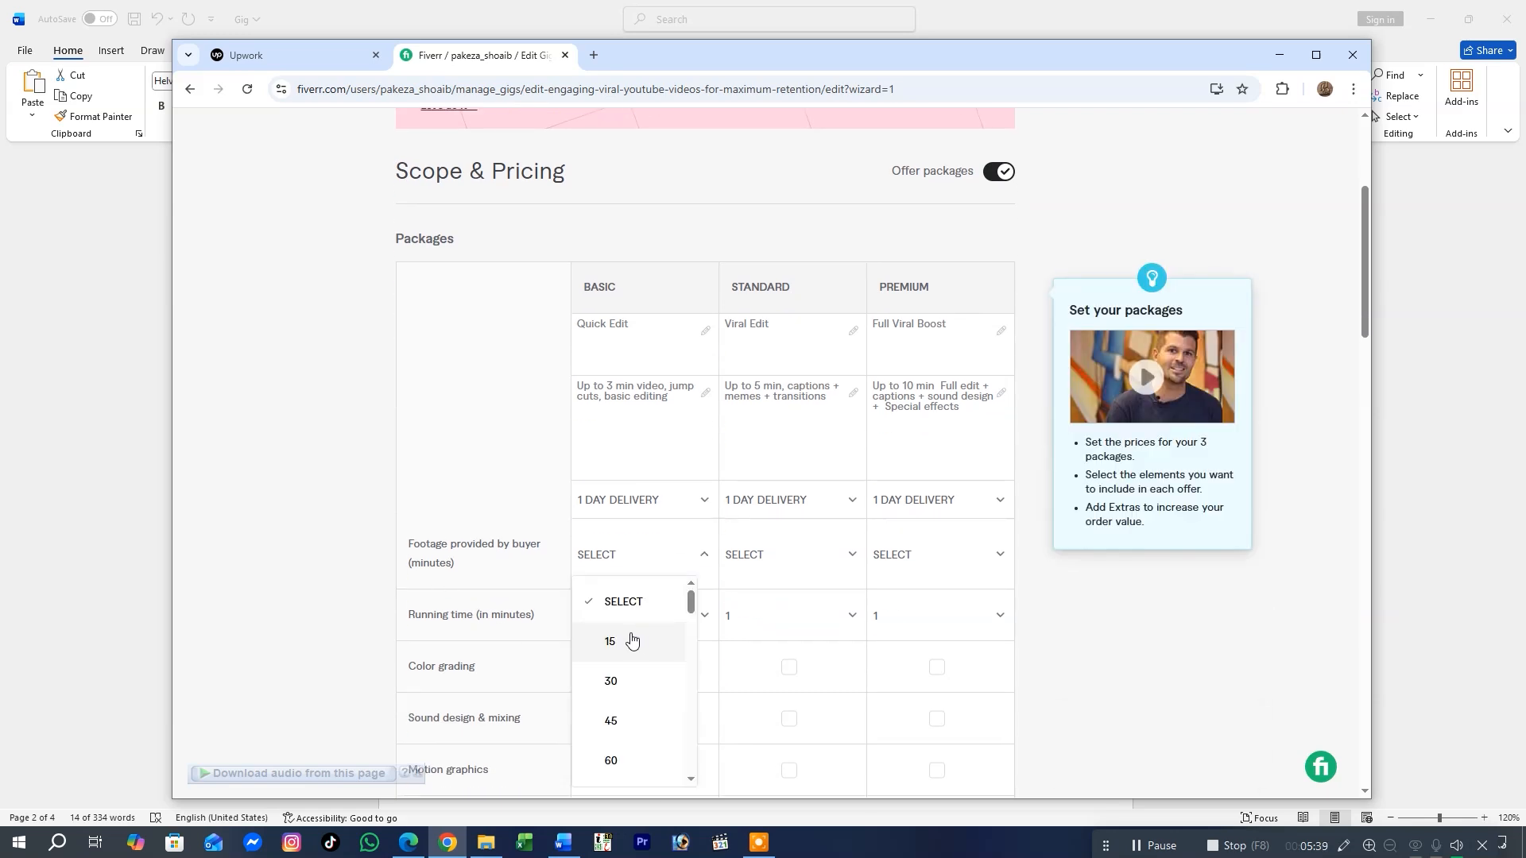
{"action": "scroll", "coordinate": [632, 639], "scroll_direction": "up", "scroll_amount": 1}
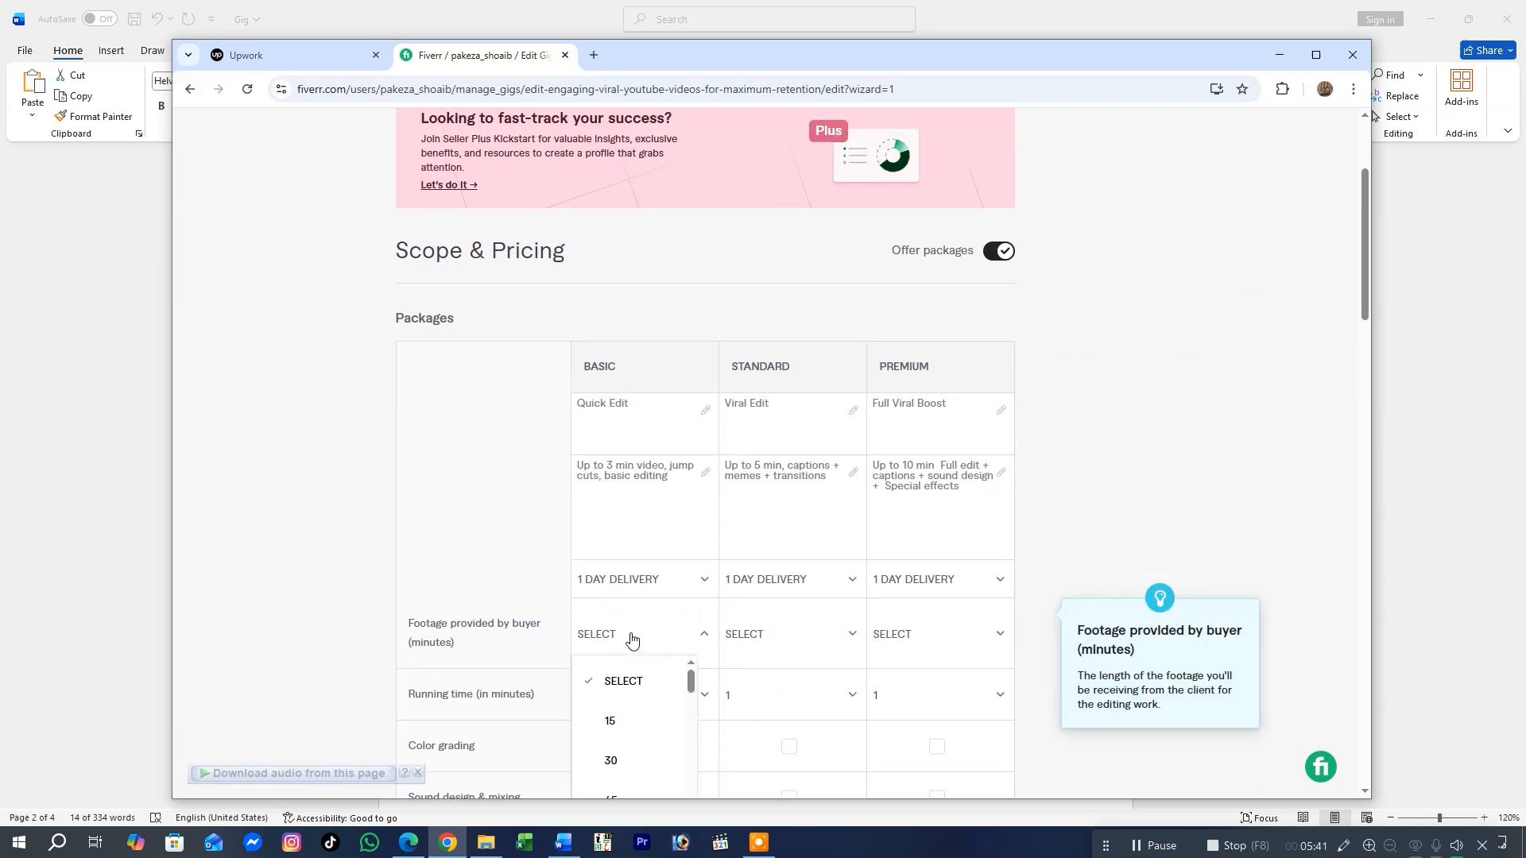
{"action": "scroll", "coordinate": [632, 640], "scroll_direction": "down", "scroll_amount": 1}
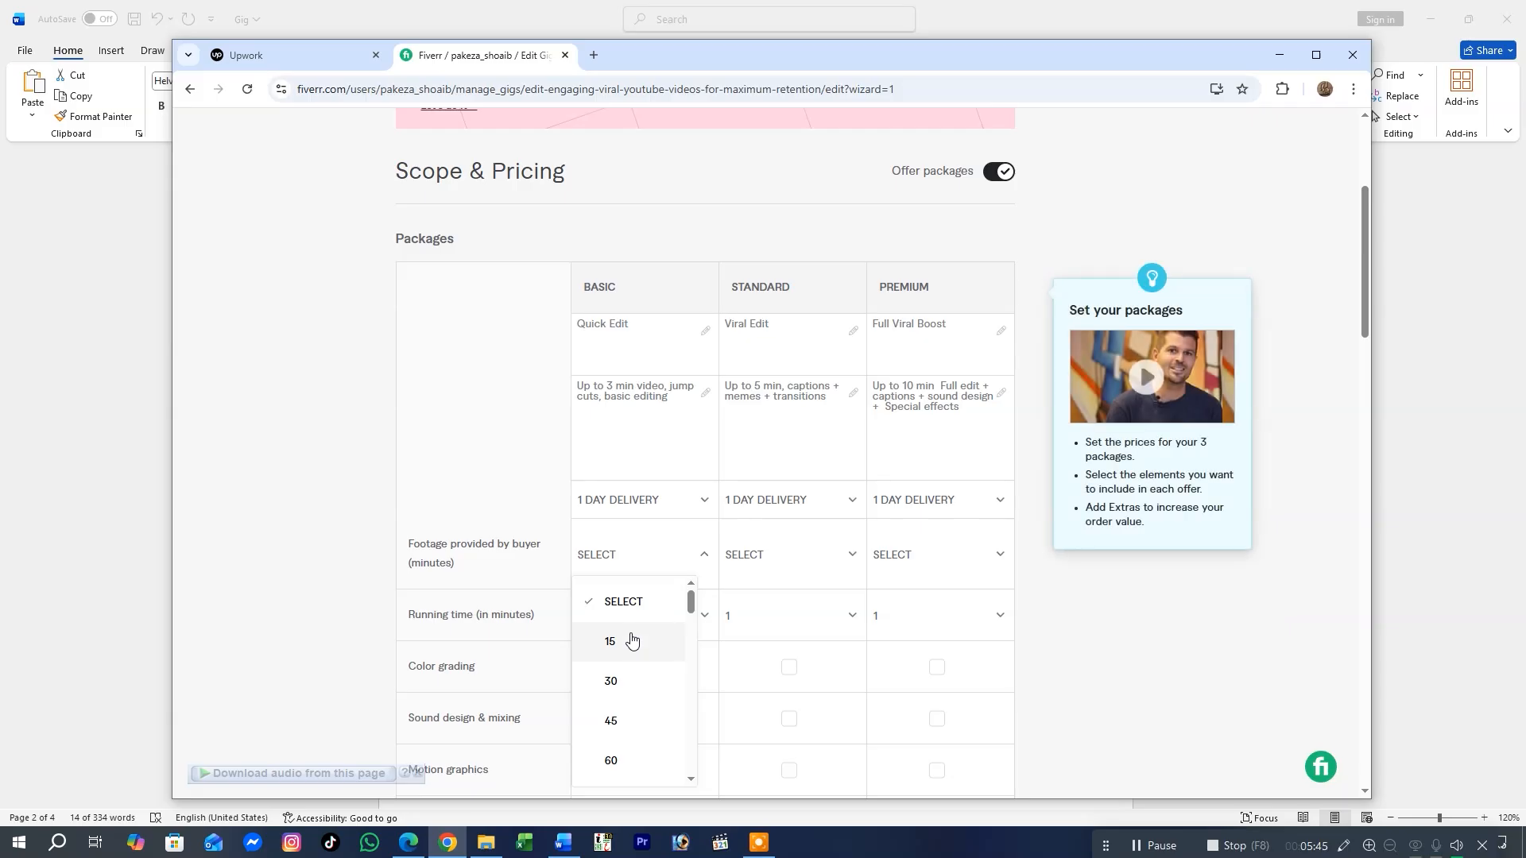
{"action": "left_click", "coordinate": [632, 640]}
{"action": "left_click", "coordinate": [741, 554]}
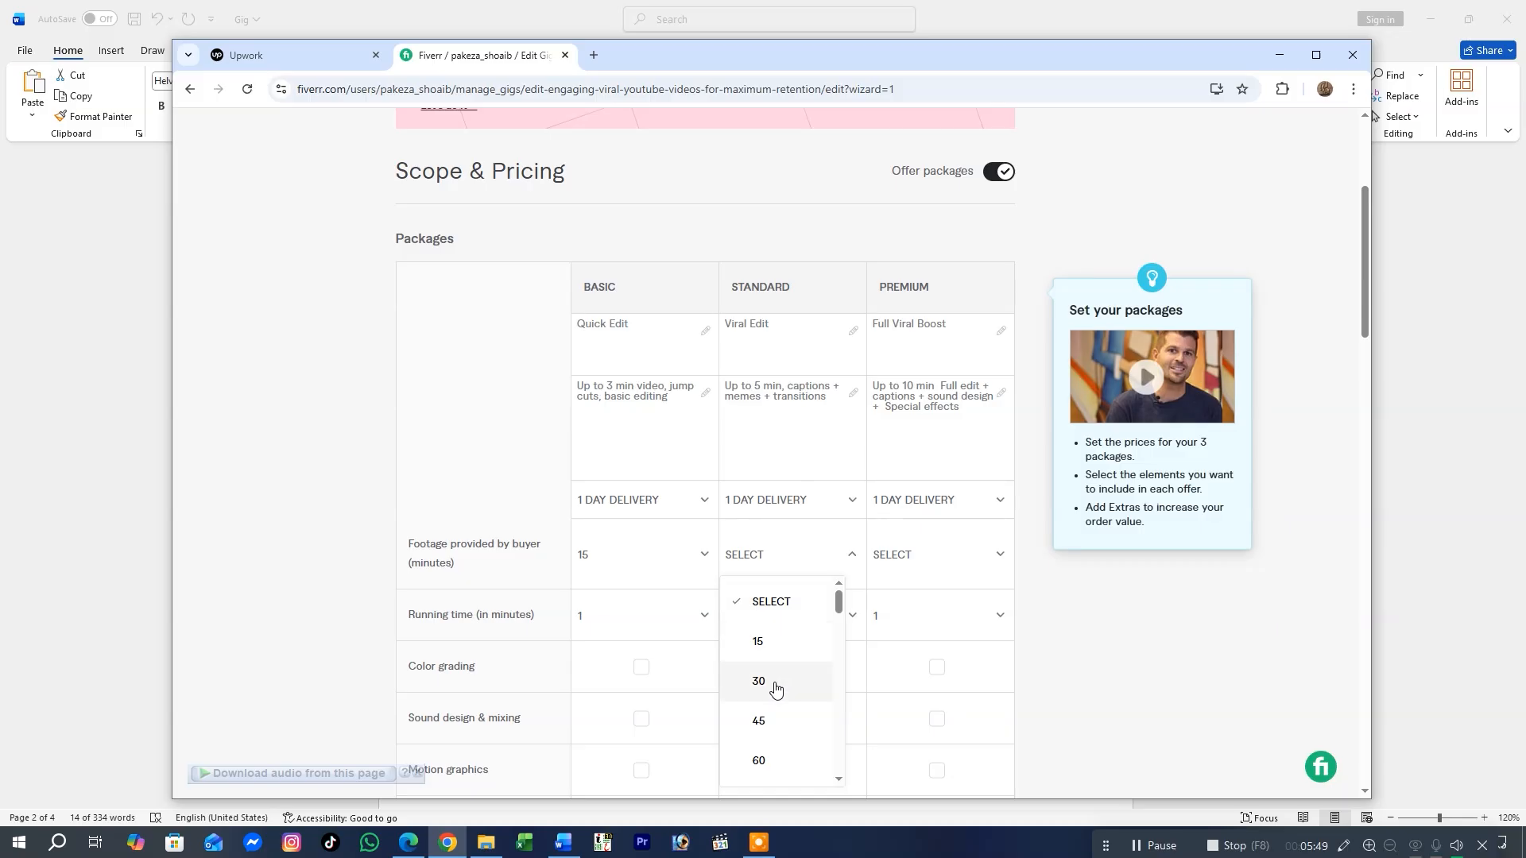
{"action": "left_click", "coordinate": [761, 644]}
{"action": "left_click", "coordinate": [893, 555]}
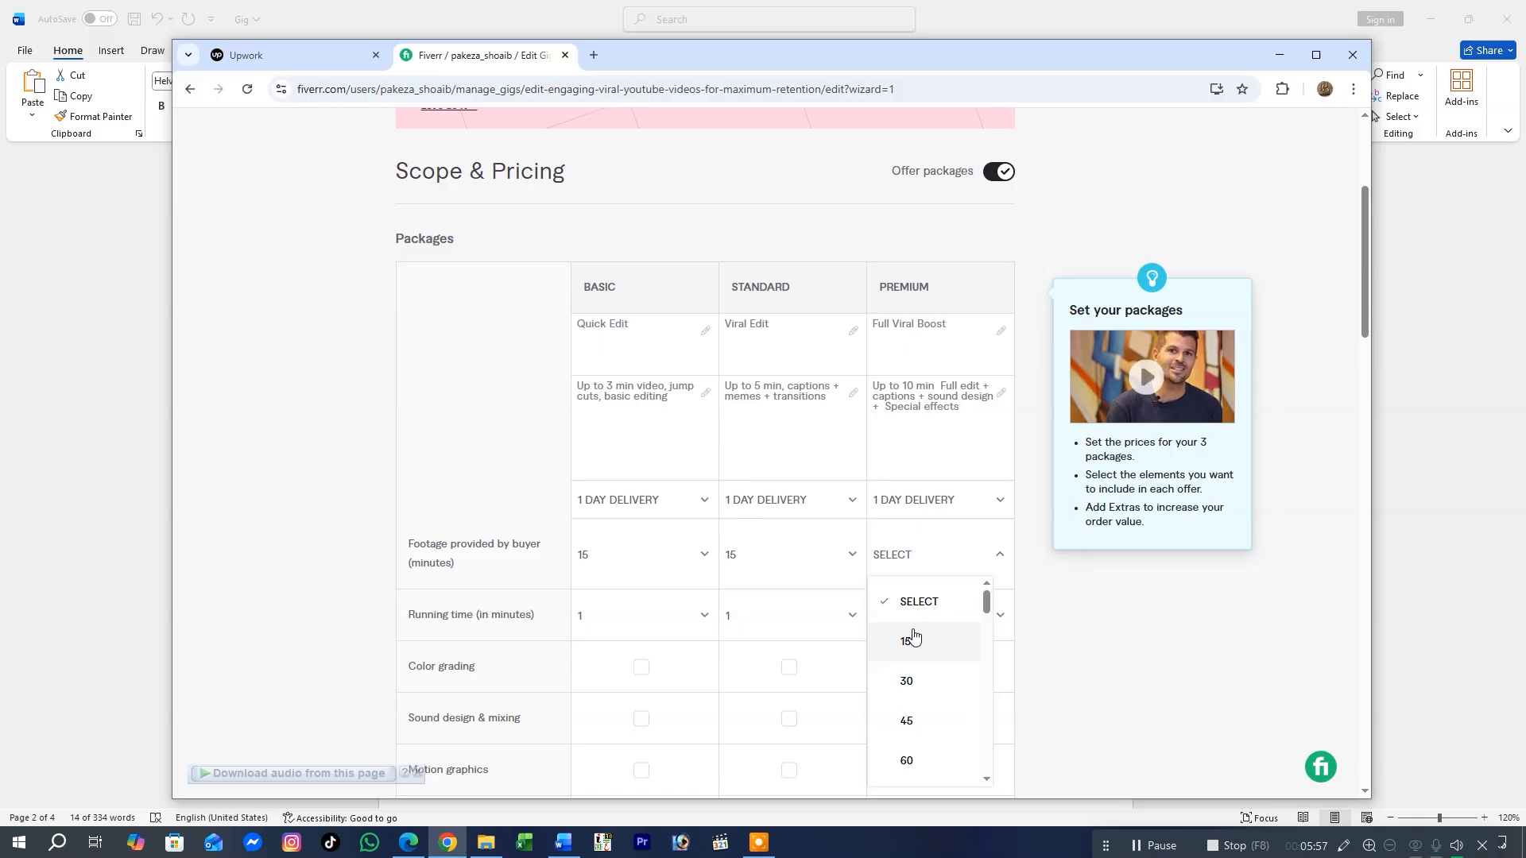
{"action": "left_click", "coordinate": [911, 682]}
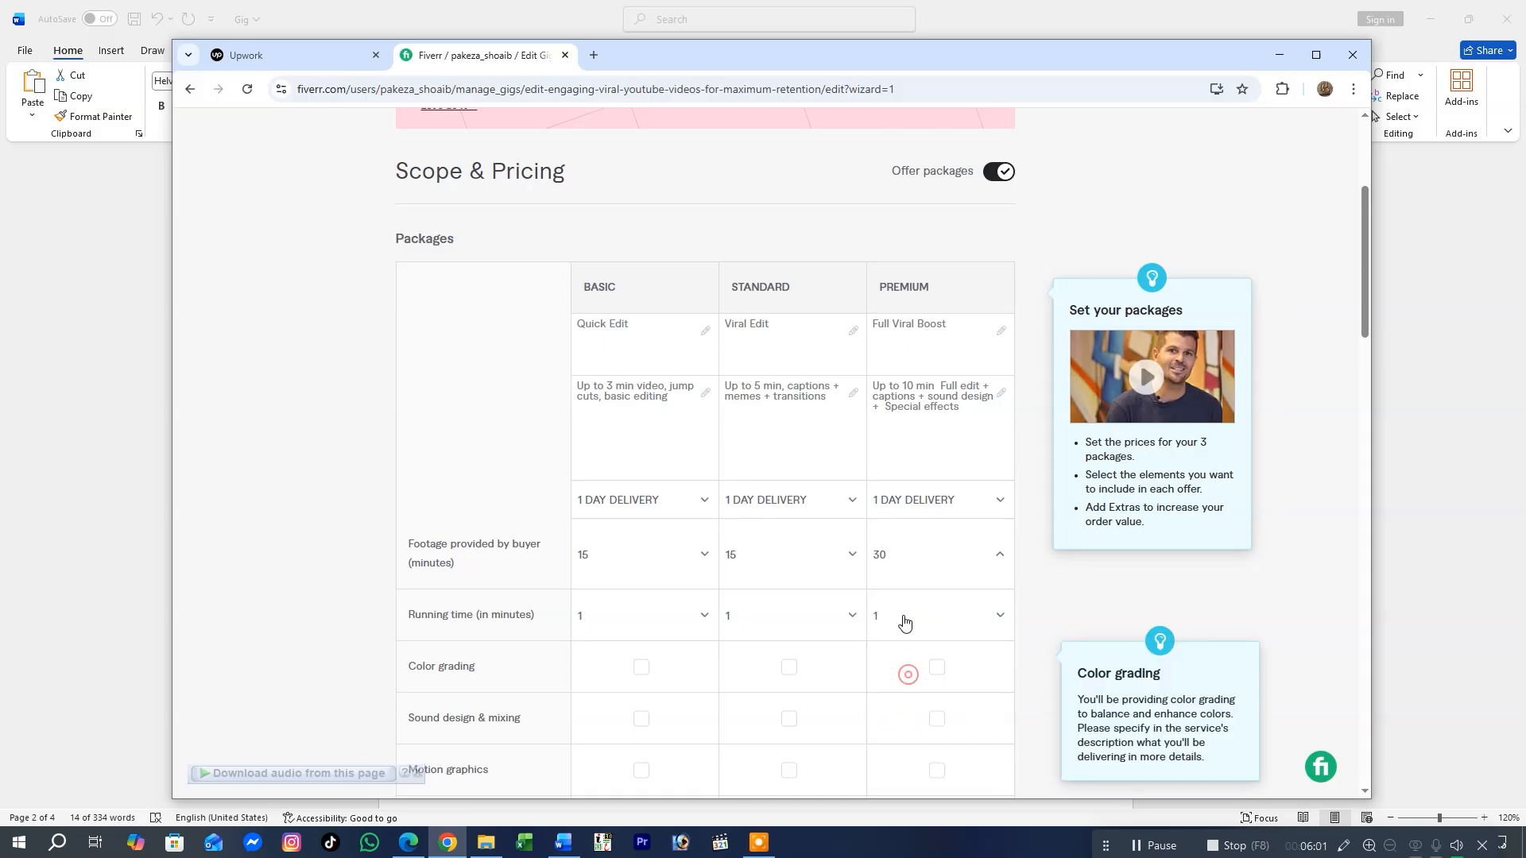
Change the Premium package's delivery time to 2 days
{"action": "left_click", "coordinate": [903, 503]}
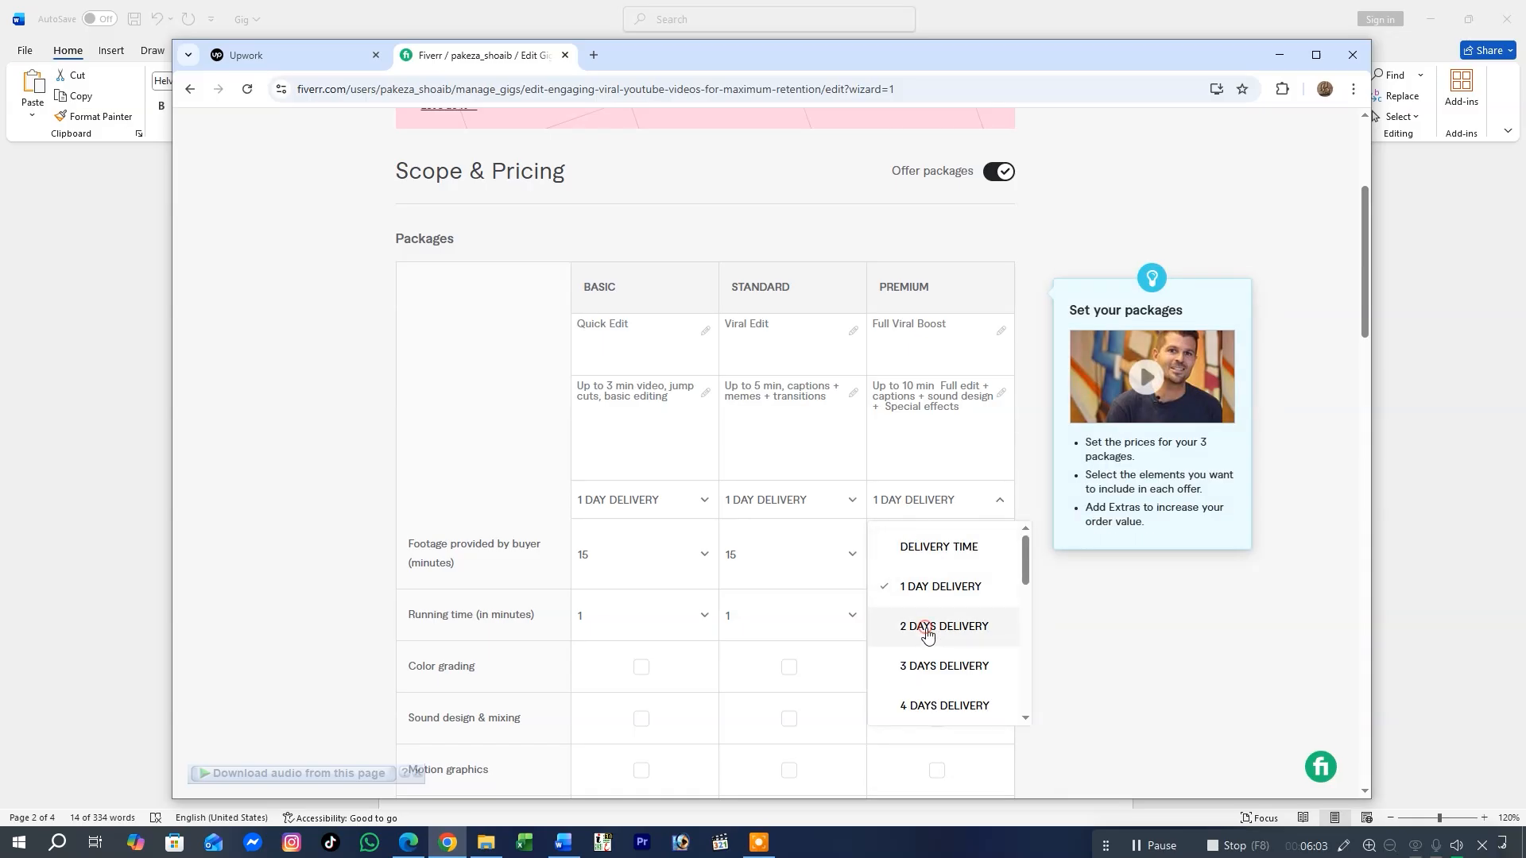
{"action": "left_click", "coordinate": [922, 627]}
{"action": "left_click", "coordinate": [881, 512]}
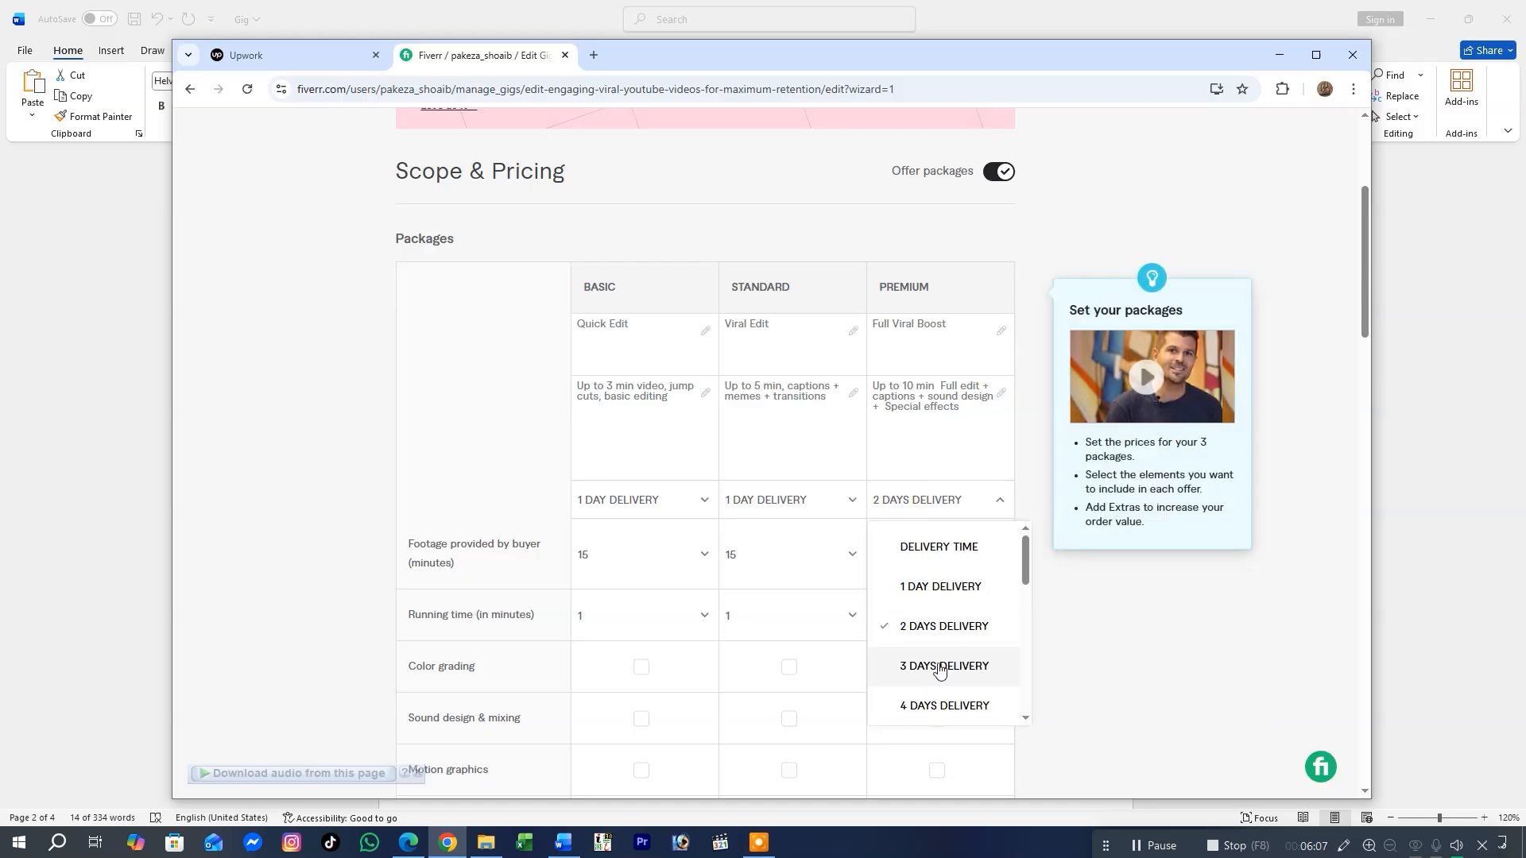
{"action": "left_click", "coordinate": [402, 384]}
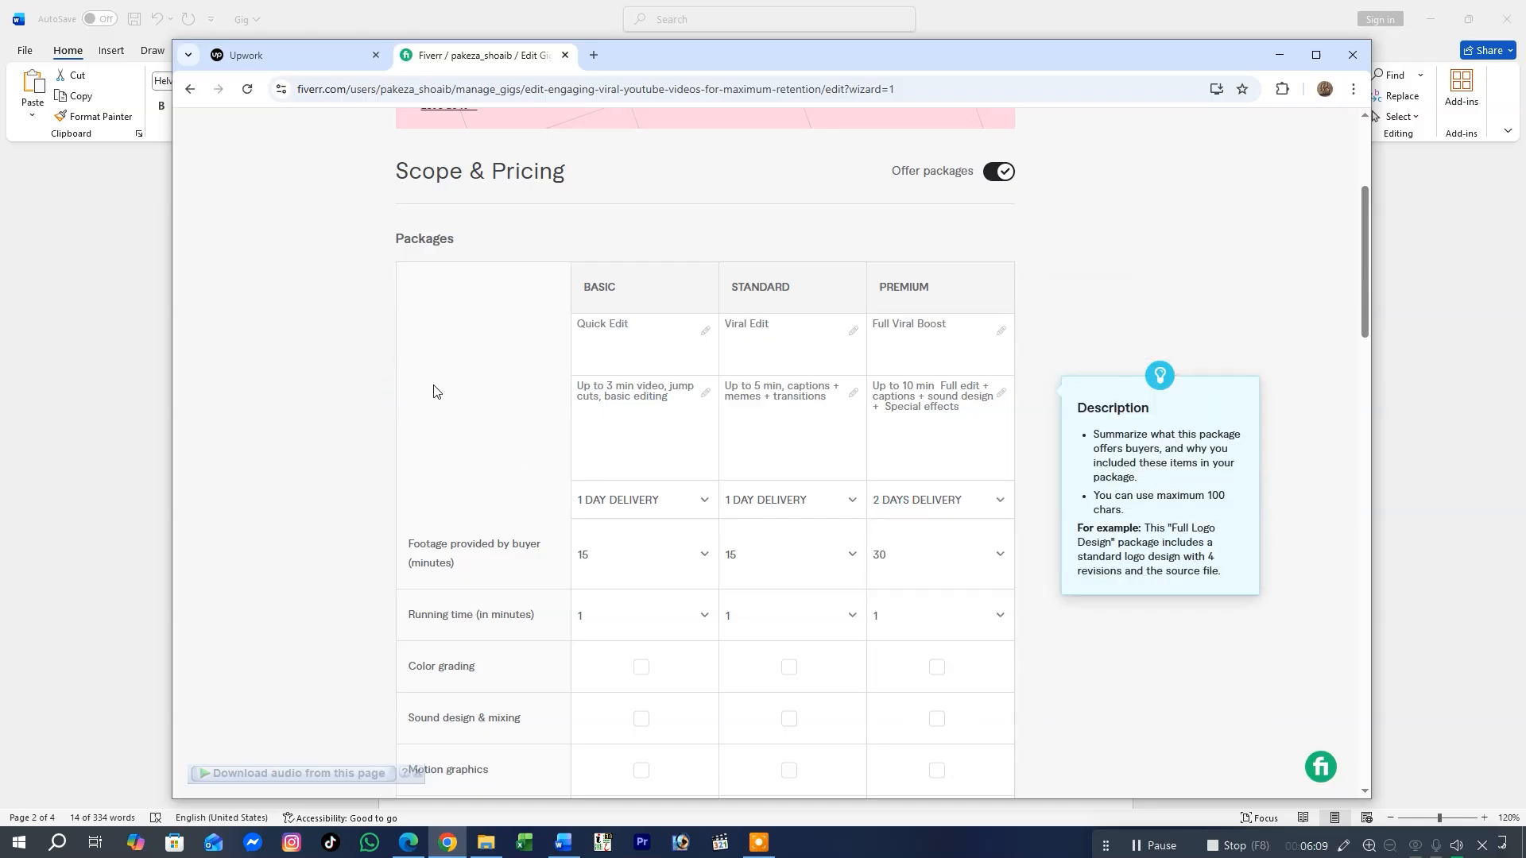
Set the running time to 3 minutes for Basic, 5 for Standard and 10 for Premium
{"action": "scroll", "coordinate": [434, 385], "scroll_direction": "down", "scroll_amount": 2}
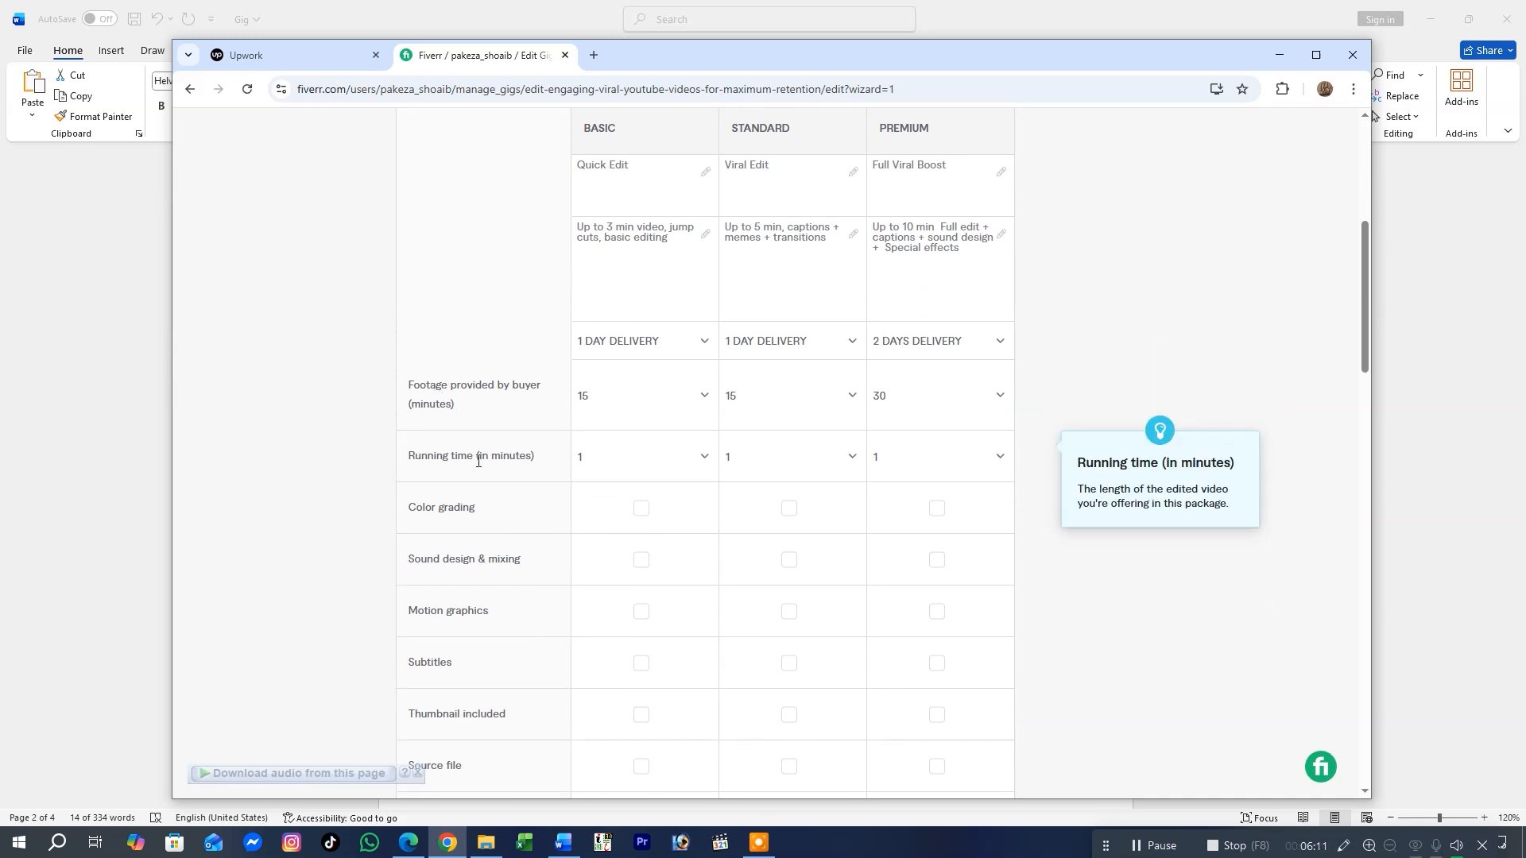
{"action": "left_click", "coordinate": [647, 463]}
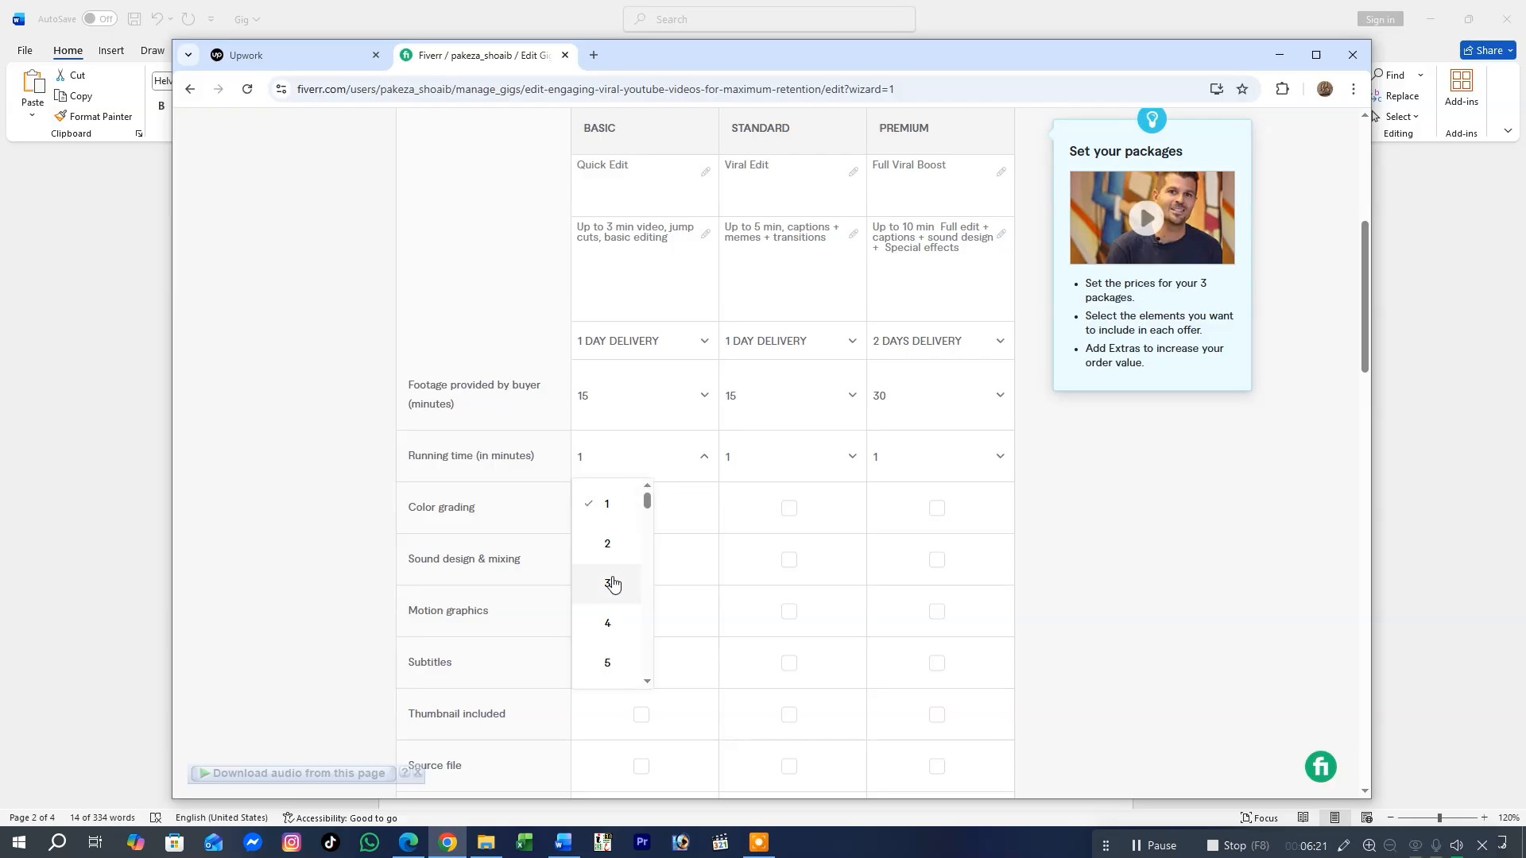
{"action": "left_click", "coordinate": [613, 584]}
{"action": "left_click", "coordinate": [765, 462]}
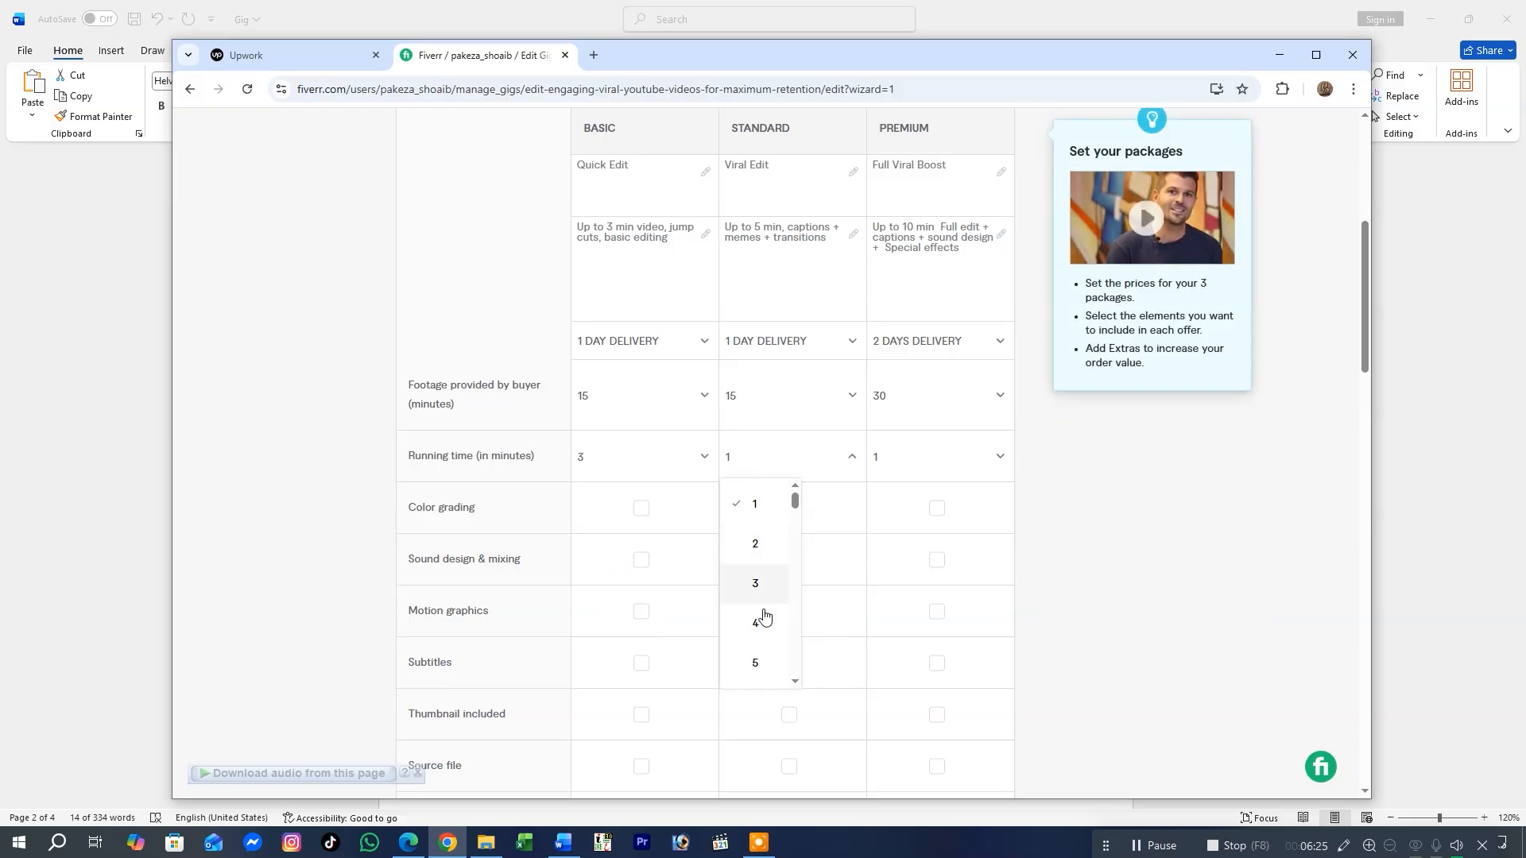
{"action": "left_click", "coordinate": [759, 660]}
{"action": "left_click", "coordinate": [936, 460]}
{"action": "scroll", "coordinate": [903, 588], "scroll_direction": "down", "scroll_amount": 3}
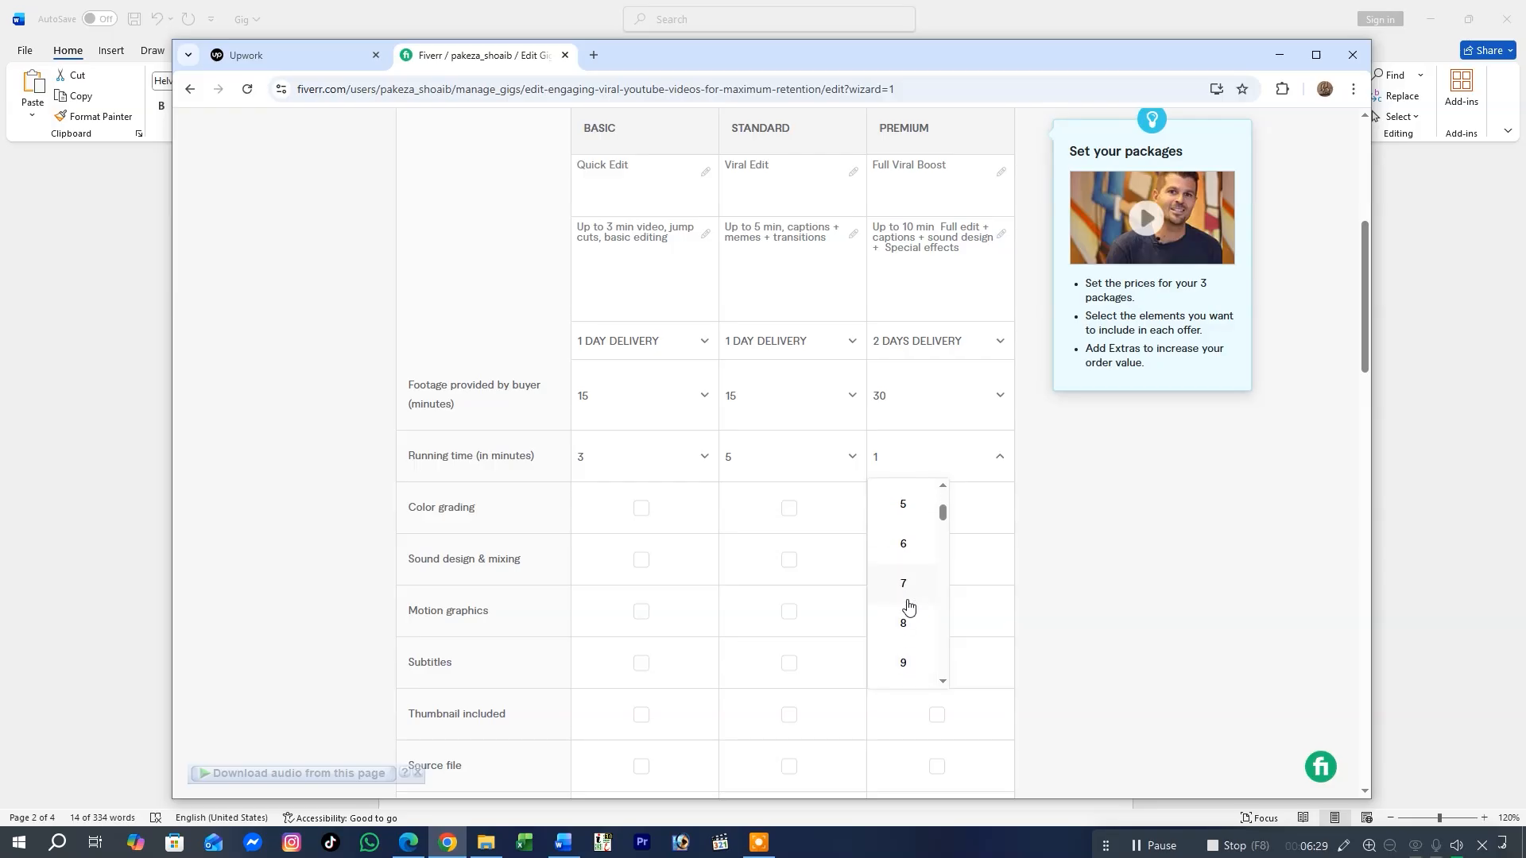
{"action": "left_click", "coordinate": [914, 628]}
Include color grading and sound design & mixing in all three packages
{"action": "left_click", "coordinate": [640, 509]}
{"action": "left_click", "coordinate": [788, 509]}
{"action": "left_click", "coordinate": [937, 507]}
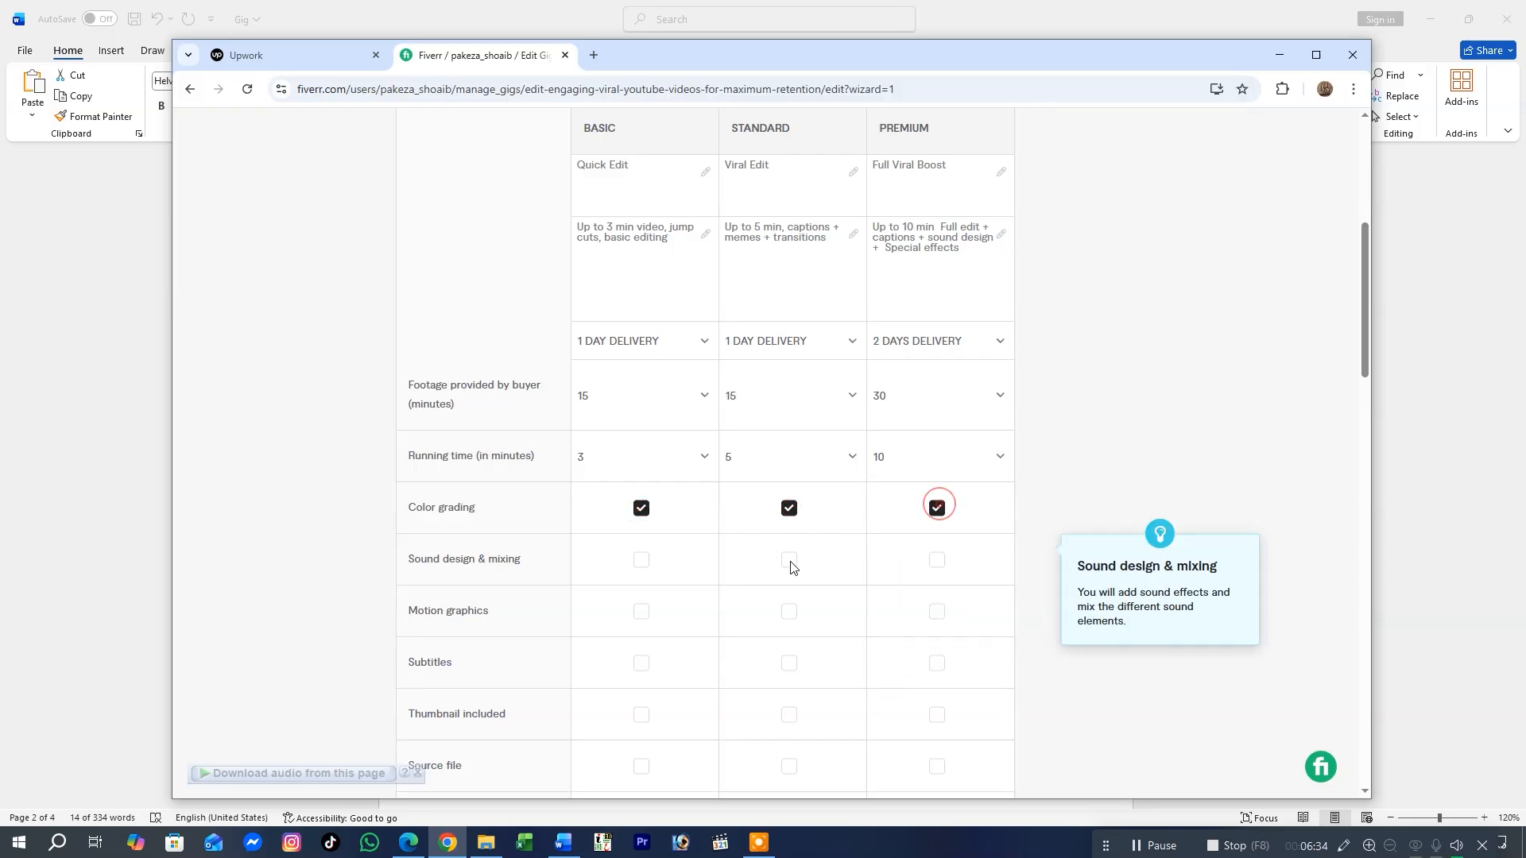
{"action": "left_click", "coordinate": [641, 561]}
{"action": "left_click", "coordinate": [788, 560]}
{"action": "left_click", "coordinate": [944, 561]}
Include motion graphics, subtitles and a thumbnail in the Standard and Premium packages only
{"action": "left_click", "coordinate": [937, 611]}
{"action": "left_click", "coordinate": [788, 611]}
{"action": "left_click", "coordinate": [788, 663]}
{"action": "left_click", "coordinate": [937, 665]}
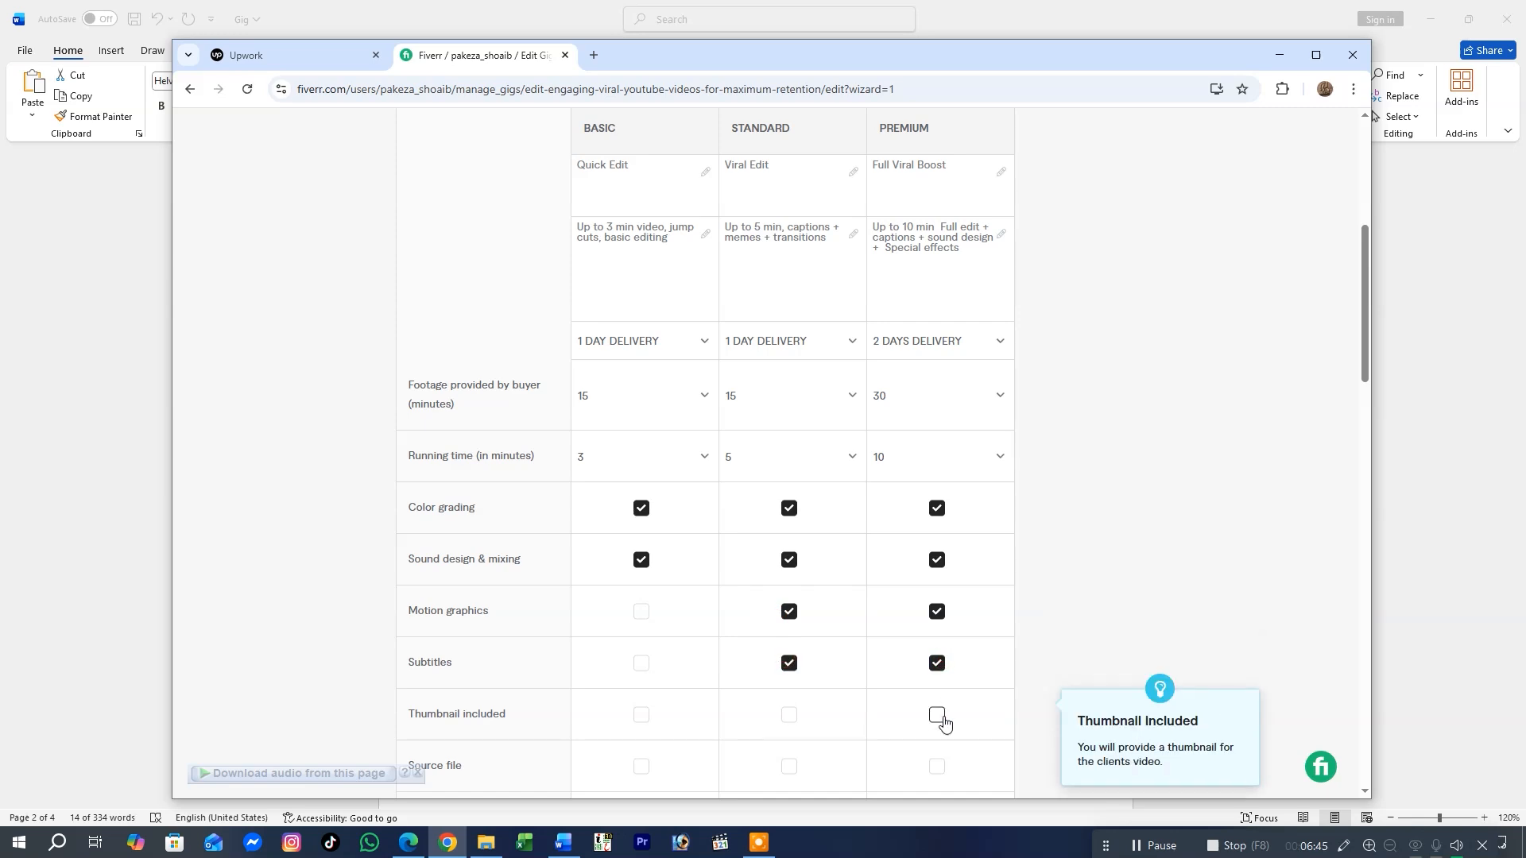
{"action": "left_click", "coordinate": [943, 719]}
{"action": "left_click", "coordinate": [789, 715]}
Set the revisions to Unlimited for the Basic, Standard and Premium packages
{"action": "scroll", "coordinate": [790, 755], "scroll_direction": "down", "scroll_amount": 1}
{"action": "scroll", "coordinate": [791, 716], "scroll_direction": "down", "scroll_amount": 2}
{"action": "scroll", "coordinate": [793, 626], "scroll_direction": "down", "scroll_amount": 2}
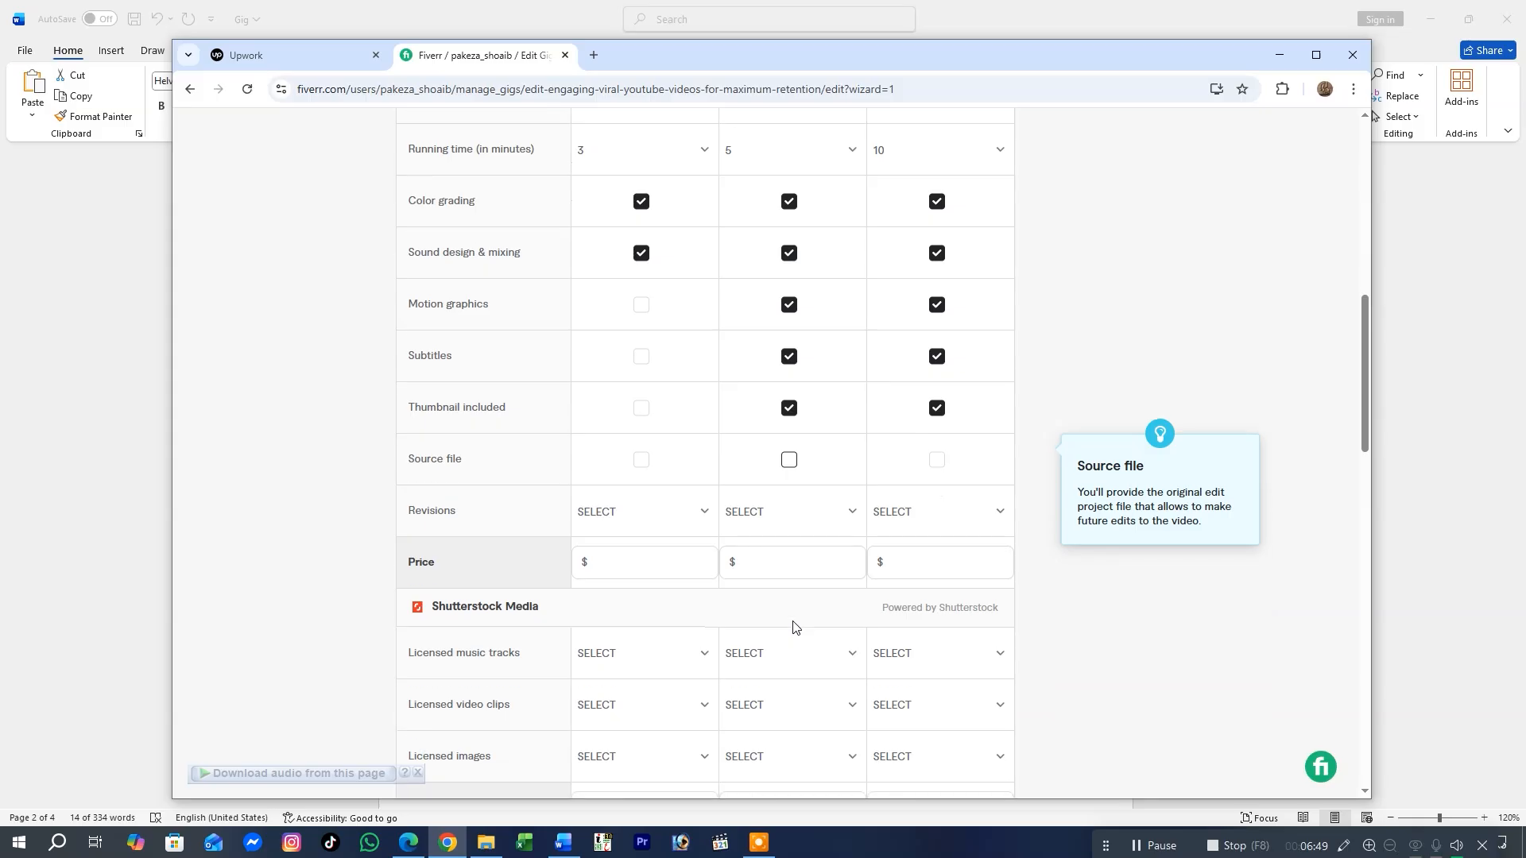
{"action": "left_click", "coordinate": [700, 502]}
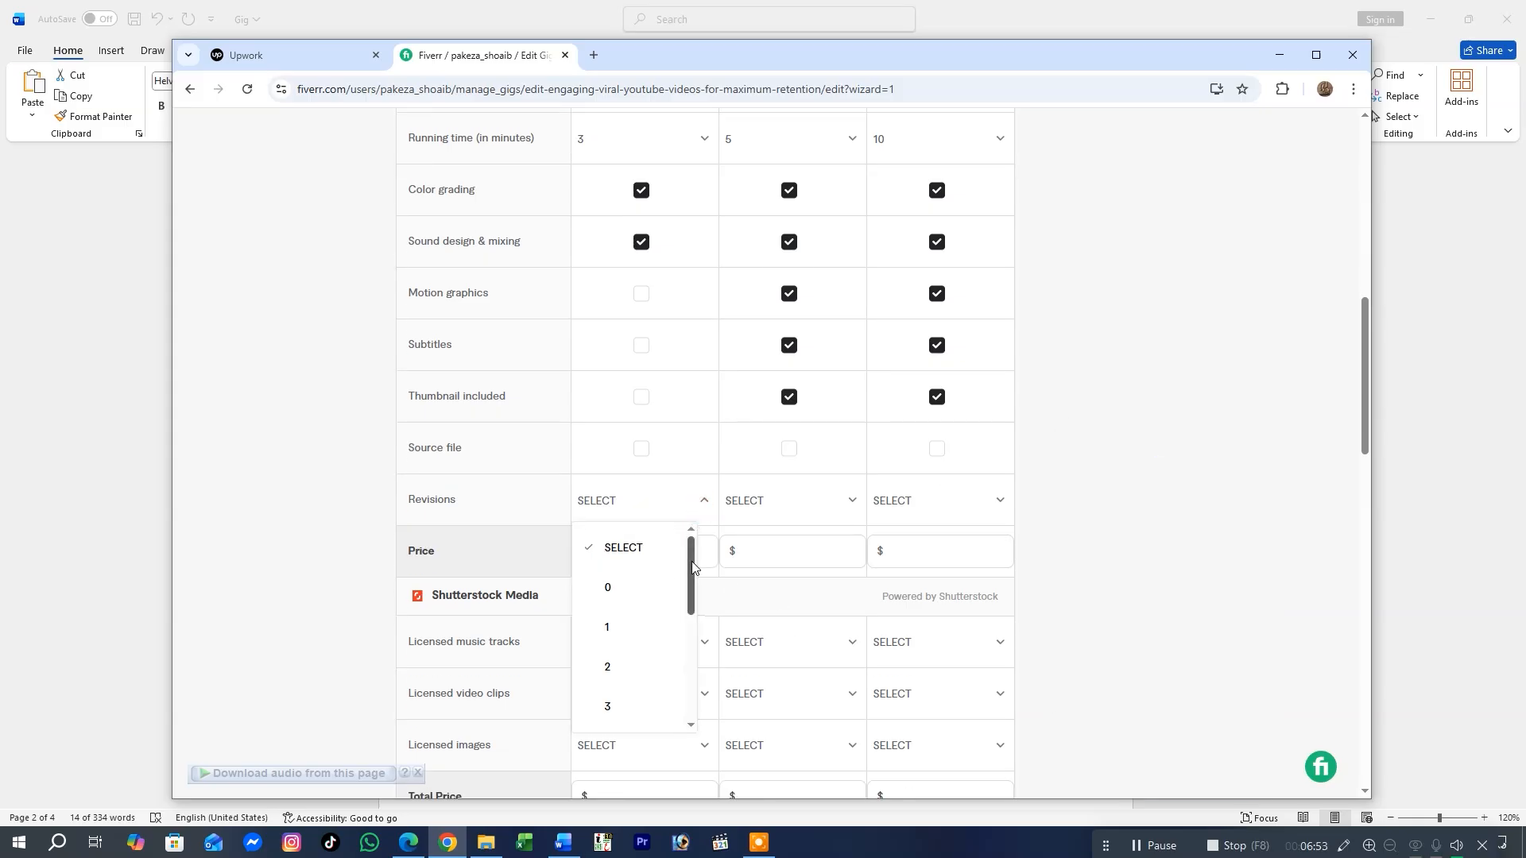
{"action": "left_click_drag", "start_coordinate": [693, 567], "coordinate": [724, 722]}
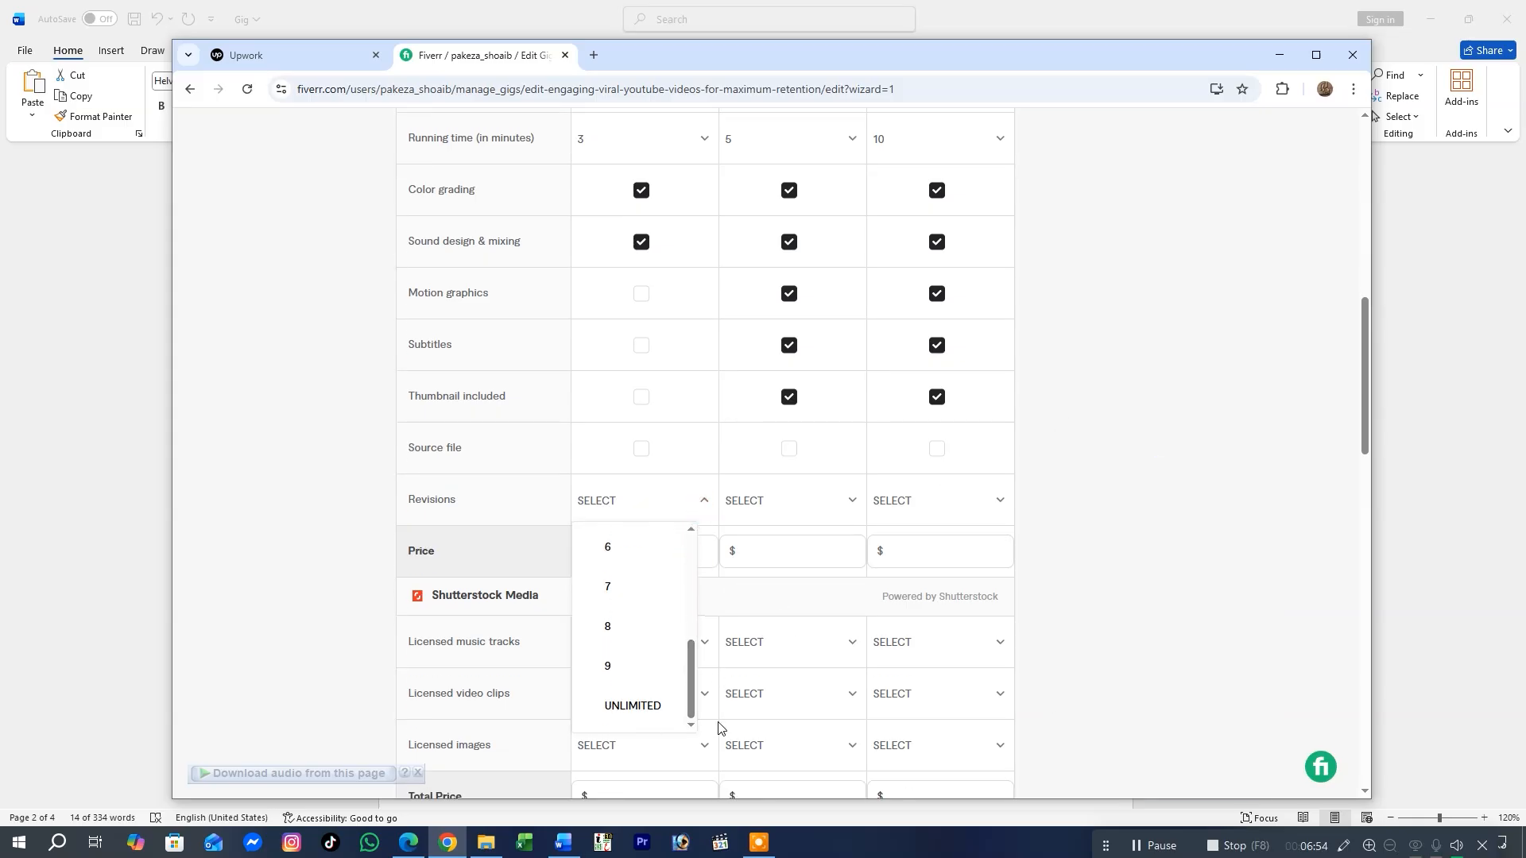
{"action": "left_click", "coordinate": [645, 702]}
{"action": "left_click", "coordinate": [759, 500]}
{"action": "left_click_drag", "start_coordinate": [835, 548], "coordinate": [841, 700]}
{"action": "left_click", "coordinate": [777, 705]}
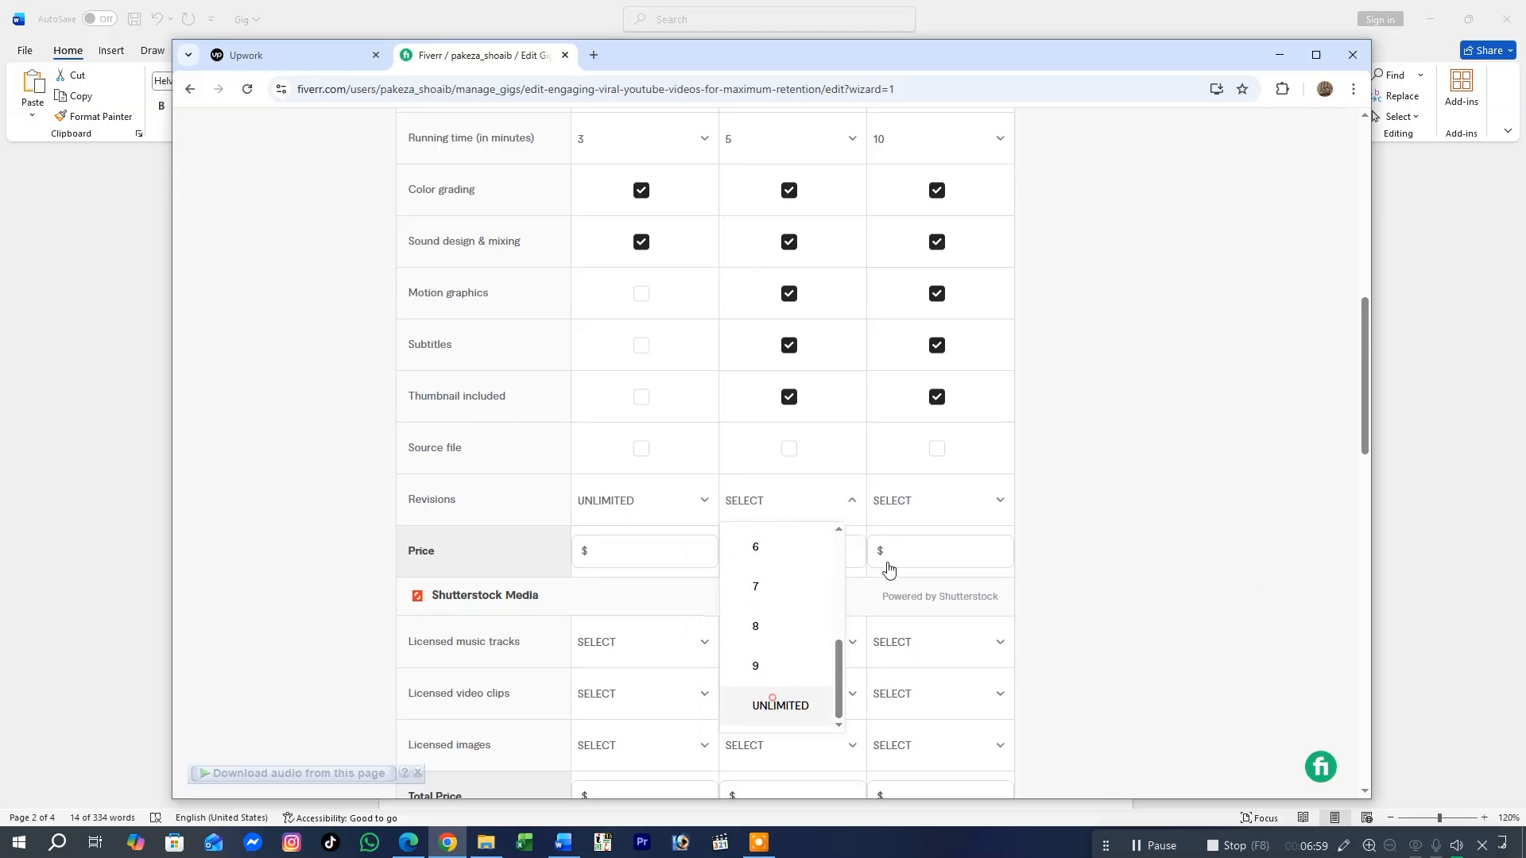
{"action": "left_click", "coordinate": [904, 543]}
{"action": "left_click", "coordinate": [911, 509]}
{"action": "left_click_drag", "start_coordinate": [986, 547], "coordinate": [1003, 666]}
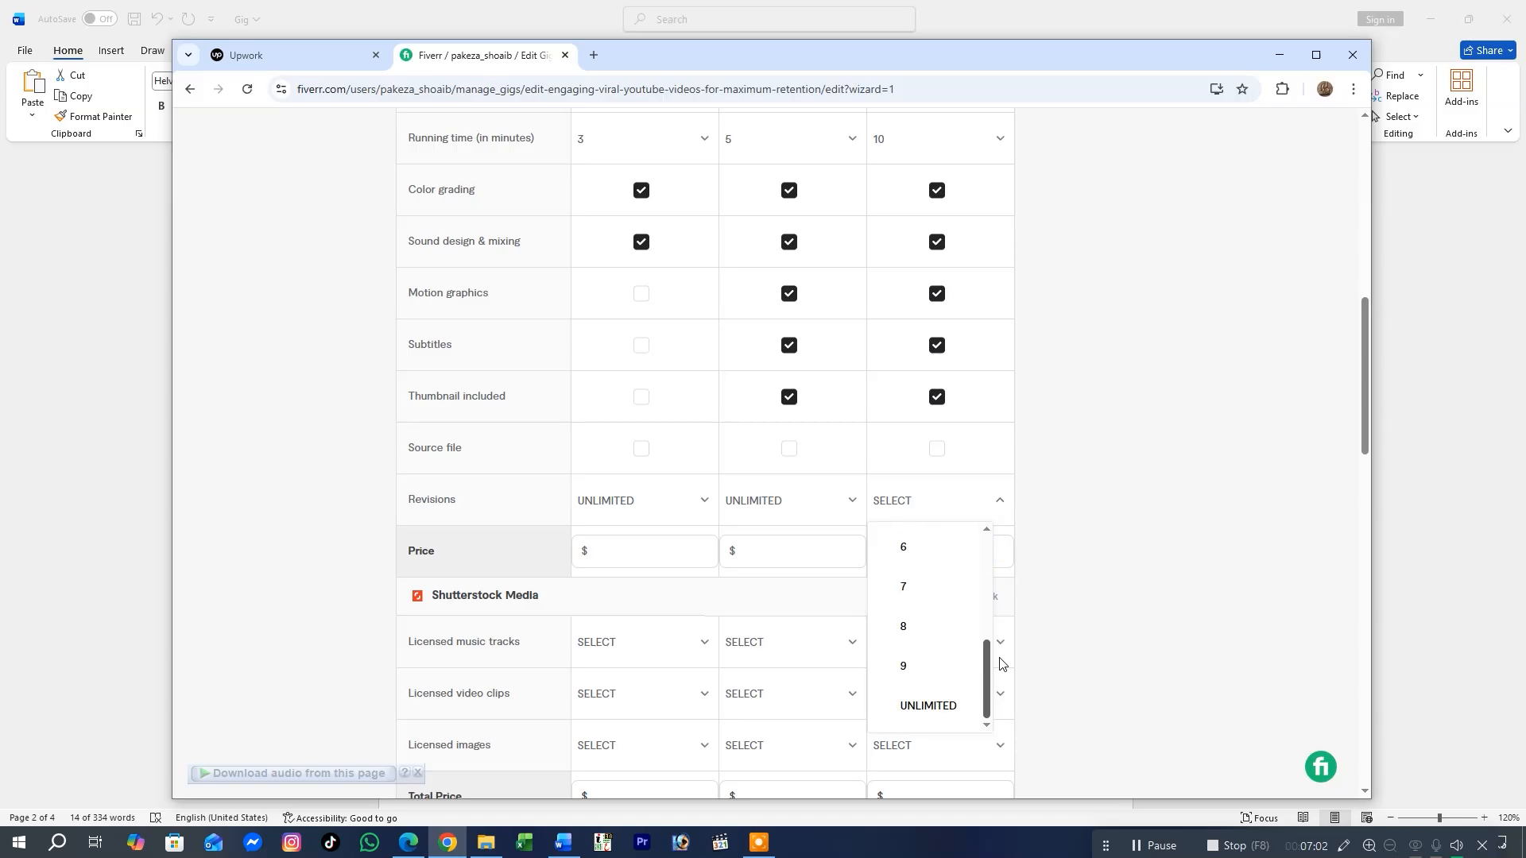
{"action": "left_click", "coordinate": [920, 705]}
Look up the package prices in the Word document and enter $10 for Basic, $25 for Standard and $50 for Premium on Fiverr
{"action": "left_click", "coordinate": [563, 843]}
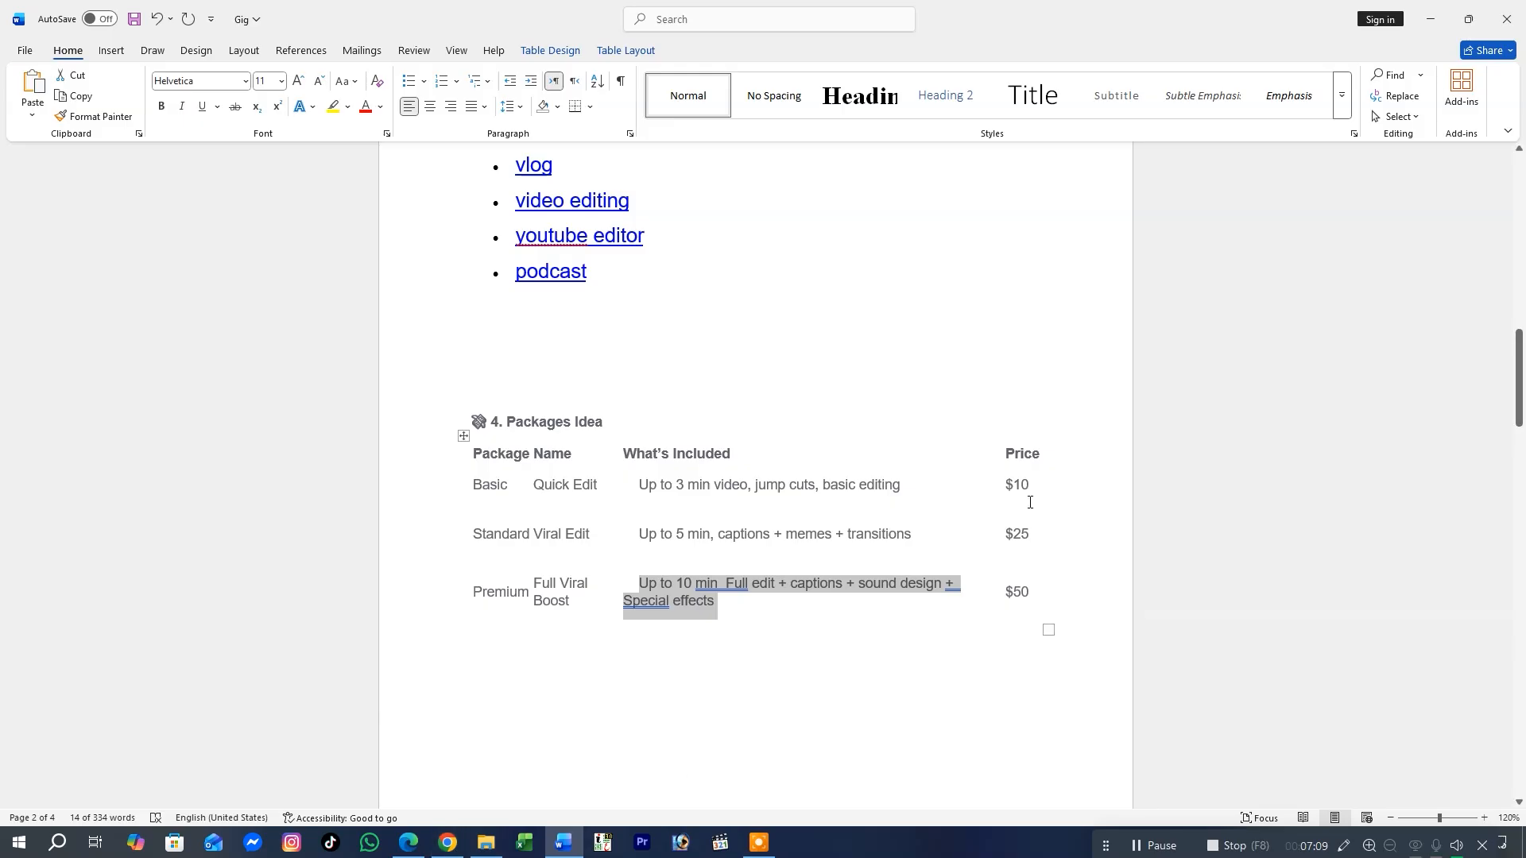
{"action": "left_click", "coordinate": [447, 843]}
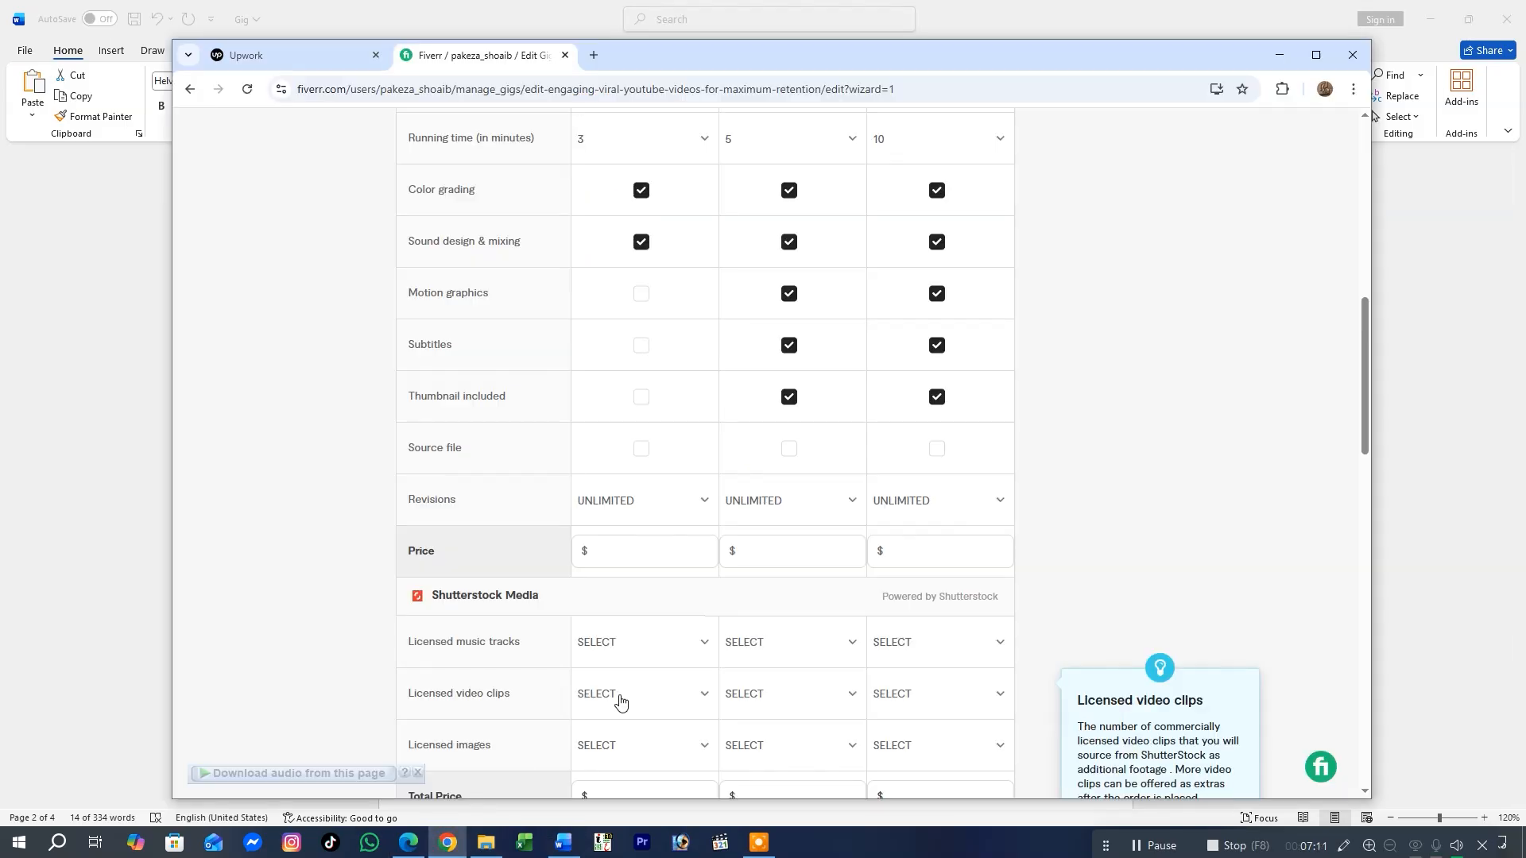
{"action": "left_click", "coordinate": [613, 549]}
{"action": "type", "text": "10"}
{"action": "left_click", "coordinate": [757, 549]}
{"action": "left_click", "coordinate": [920, 549]}
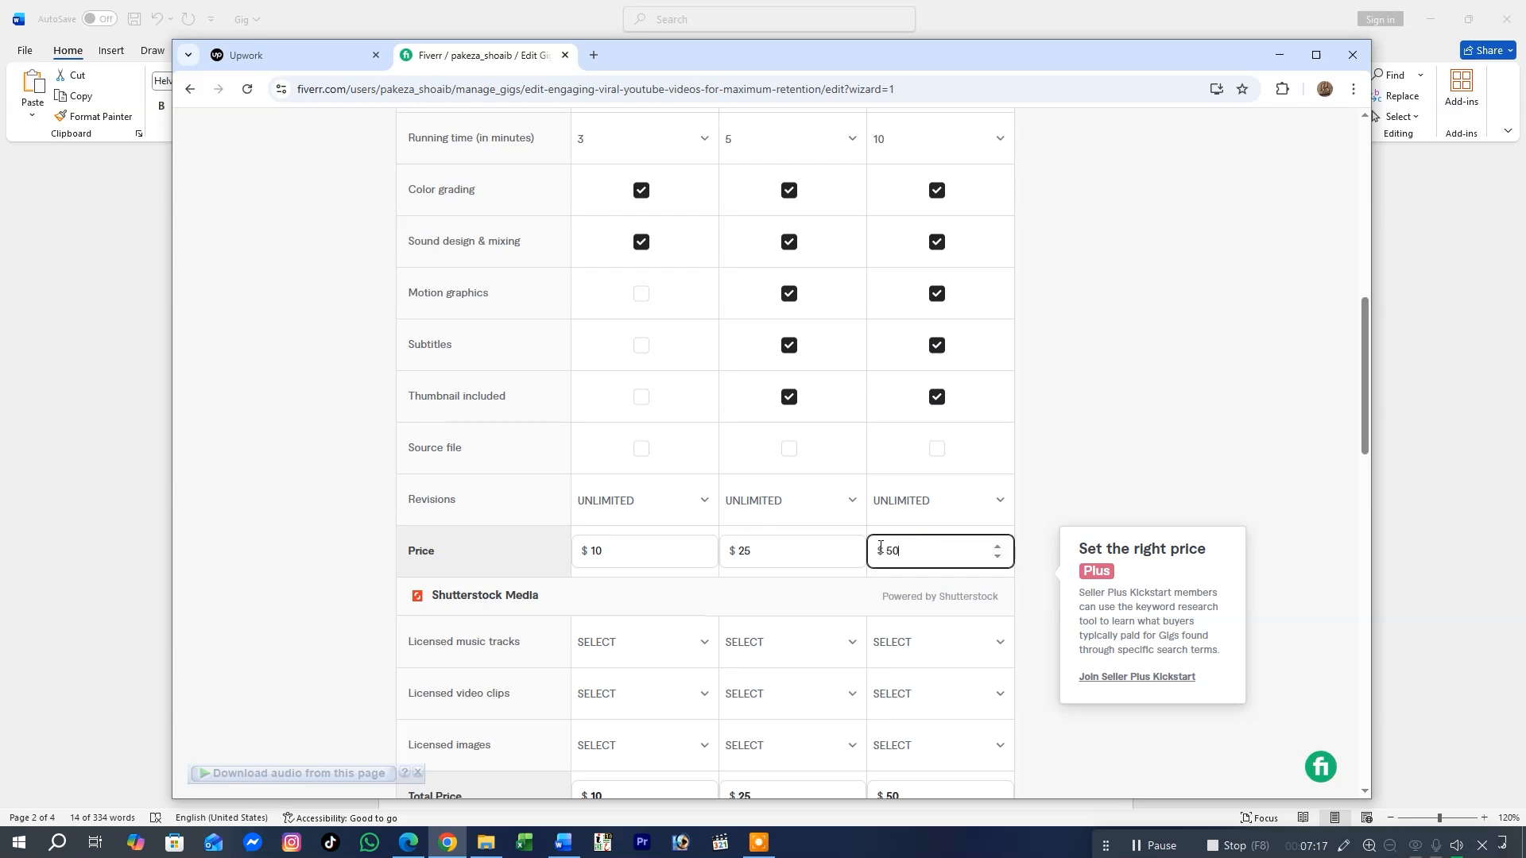
Offer extra fast delivery on the Premium package only, in 1 day for an extra $20
{"action": "scroll", "coordinate": [379, 569], "scroll_direction": "down", "scroll_amount": 3}
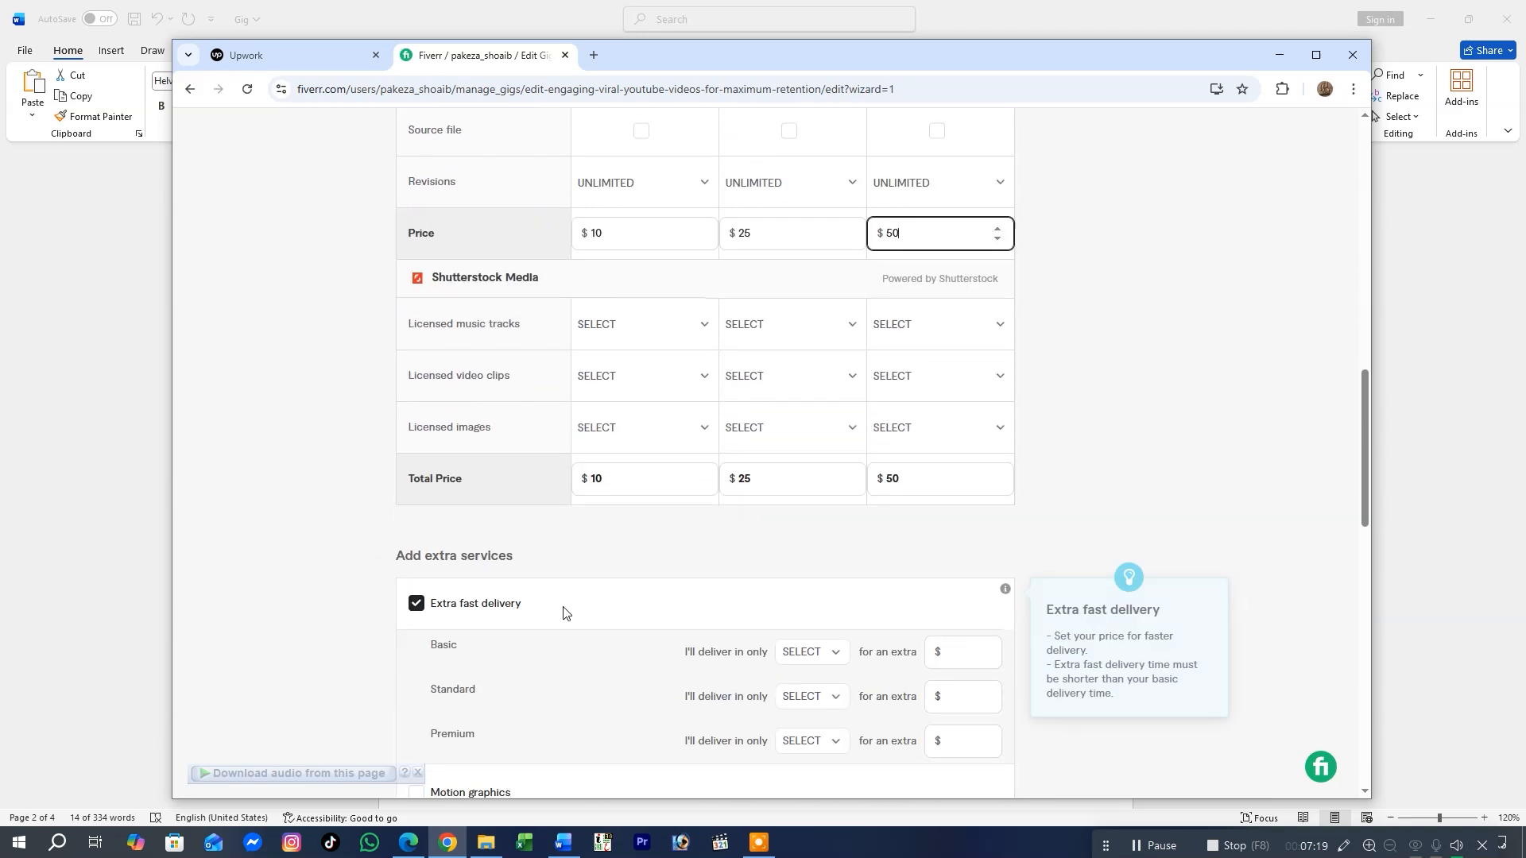
{"action": "scroll", "coordinate": [535, 609], "scroll_direction": "down", "scroll_amount": 2}
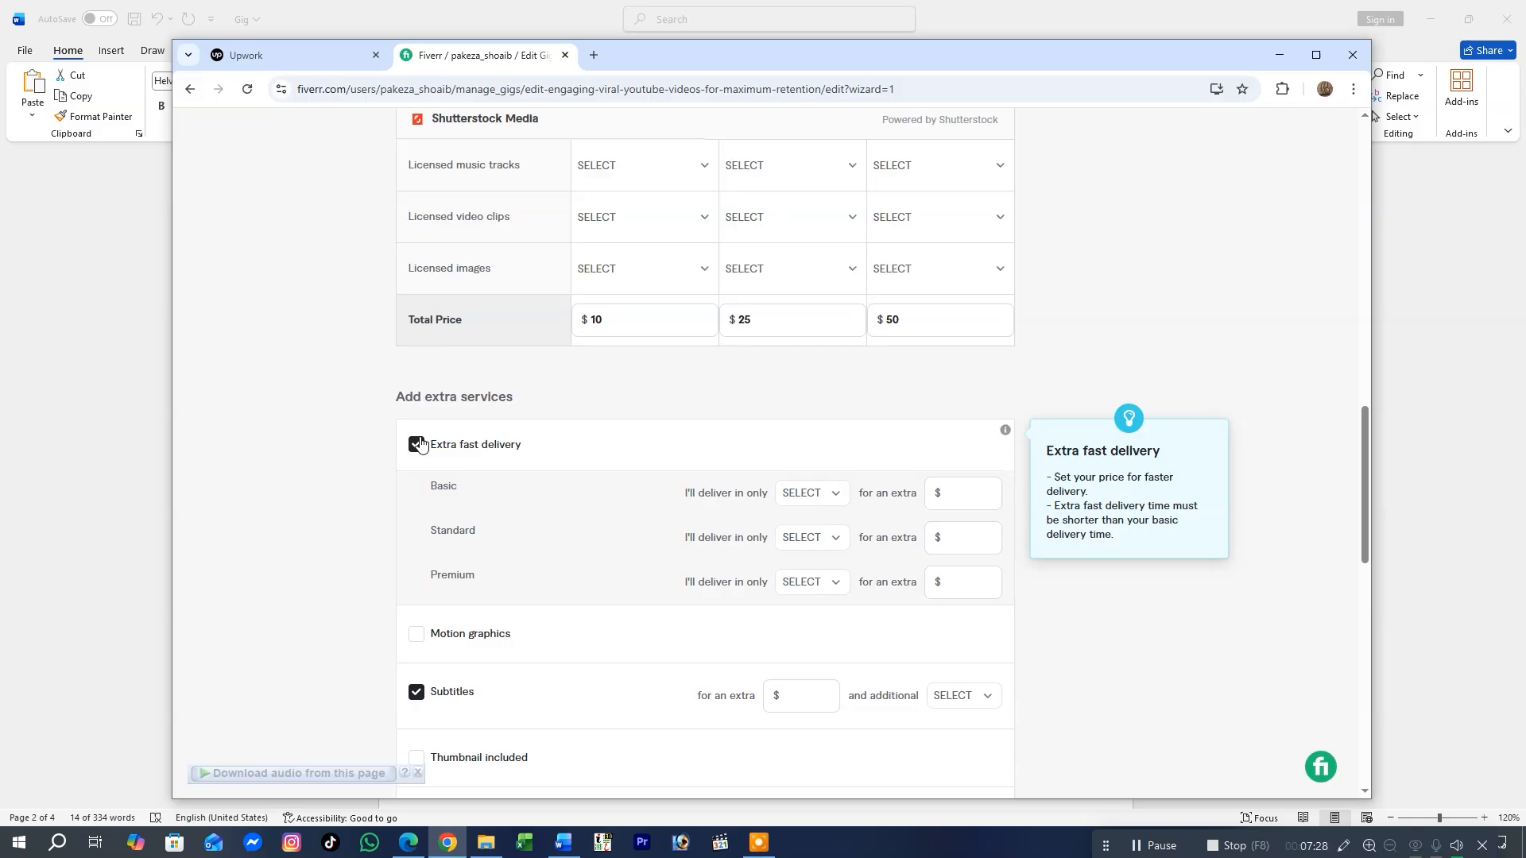
{"action": "left_click", "coordinate": [620, 445]}
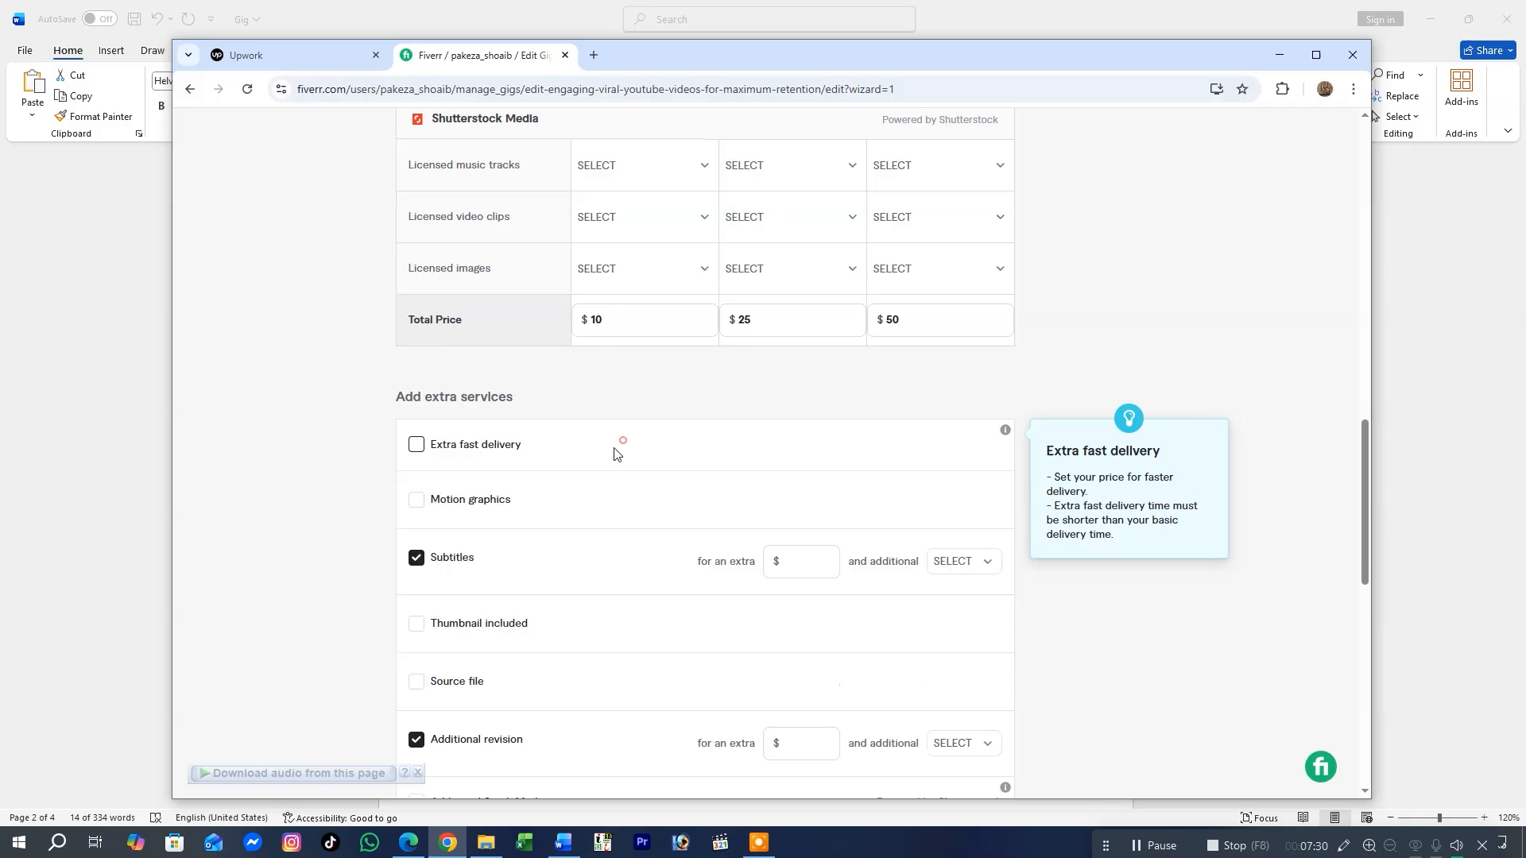
{"action": "left_click", "coordinate": [417, 442]}
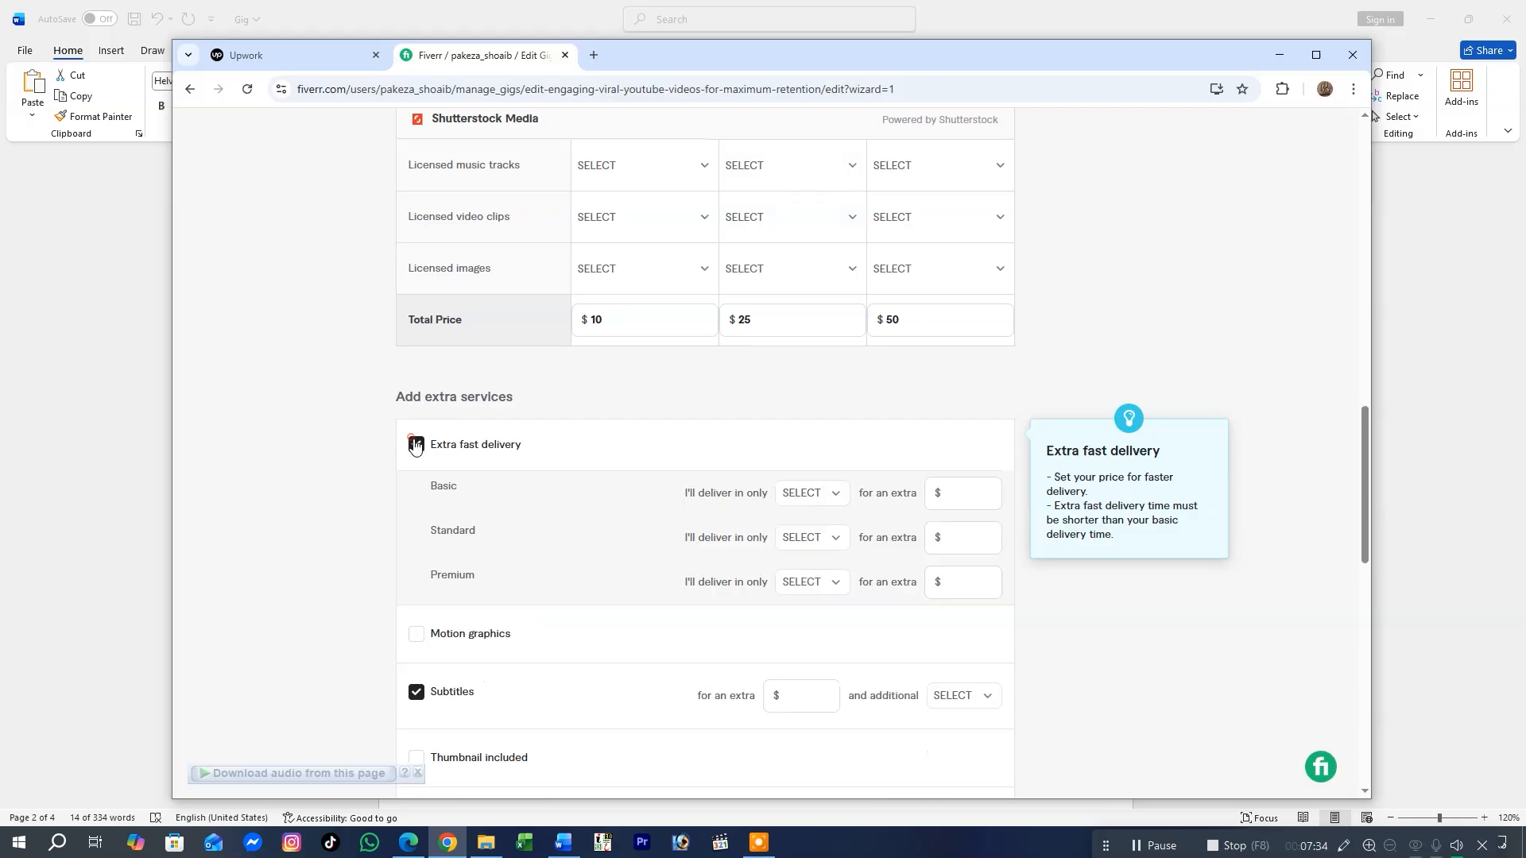
{"action": "left_click", "coordinate": [816, 586]}
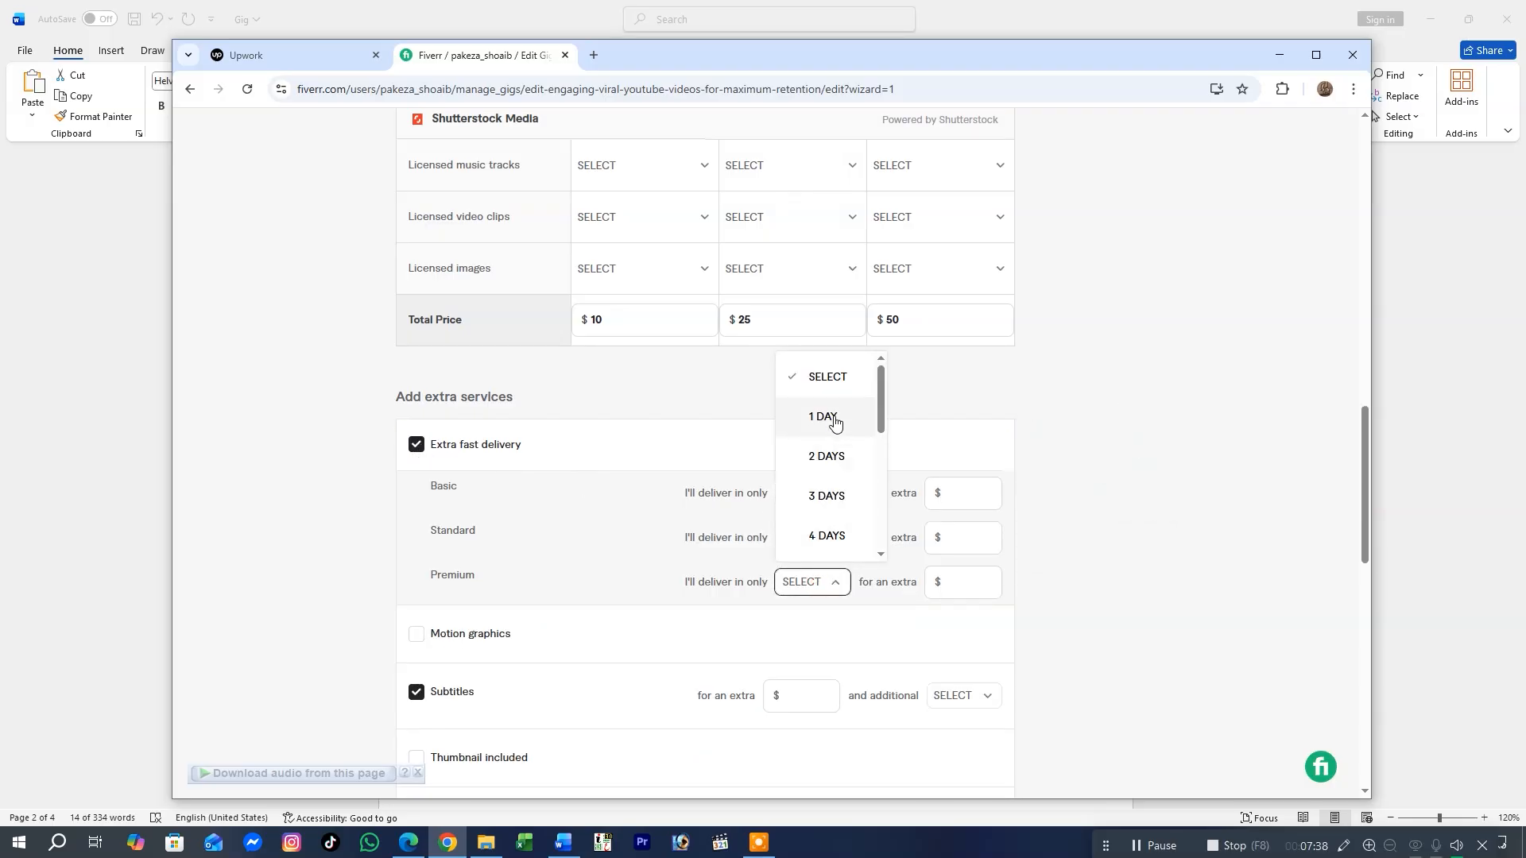
{"action": "left_click", "coordinate": [959, 584]}
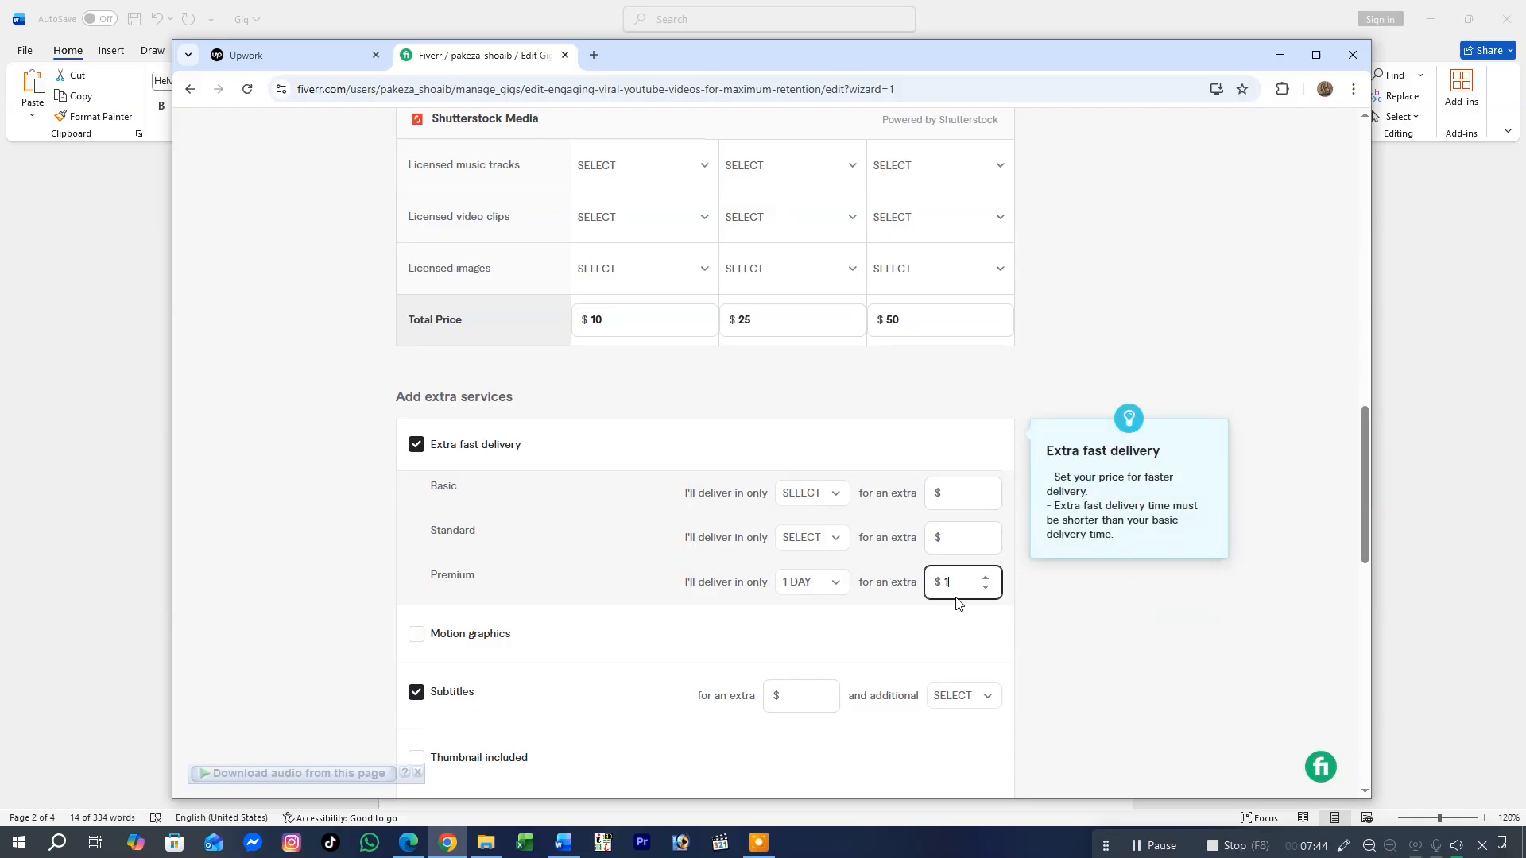
{"action": "left_click", "coordinate": [885, 617]}
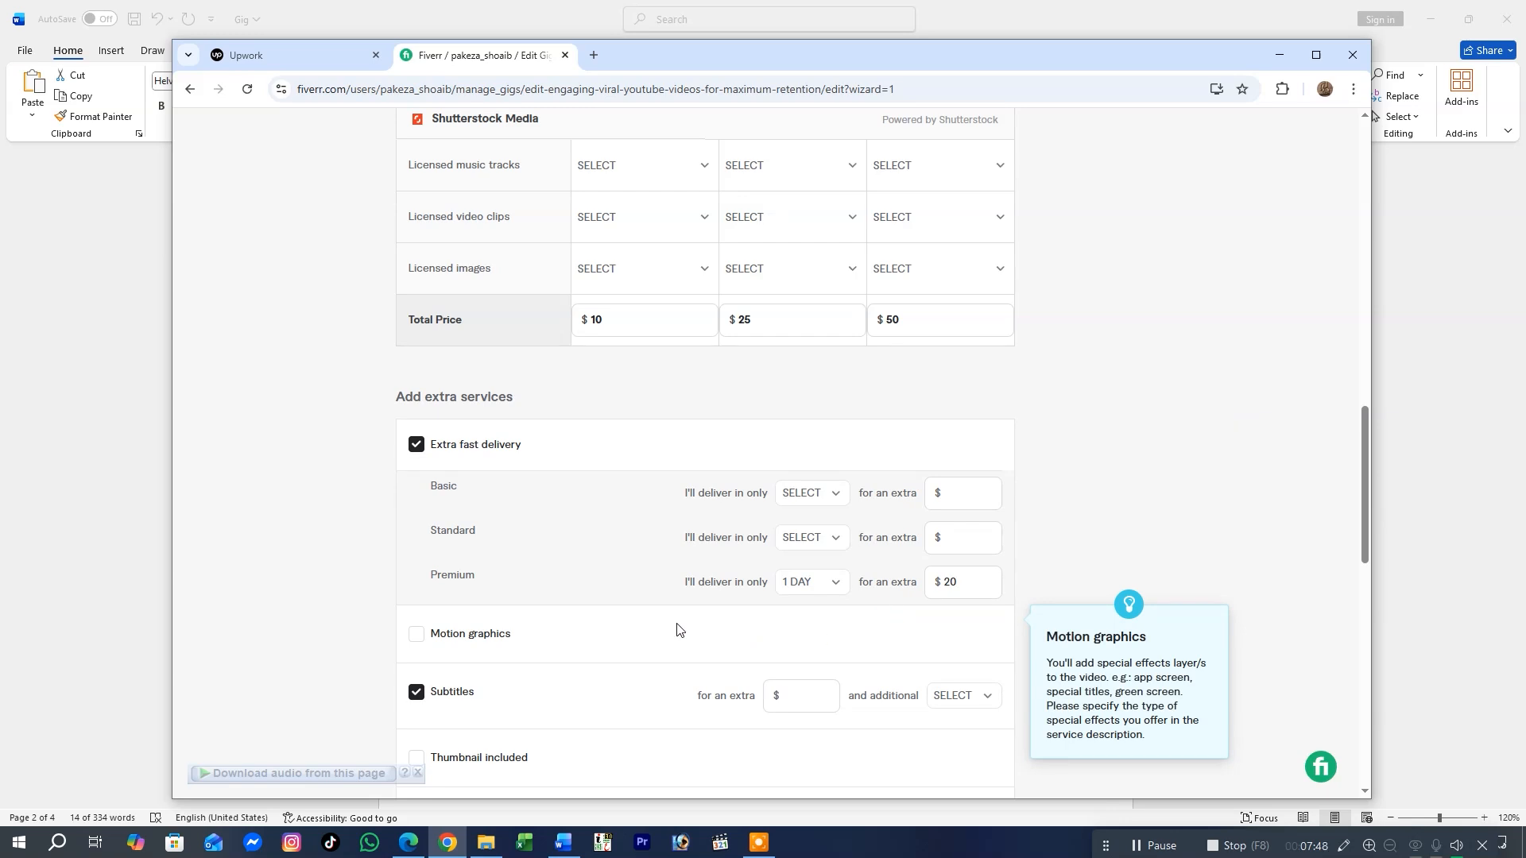
Turn off the Subtitles and Additional revision extras, and save the pricing to continue to Description & FAQ
{"action": "scroll", "coordinate": [677, 629], "scroll_direction": "down", "scroll_amount": 3}
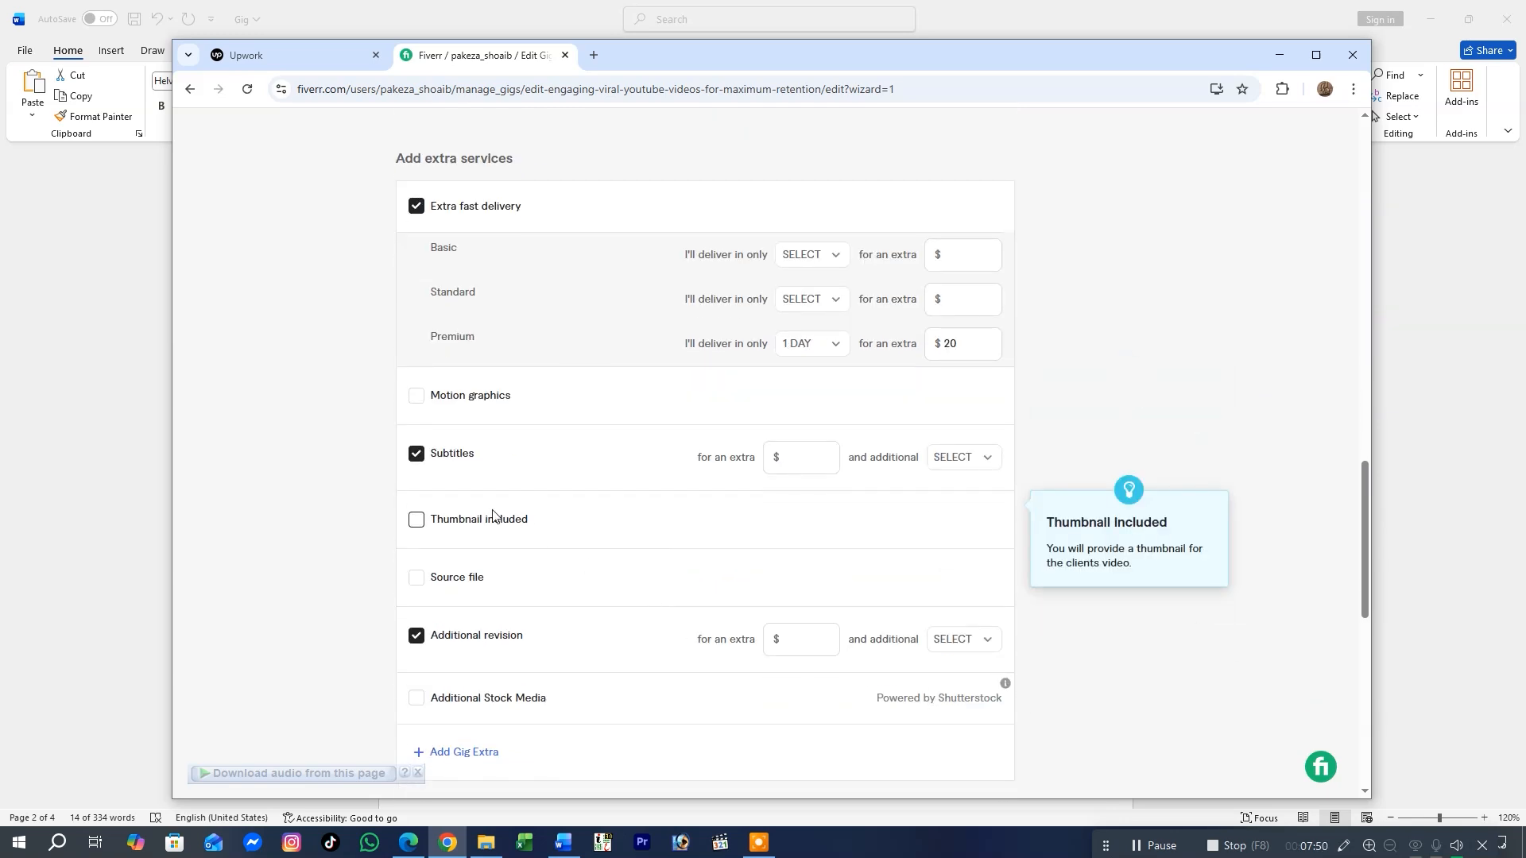
{"action": "left_click", "coordinate": [417, 456]}
{"action": "left_click", "coordinate": [412, 633]}
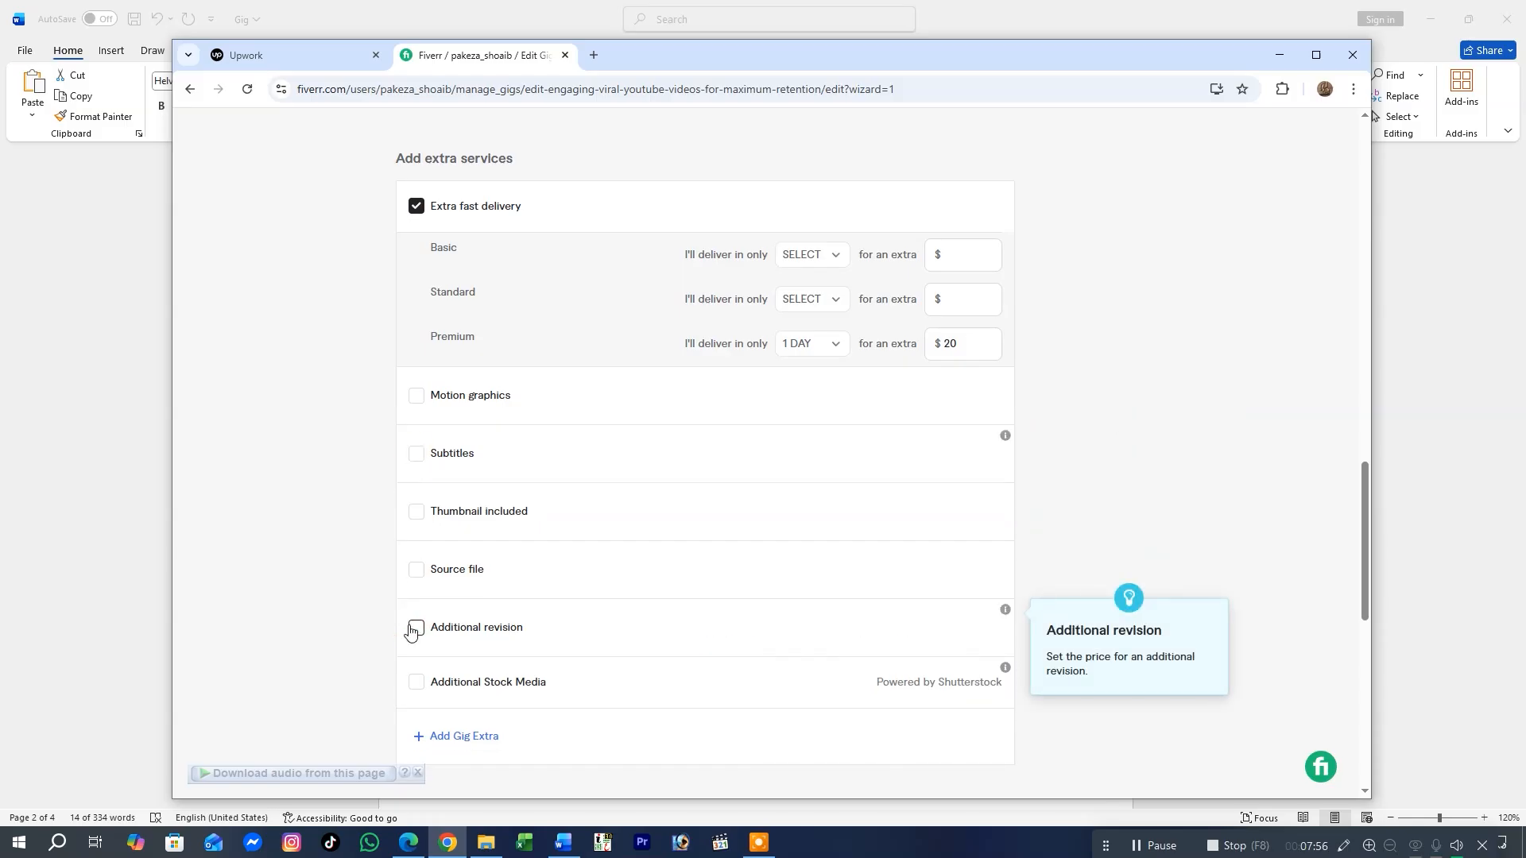
{"action": "scroll", "coordinate": [410, 631], "scroll_direction": "down", "scroll_amount": 3}
{"action": "left_click", "coordinate": [989, 582]}
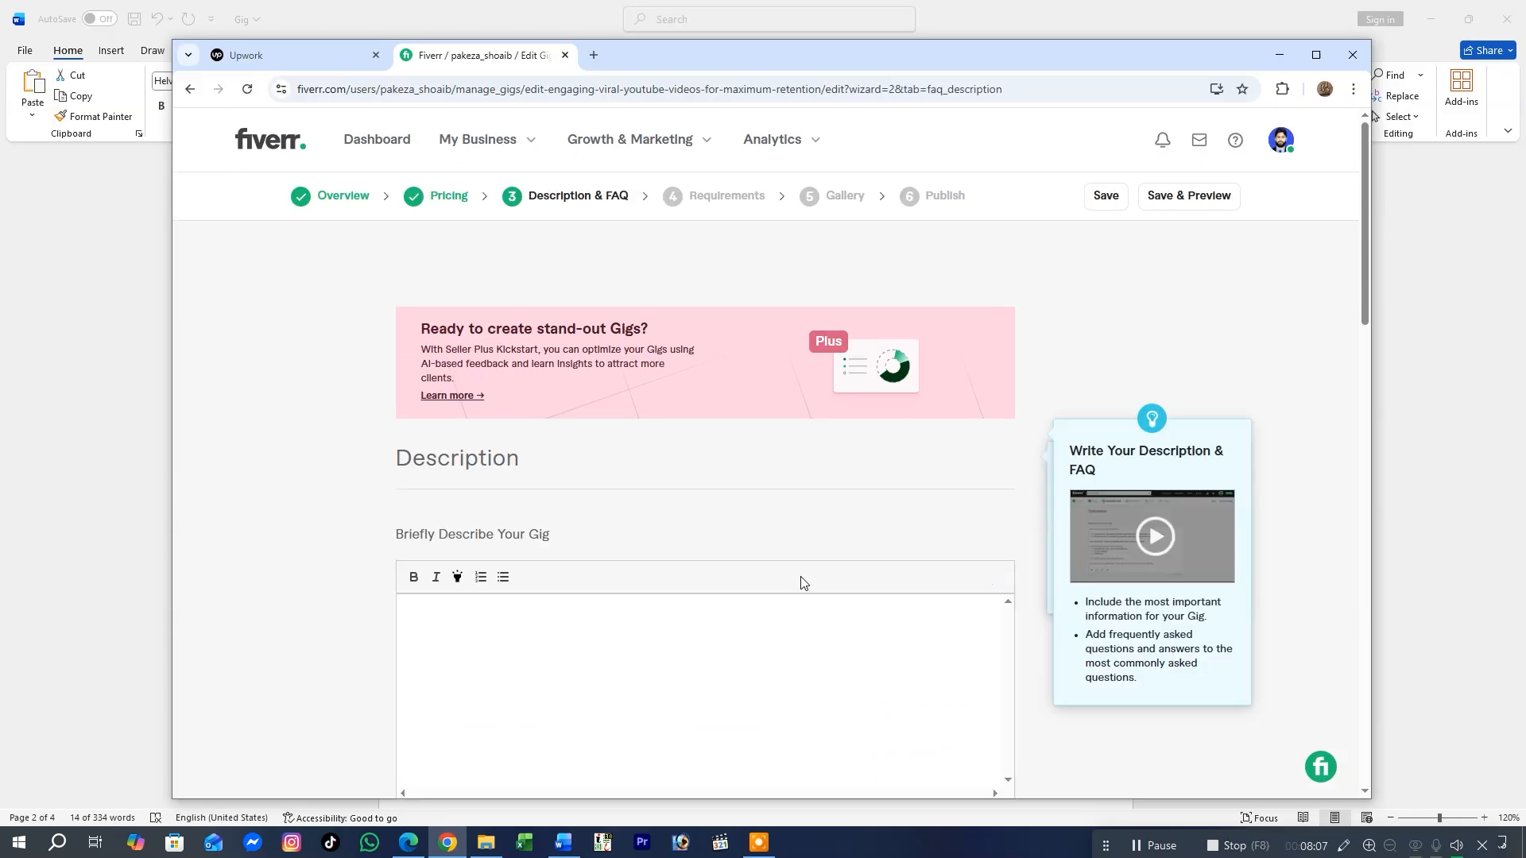
Copy the full gig description from the Word document, from "Want to turn" to "place your order now!", into the Fiverr description
{"action": "left_click", "coordinate": [563, 842]}
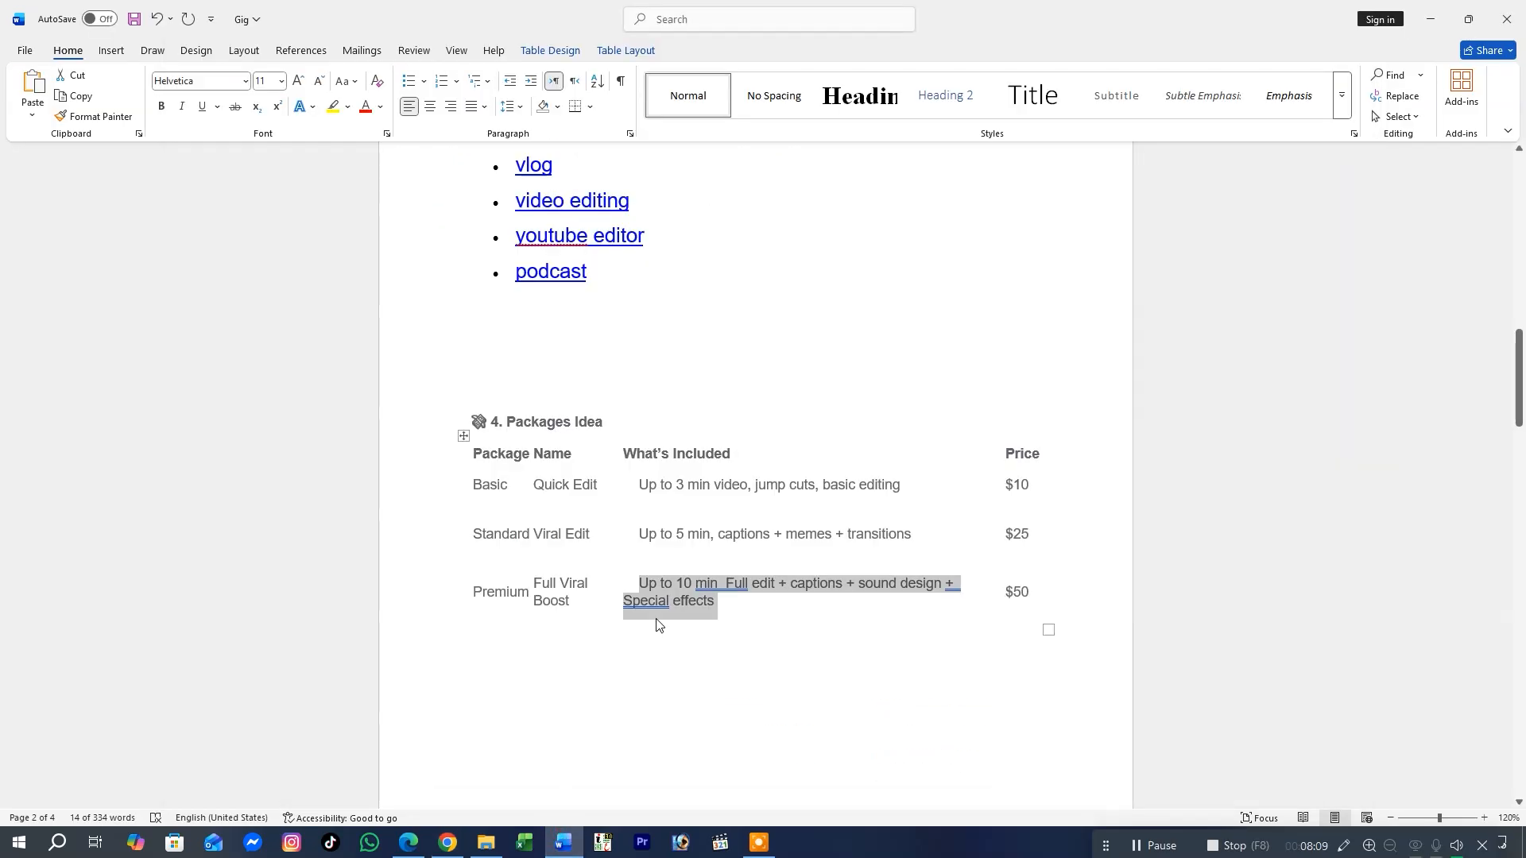
{"action": "scroll", "coordinate": [682, 497], "scroll_direction": "up", "scroll_amount": 12}
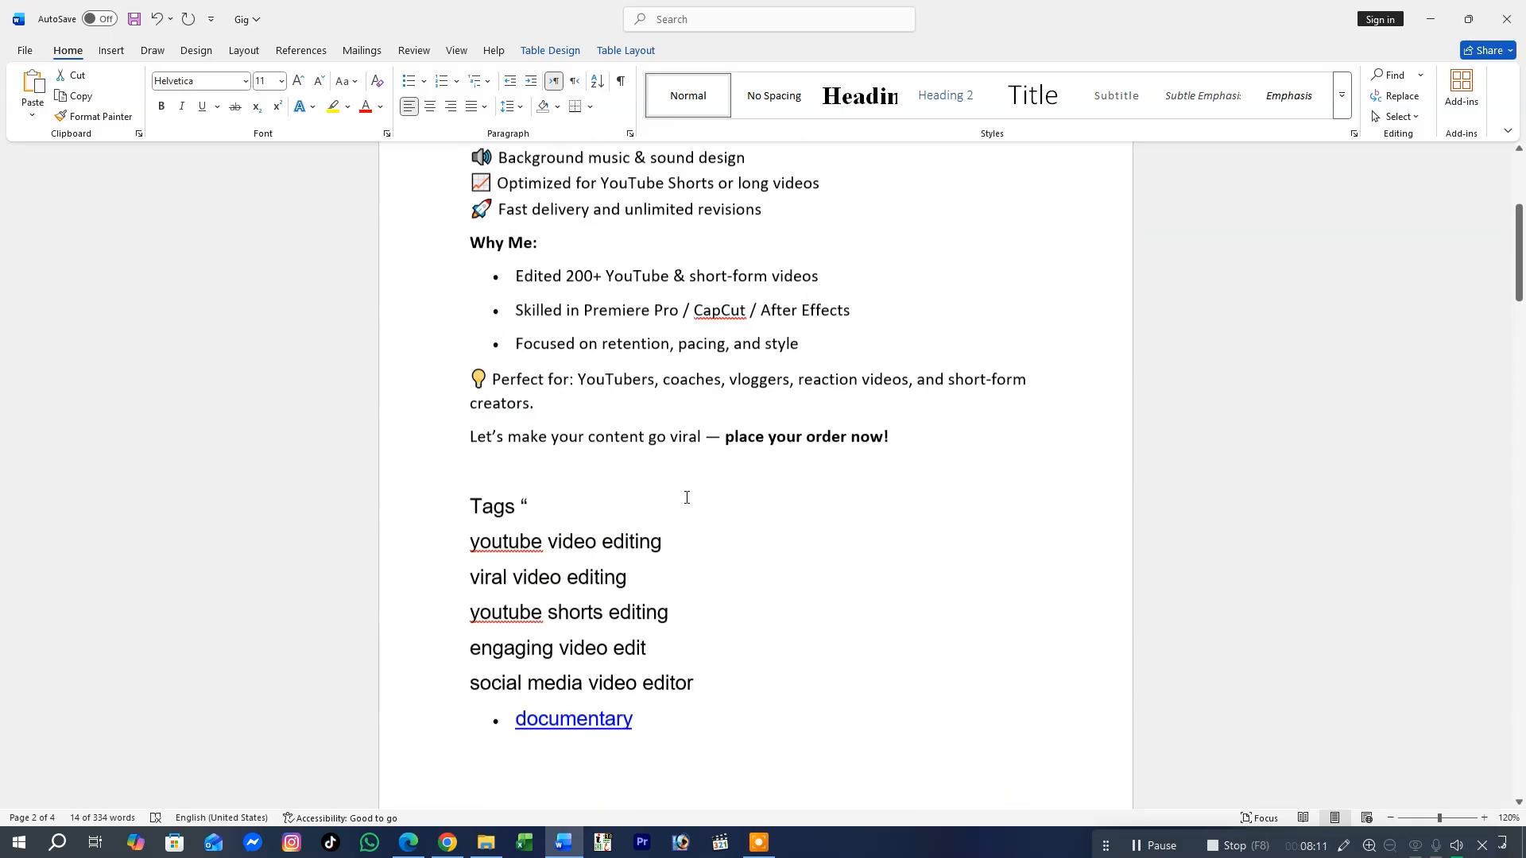
{"action": "left_click_drag", "start_coordinate": [899, 499], "coordinate": [433, 291]}
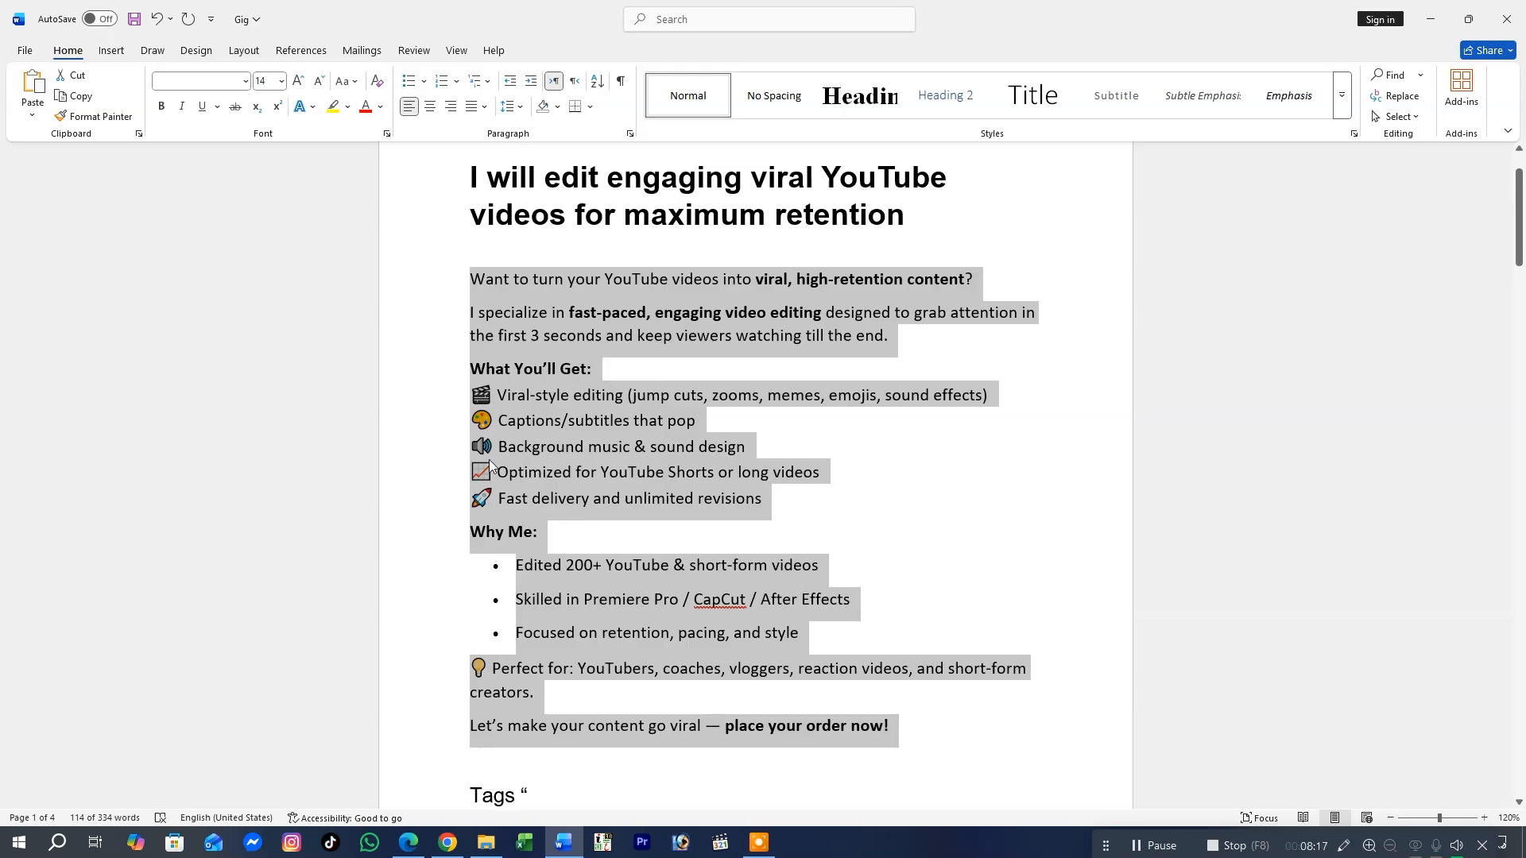
{"action": "left_click", "coordinate": [448, 842]}
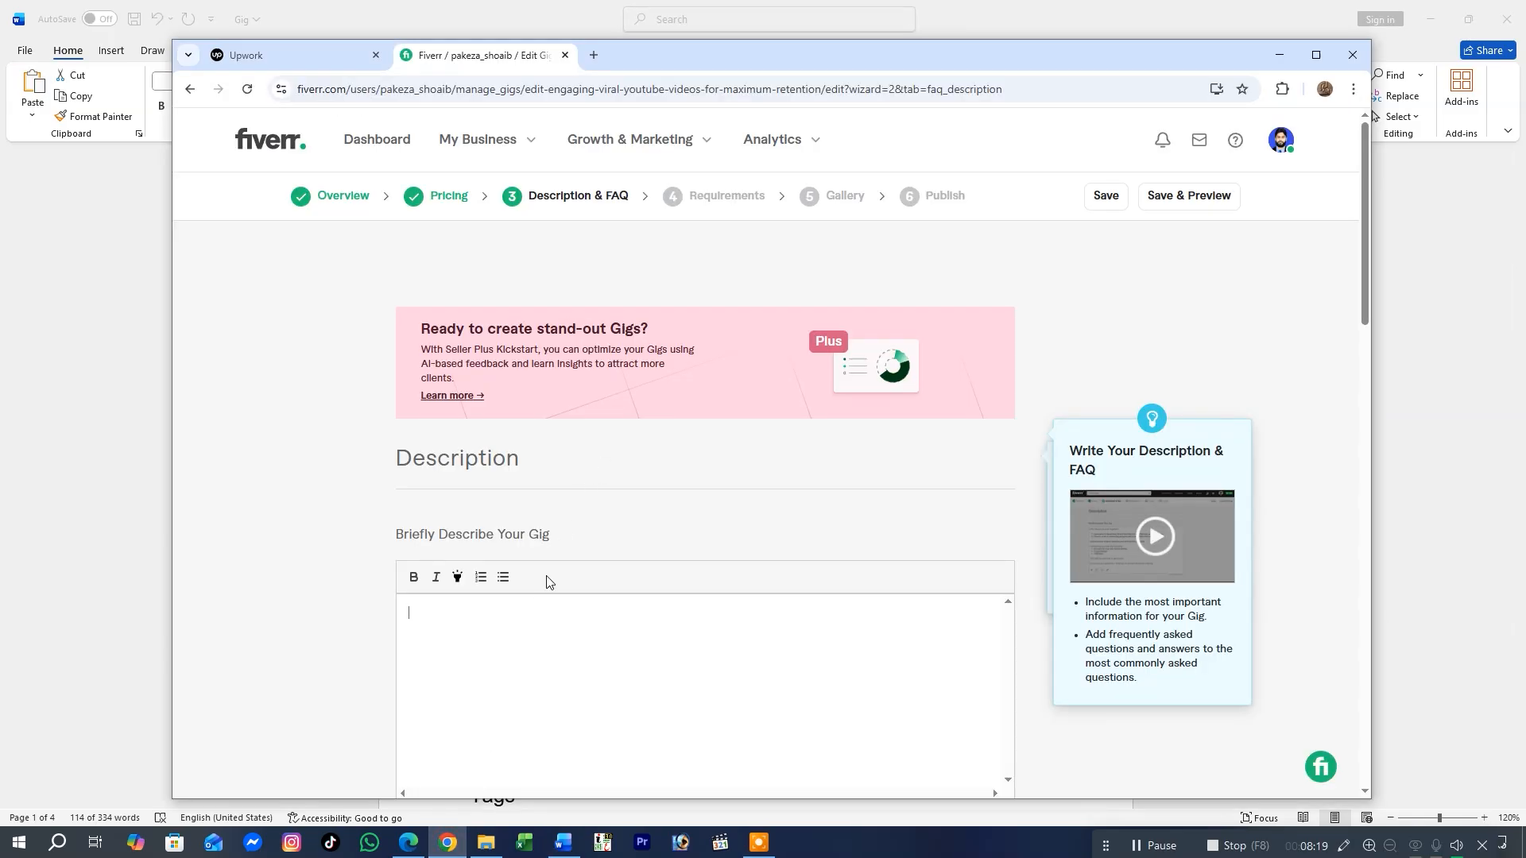
{"action": "key", "text": "ctrl+v"}
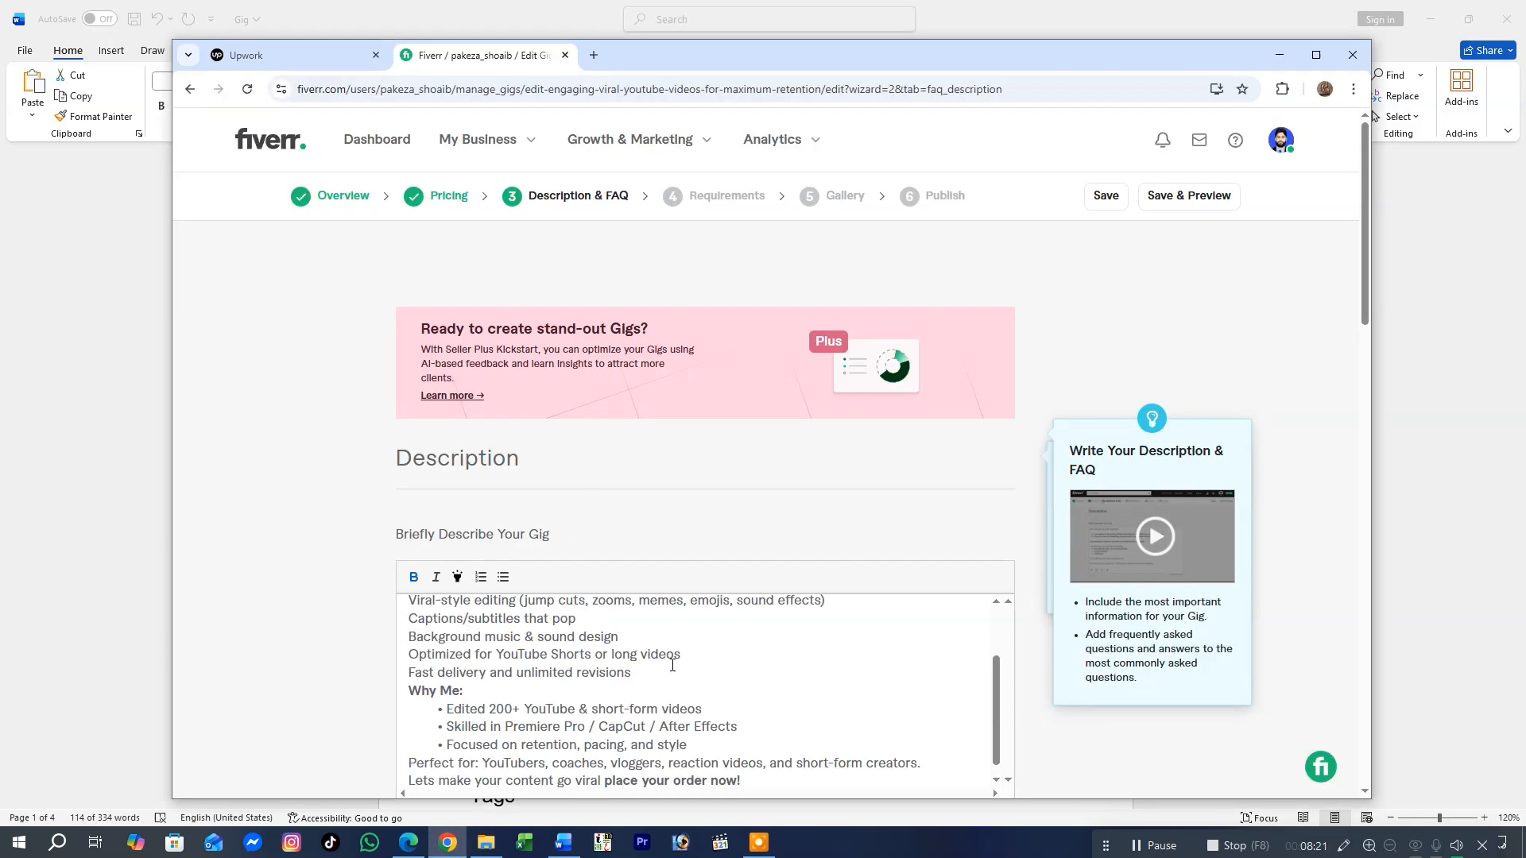
Look over the milestone and FAQ sections, and save the description without any FAQ to continue to Requirements
{"action": "scroll", "coordinate": [672, 665], "scroll_direction": "down", "scroll_amount": 8}
{"action": "scroll", "coordinate": [783, 676], "scroll_direction": "down", "scroll_amount": 5}
{"action": "scroll", "coordinate": [784, 664], "scroll_direction": "up", "scroll_amount": 4}
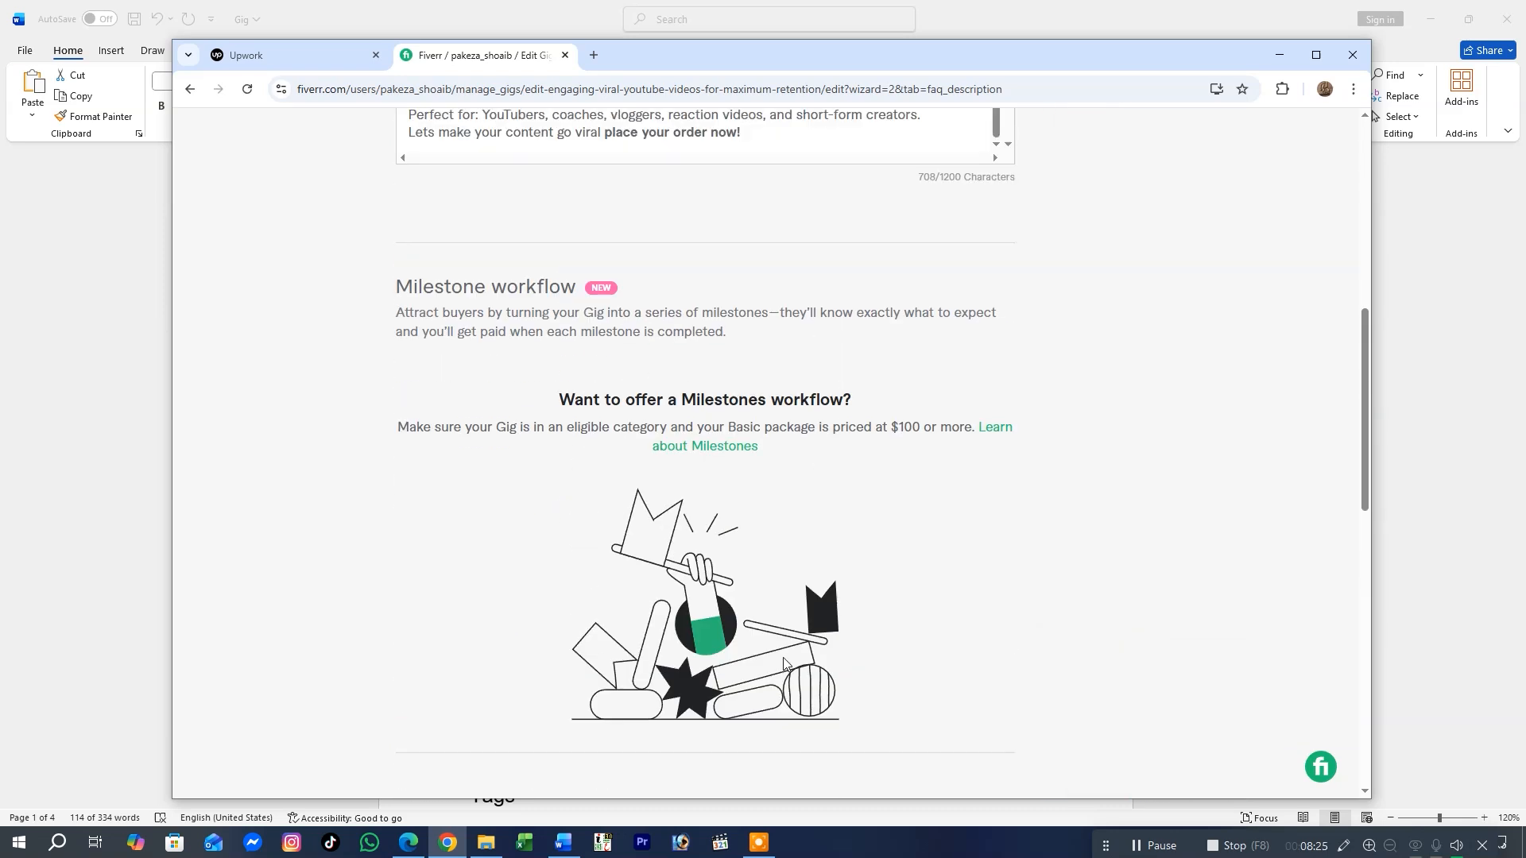
{"action": "scroll", "coordinate": [786, 664], "scroll_direction": "down", "scroll_amount": 2}
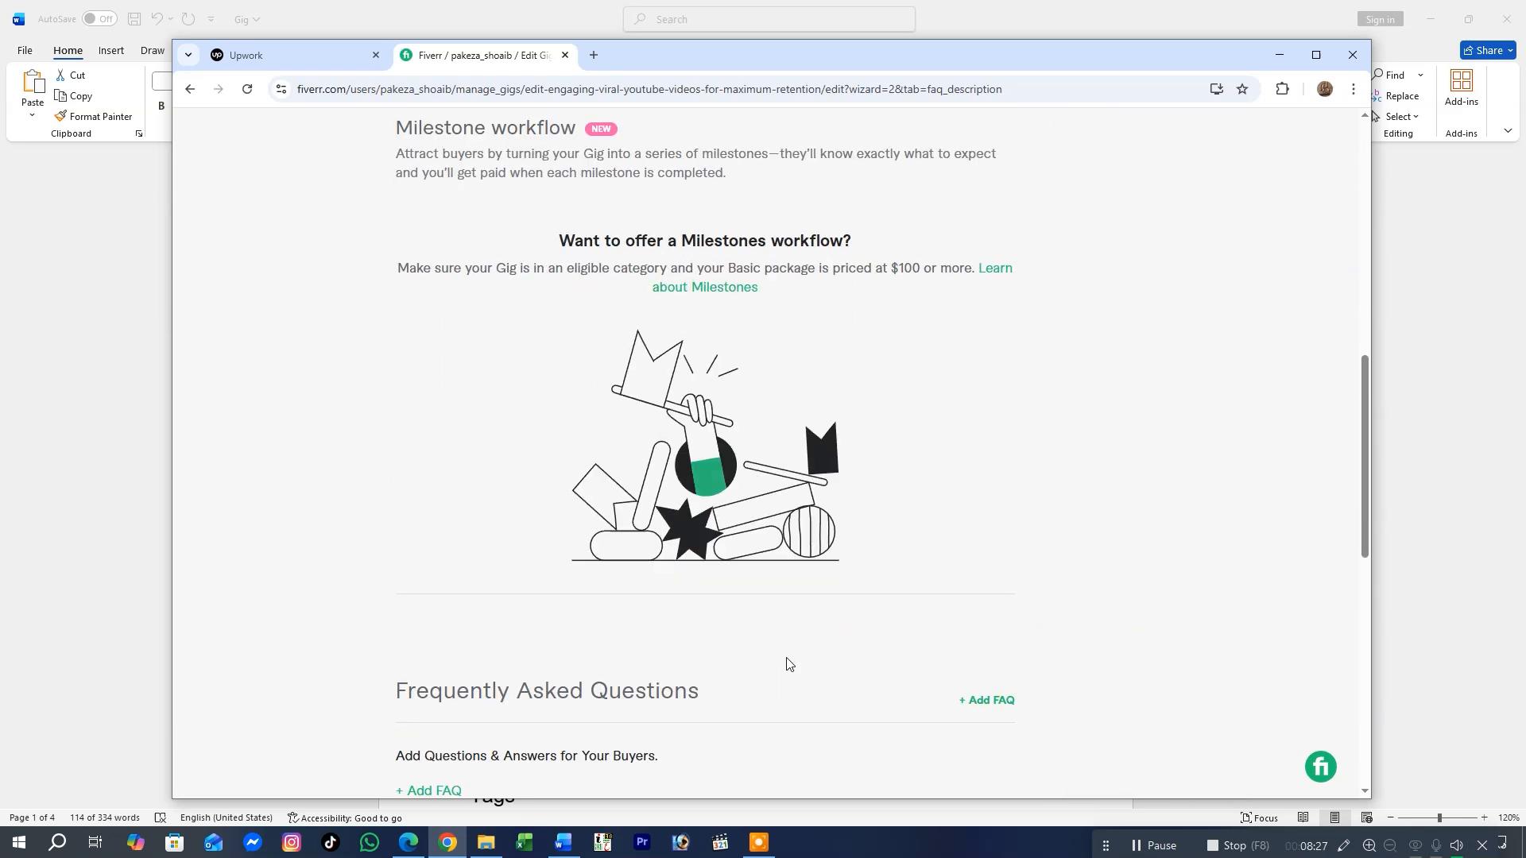
{"action": "scroll", "coordinate": [787, 663], "scroll_direction": "down", "scroll_amount": 3}
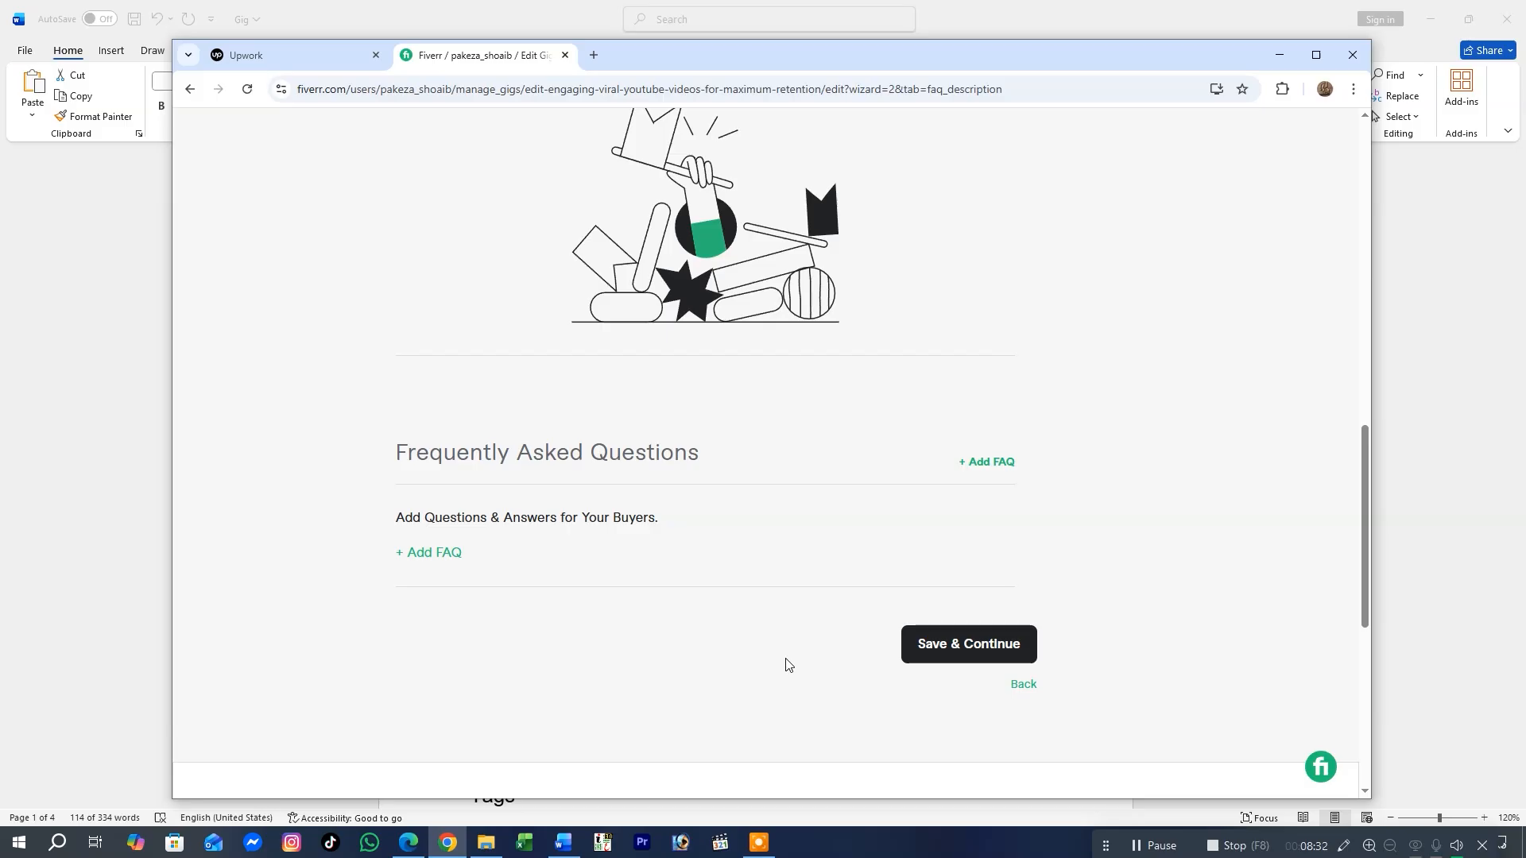
{"action": "left_click", "coordinate": [927, 650]}
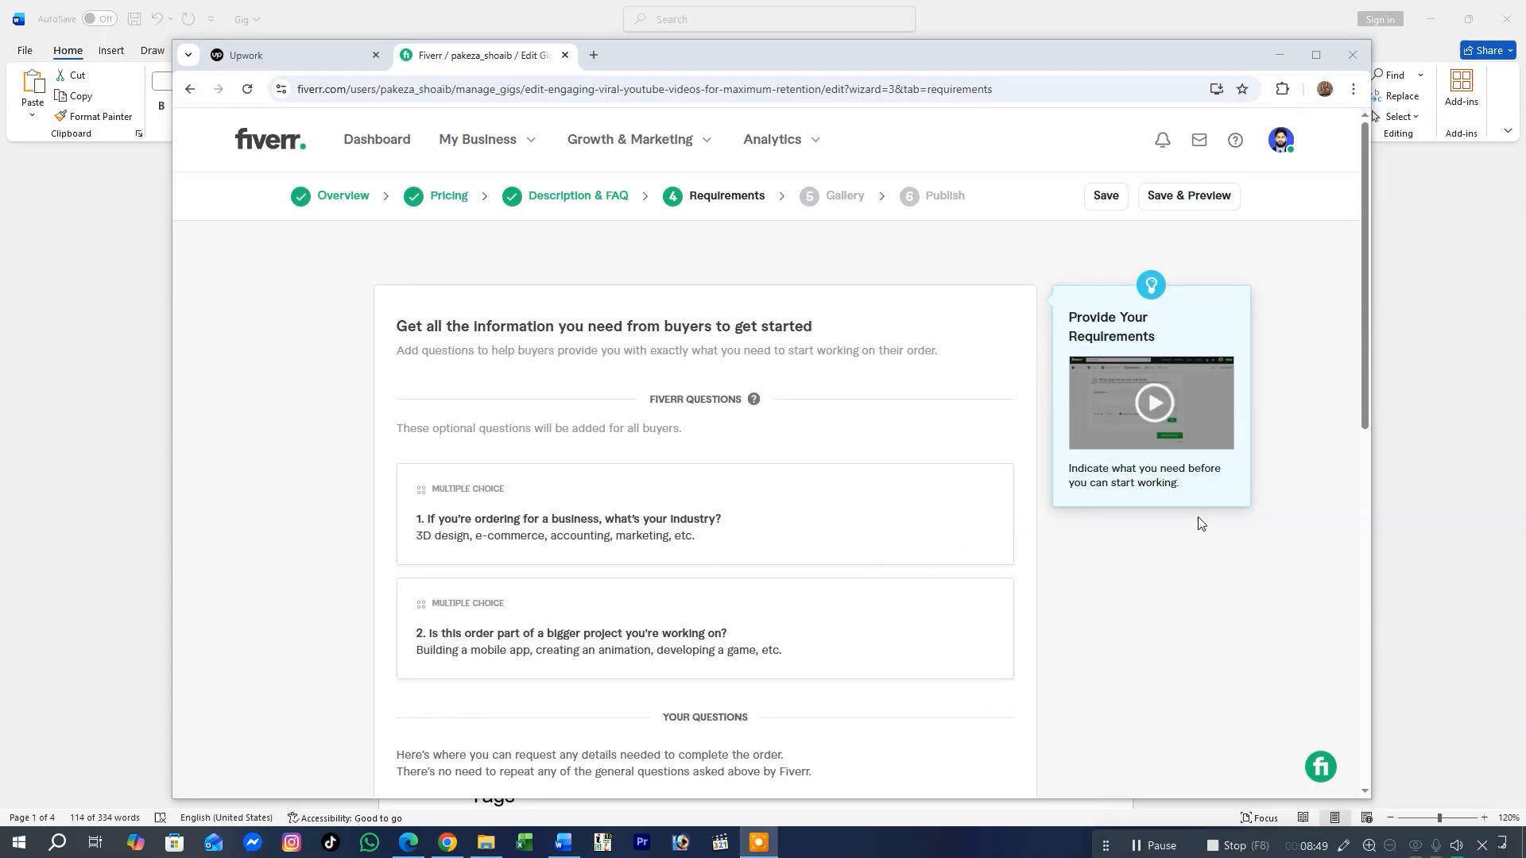
Add the required free-text question "Contact me before placing an Order" and save the requirements to continue to the gallery
{"action": "scroll", "coordinate": [866, 507], "scroll_direction": "down", "scroll_amount": 3}
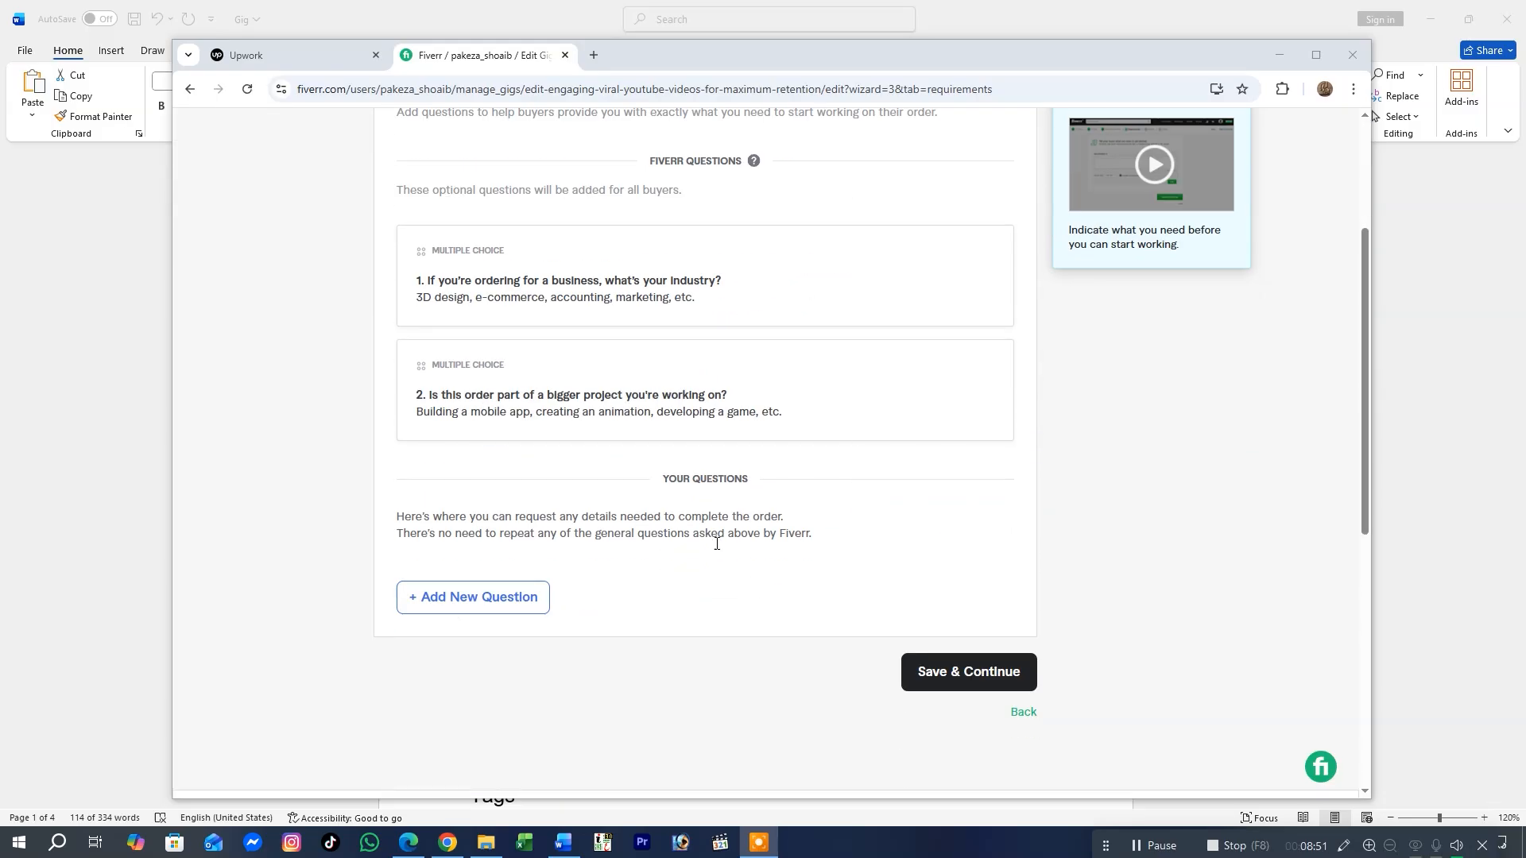
{"action": "left_click", "coordinate": [515, 595]}
{"action": "left_click", "coordinate": [569, 644]}
{"action": "type", "text": "Contact me before placing an"}
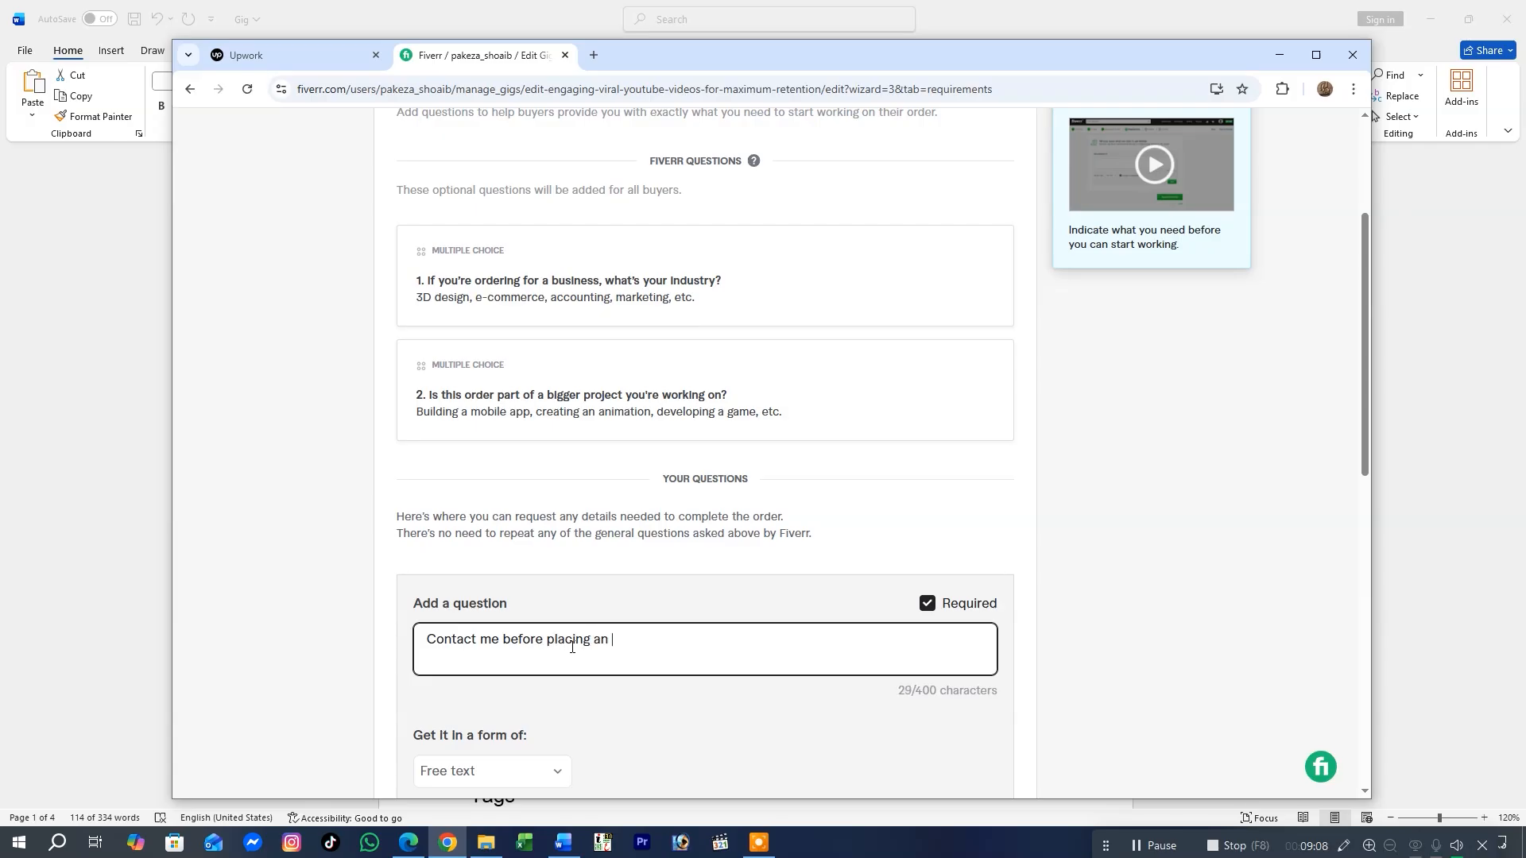
{"action": "type", "text": "er"}
{"action": "scroll", "coordinate": [794, 651], "scroll_direction": "down", "scroll_amount": 5}
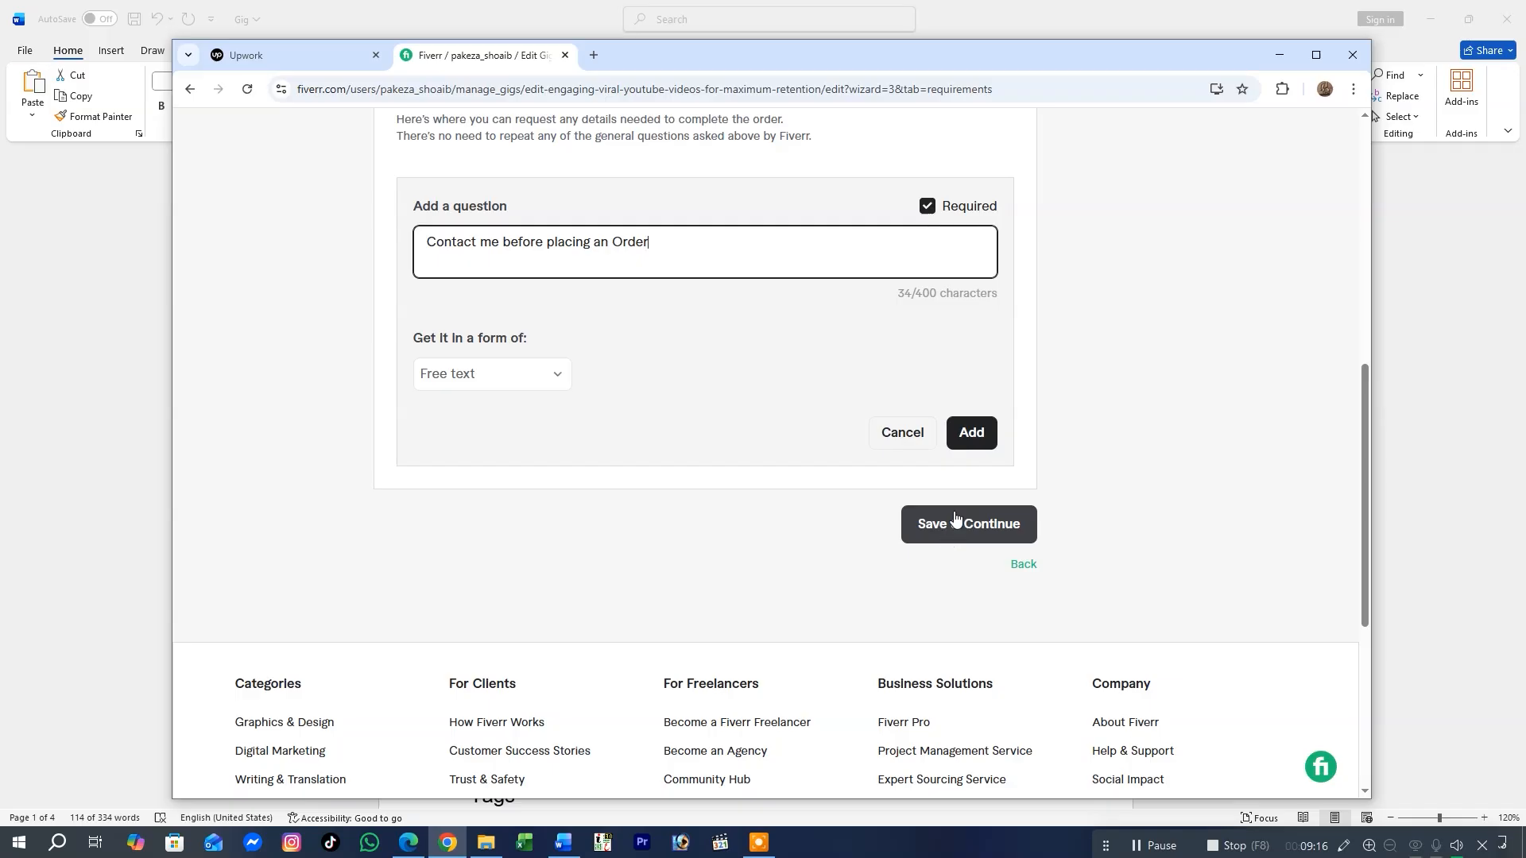
{"action": "left_click", "coordinate": [974, 450]}
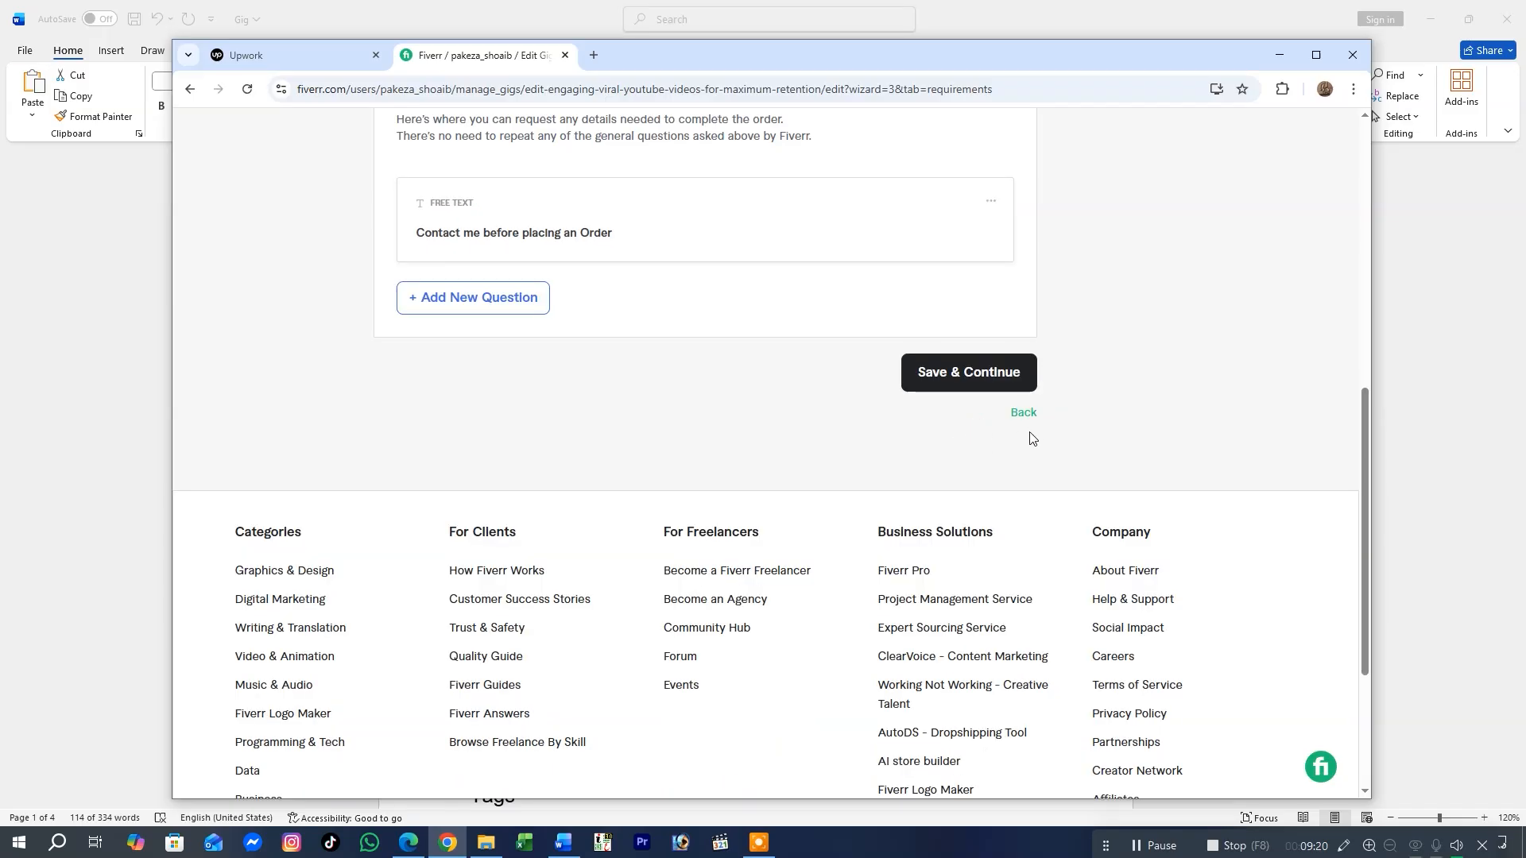
{"action": "left_click", "coordinate": [1034, 385]}
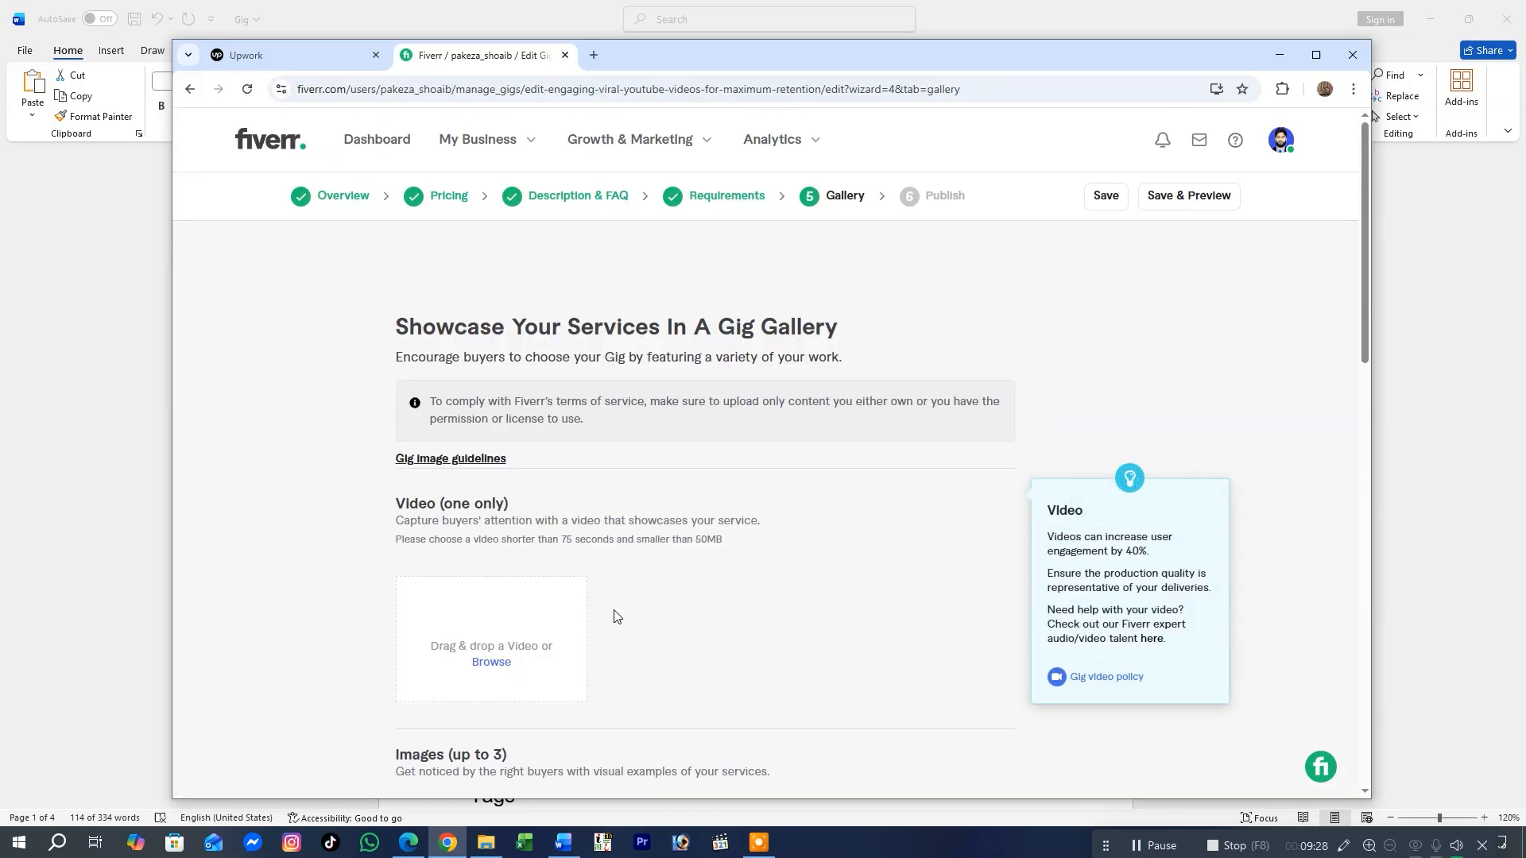
Start choosing the gallery video and browse to Fiverr Clients Projects > Fiverr Data > Gig data on New Volume (E:)
{"action": "scroll", "coordinate": [588, 672], "scroll_direction": "down", "scroll_amount": 3}
{"action": "left_click", "coordinate": [492, 425]}
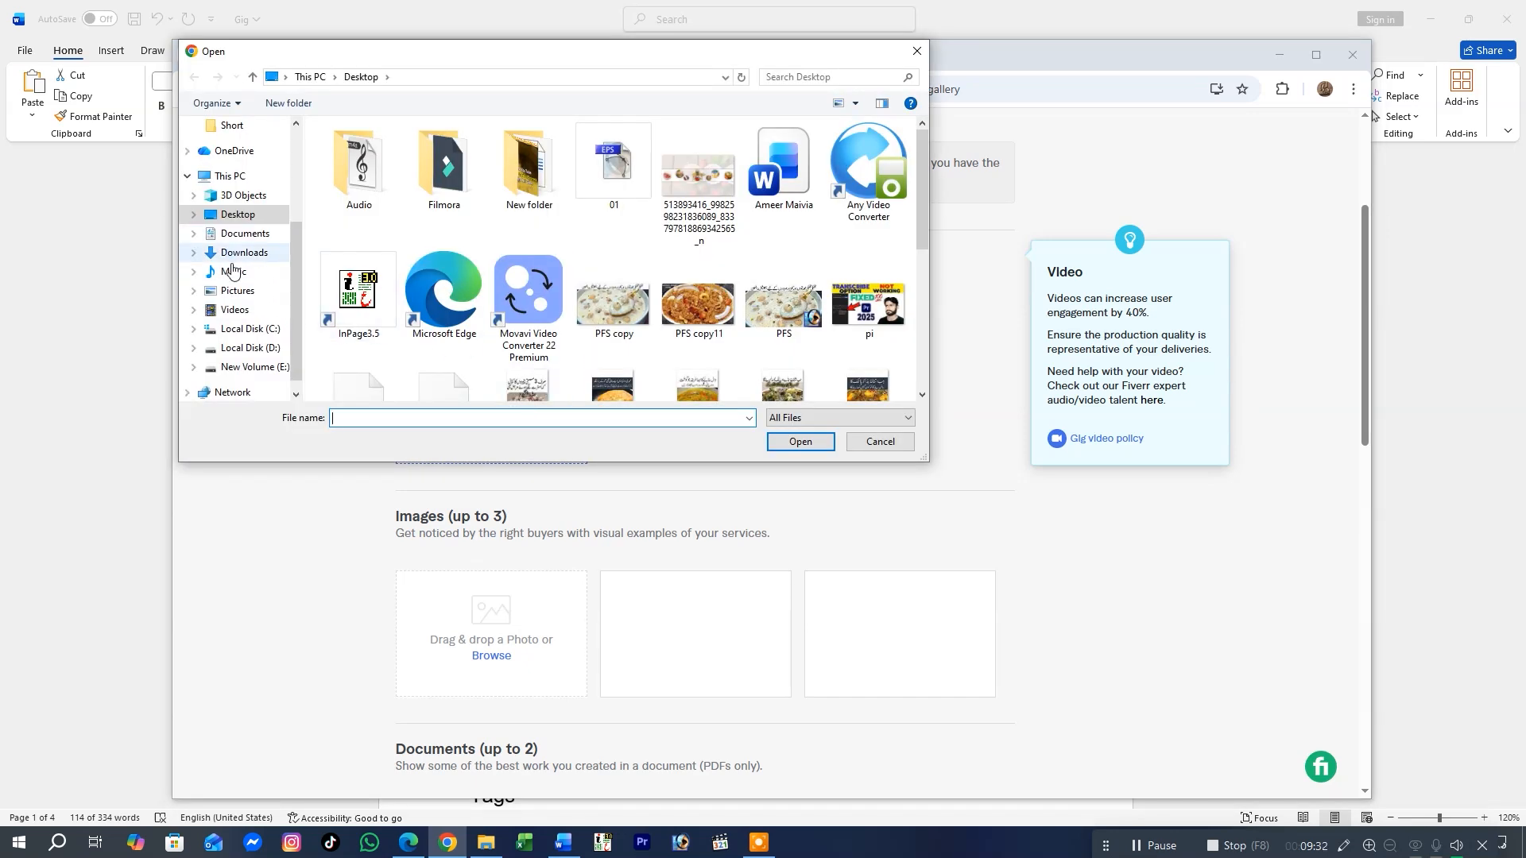
{"action": "left_click", "coordinate": [246, 366]}
{"action": "double_click", "coordinate": [370, 149]}
{"action": "left_click", "coordinate": [360, 167]}
{"action": "double_click", "coordinate": [360, 167]}
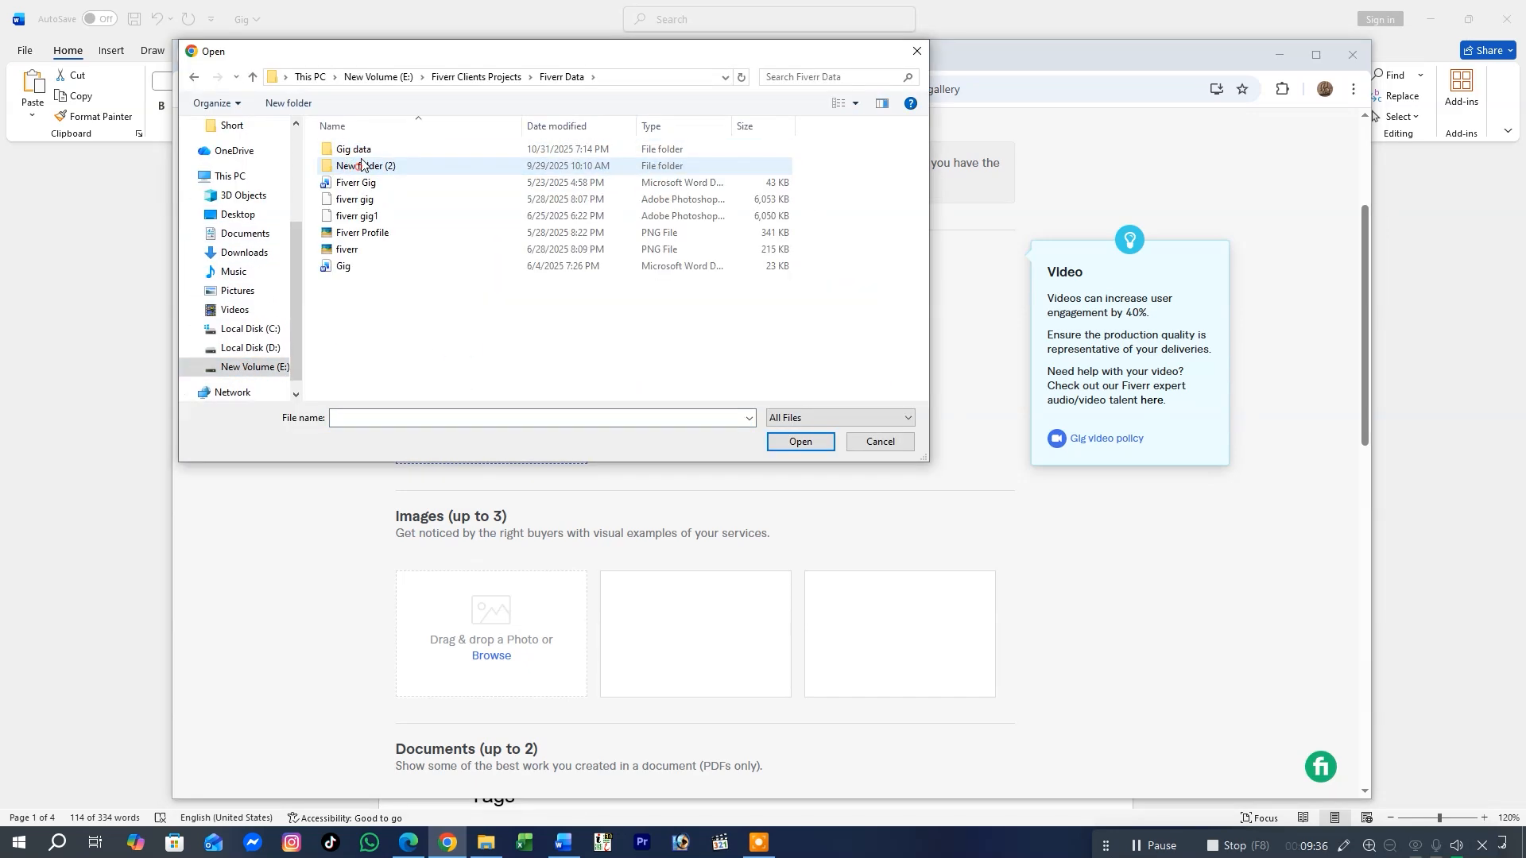
{"action": "double_click", "coordinate": [362, 149]}
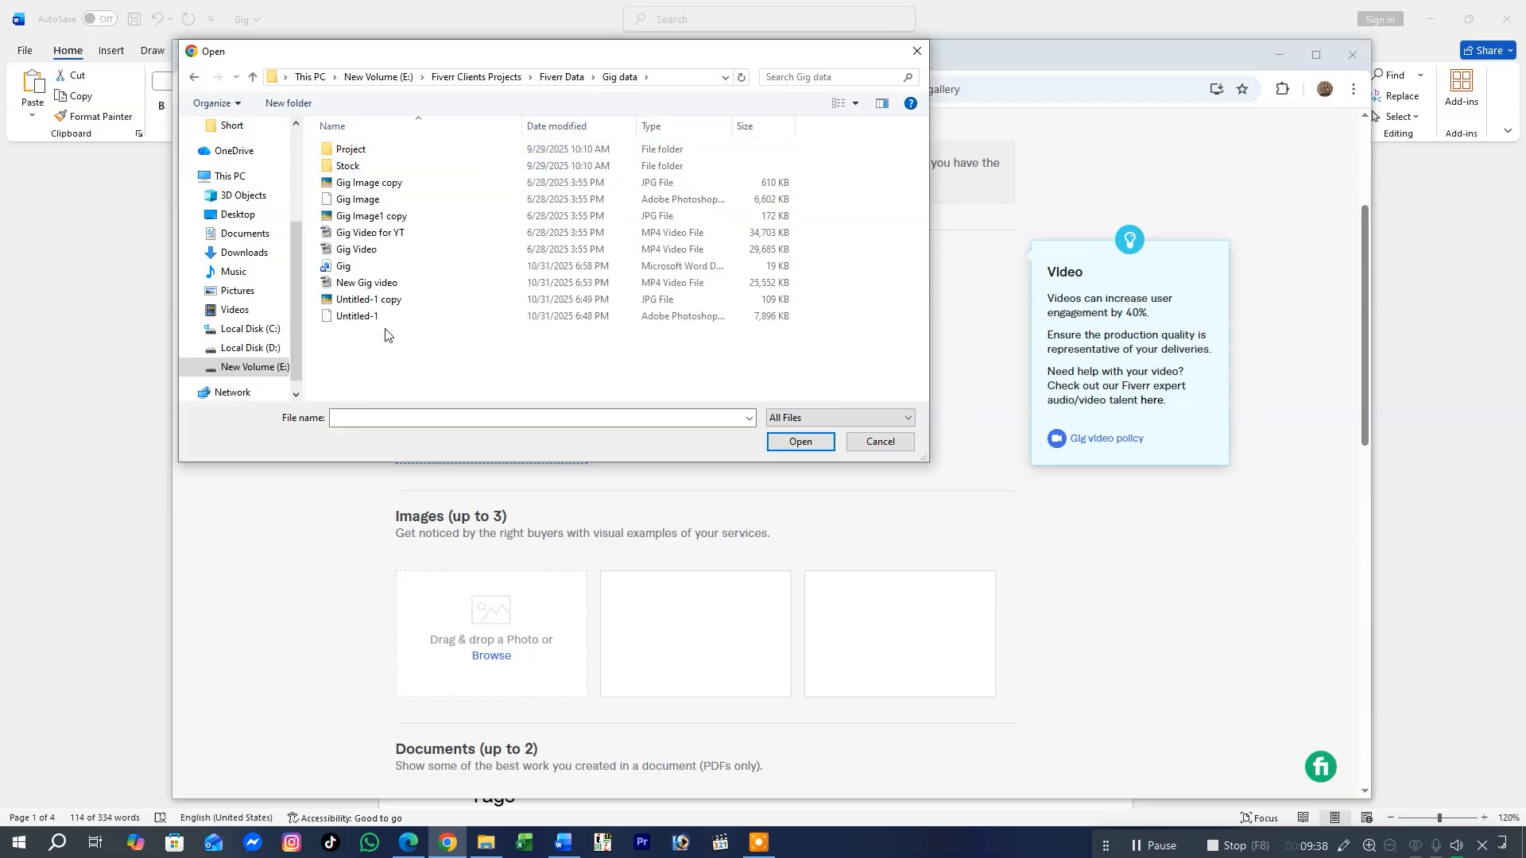
Preview "New Gig video" in MPC-HC, close the player and upload the file as the gig video
{"action": "left_click", "coordinate": [379, 288]}
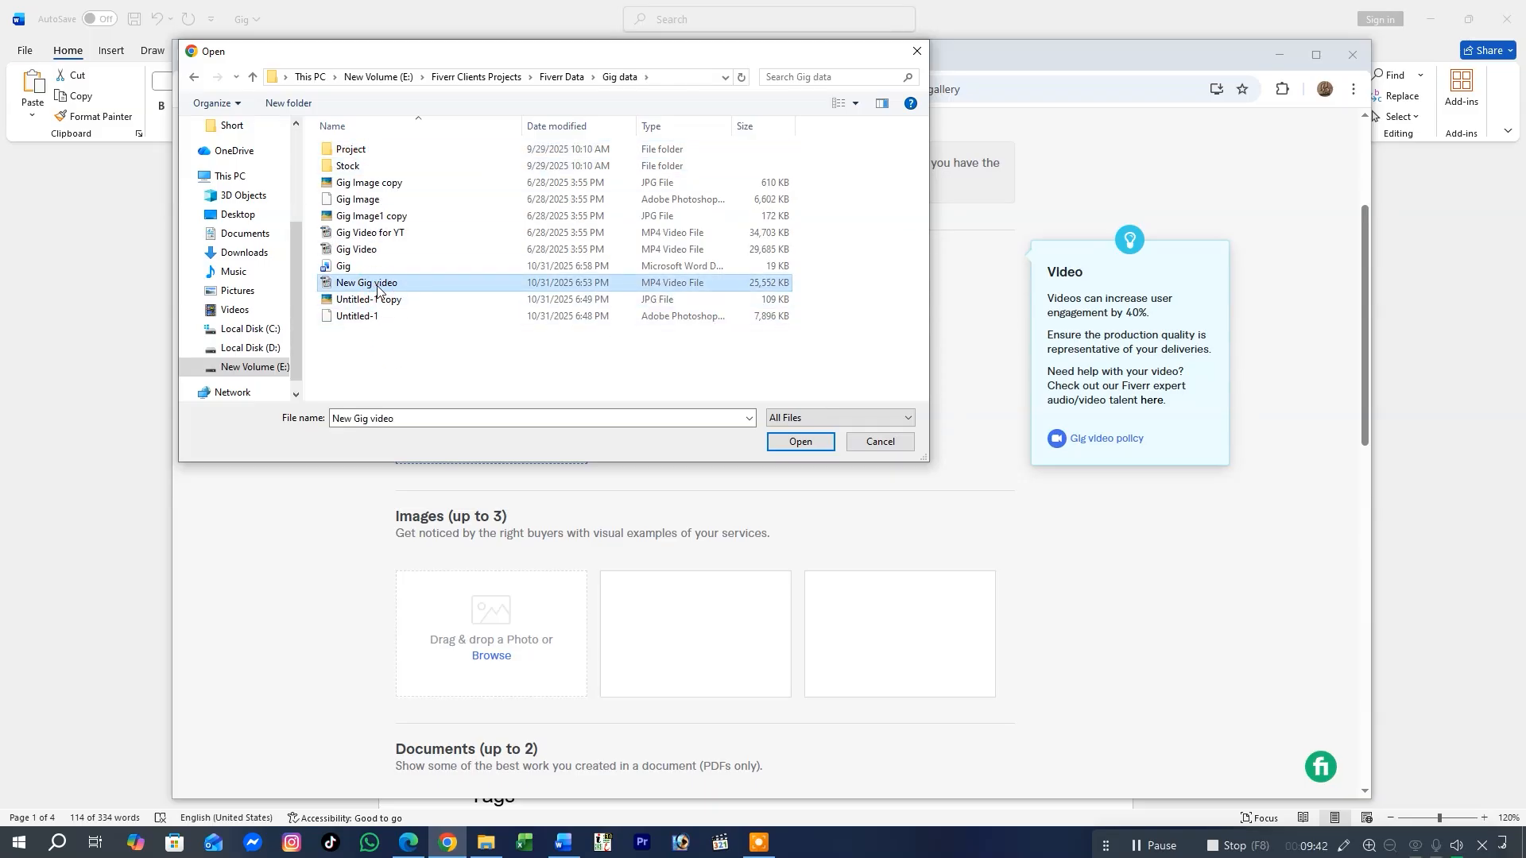
{"action": "right_click", "coordinate": [378, 285]}
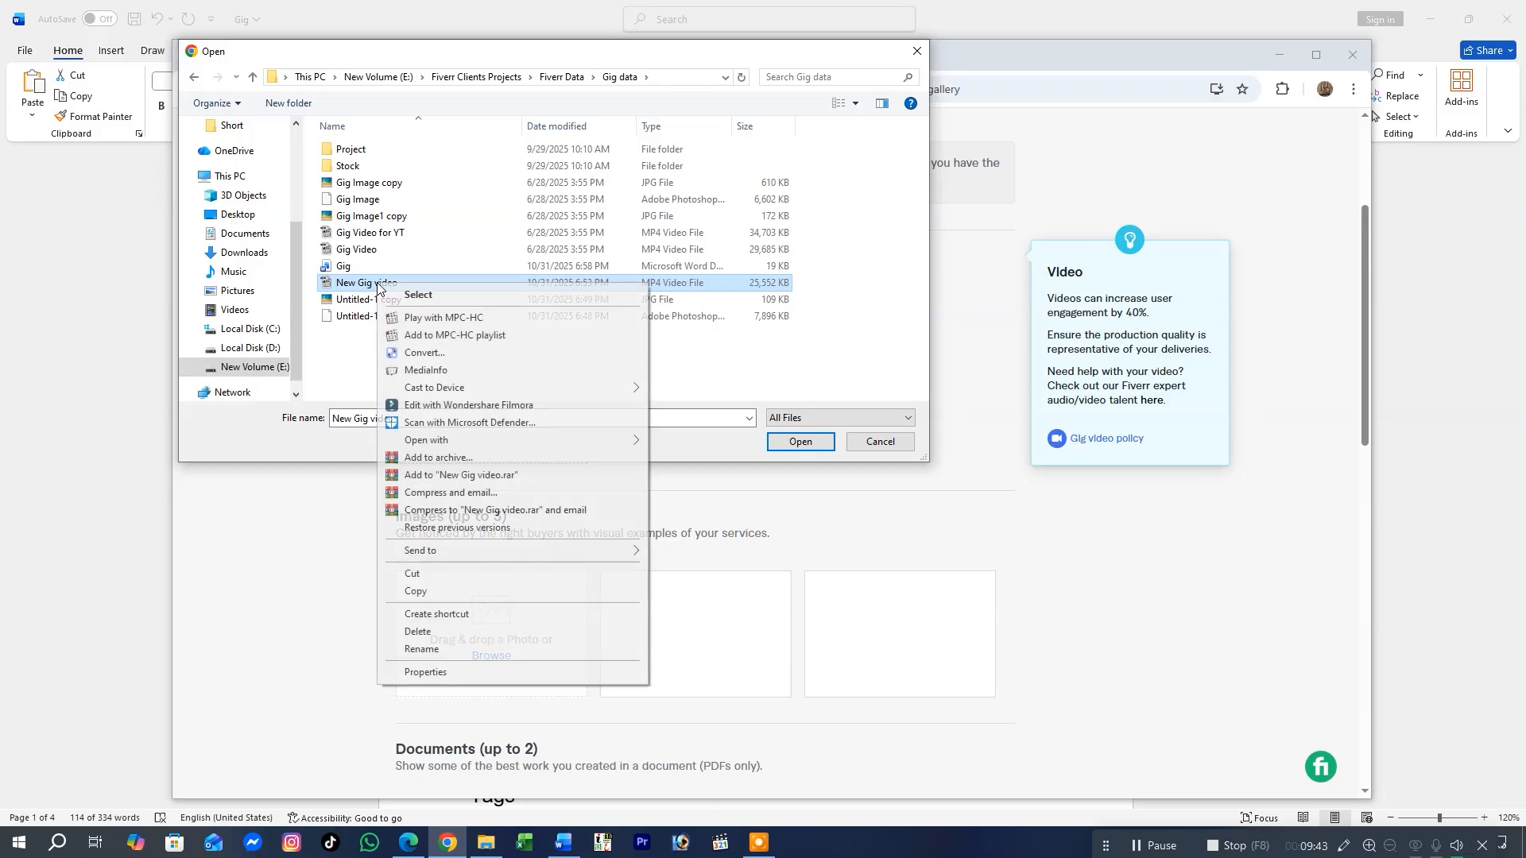
{"action": "left_click", "coordinate": [414, 318]}
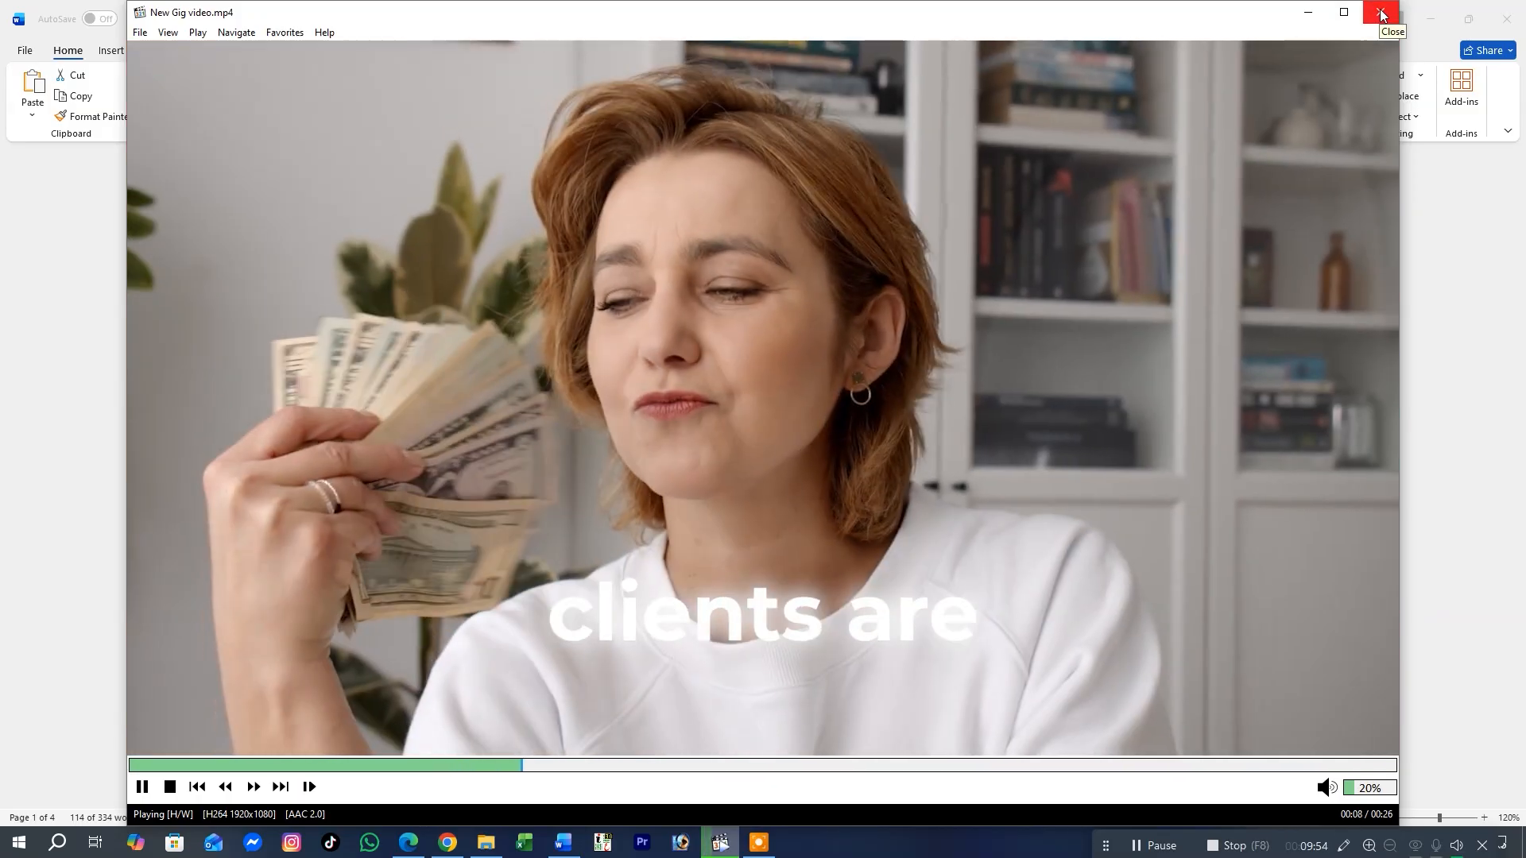
{"action": "left_click", "coordinate": [1382, 11]}
{"action": "key", "text": "Return"}
Show the Gig data files as thumbnails and upload "Untitled-1 copy" as the first gig image
{"action": "left_click", "coordinate": [493, 657]}
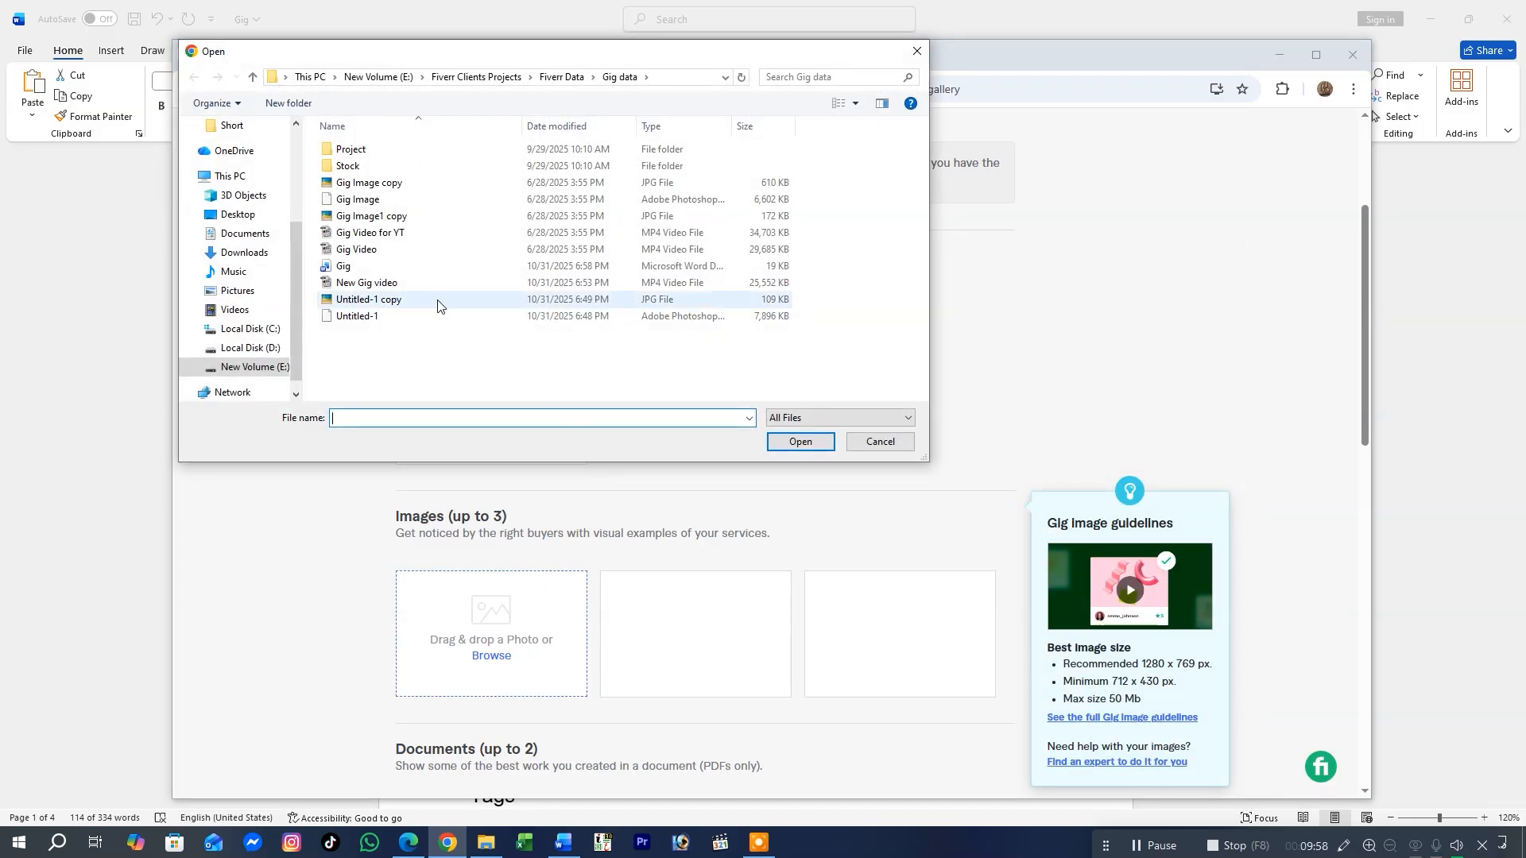
{"action": "left_click", "coordinate": [855, 104]}
{"action": "left_click", "coordinate": [901, 72]}
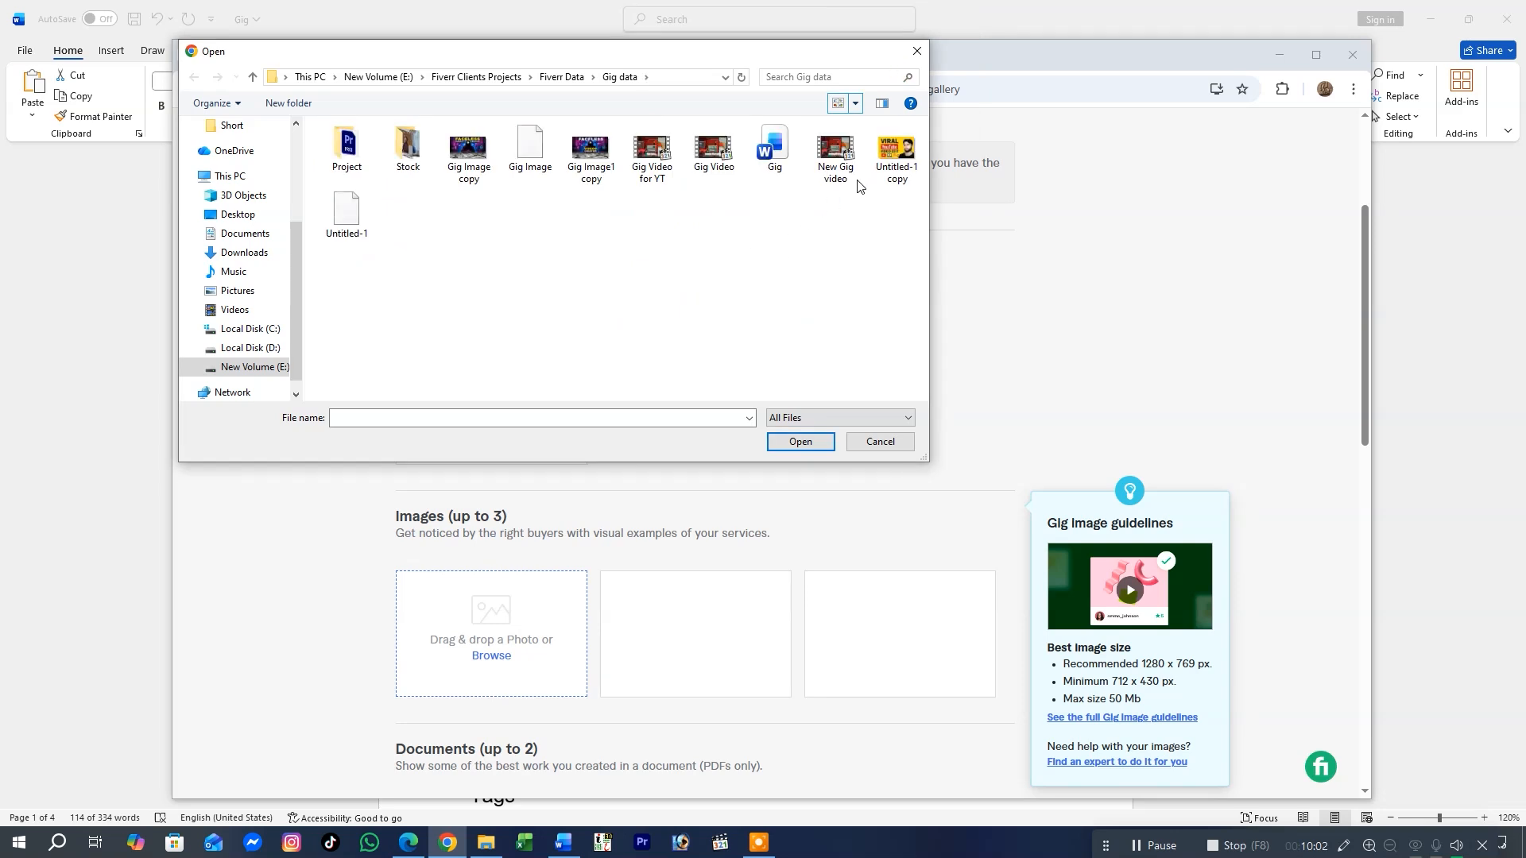
{"action": "left_click", "coordinate": [899, 158]}
{"action": "double_click", "coordinate": [900, 156]}
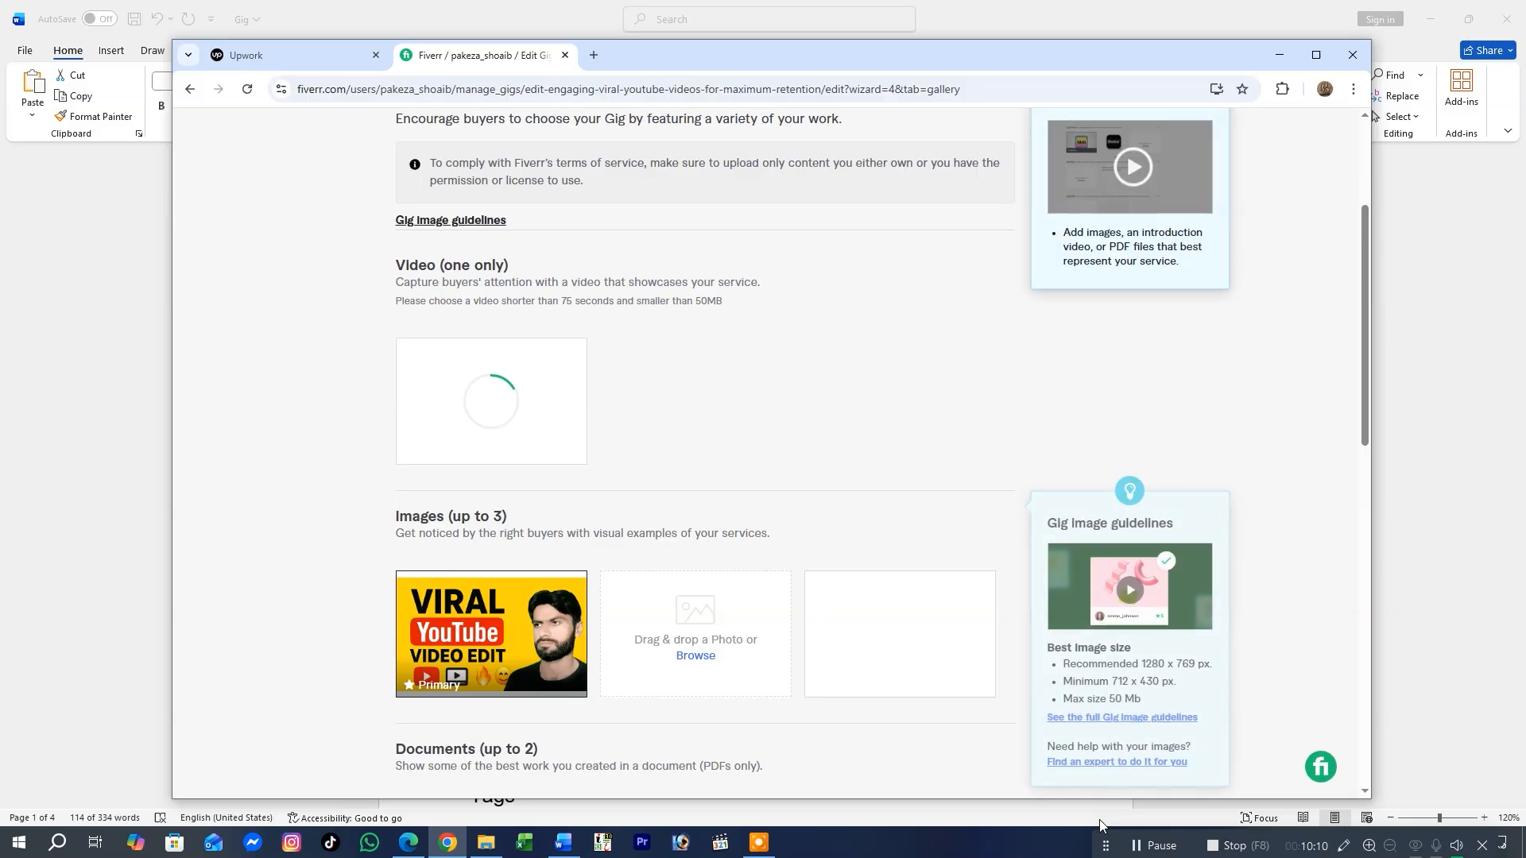
{"action": "left_click", "coordinate": [1135, 849]}
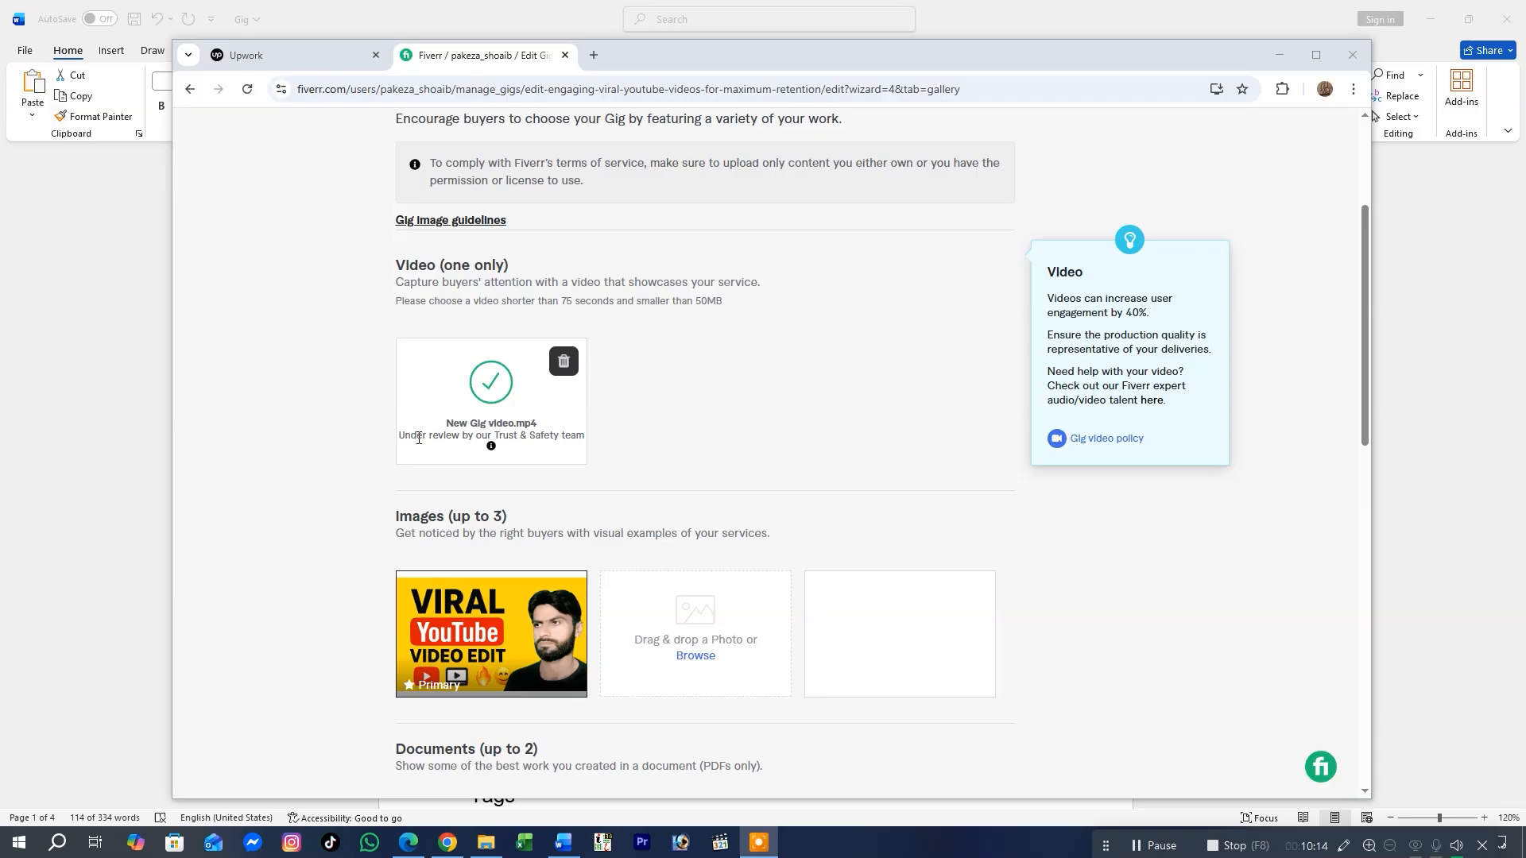
Accept the declaration of ownership for the gallery materials and save the gallery to continue to Publish
{"action": "scroll", "coordinate": [811, 473], "scroll_direction": "down", "scroll_amount": 6}
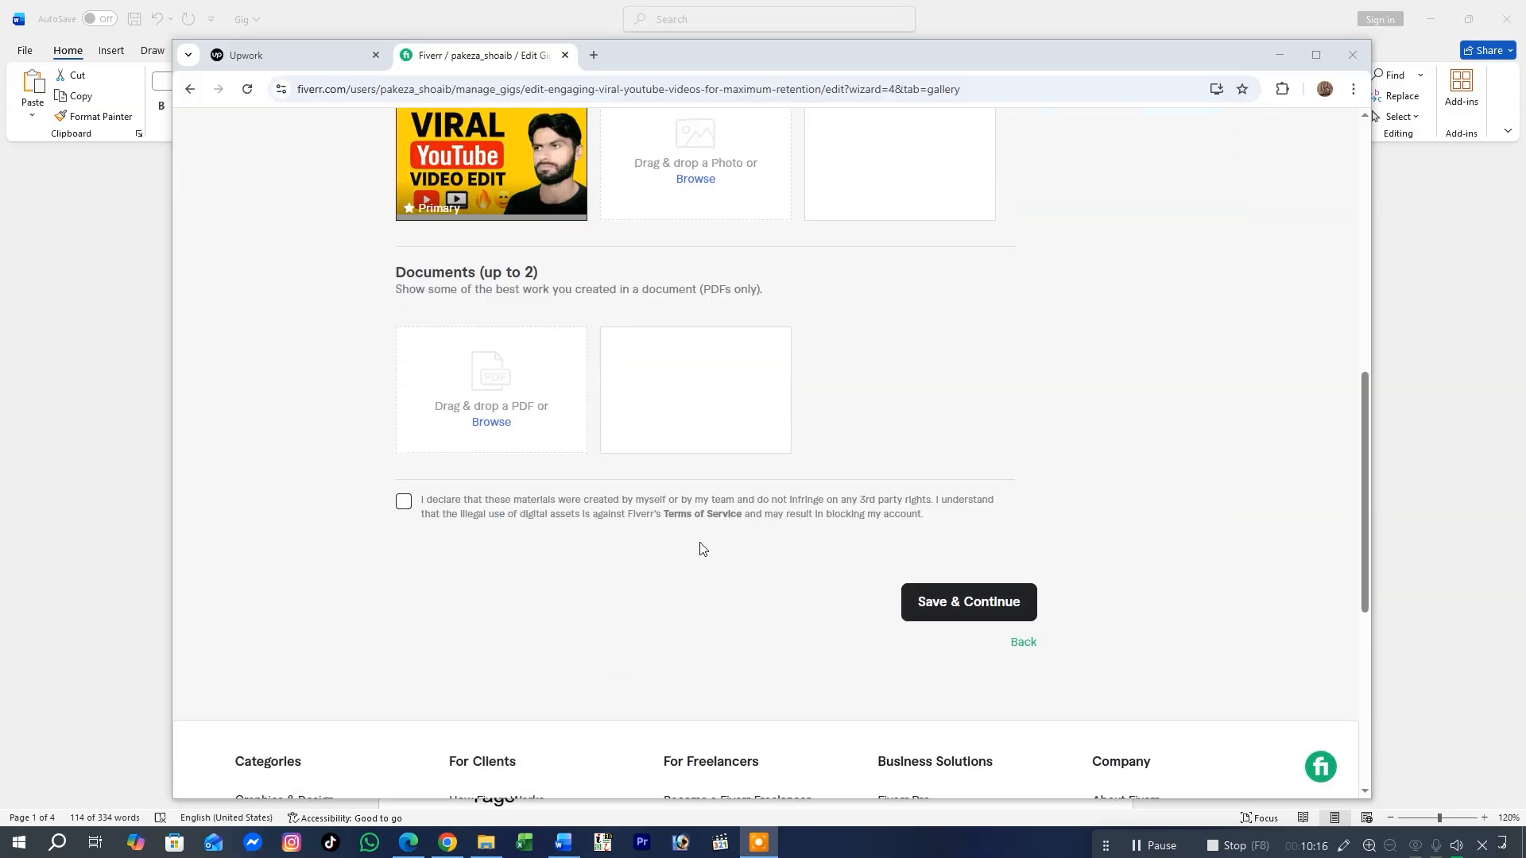
{"action": "left_click", "coordinate": [407, 504]}
{"action": "left_click", "coordinate": [990, 614]}
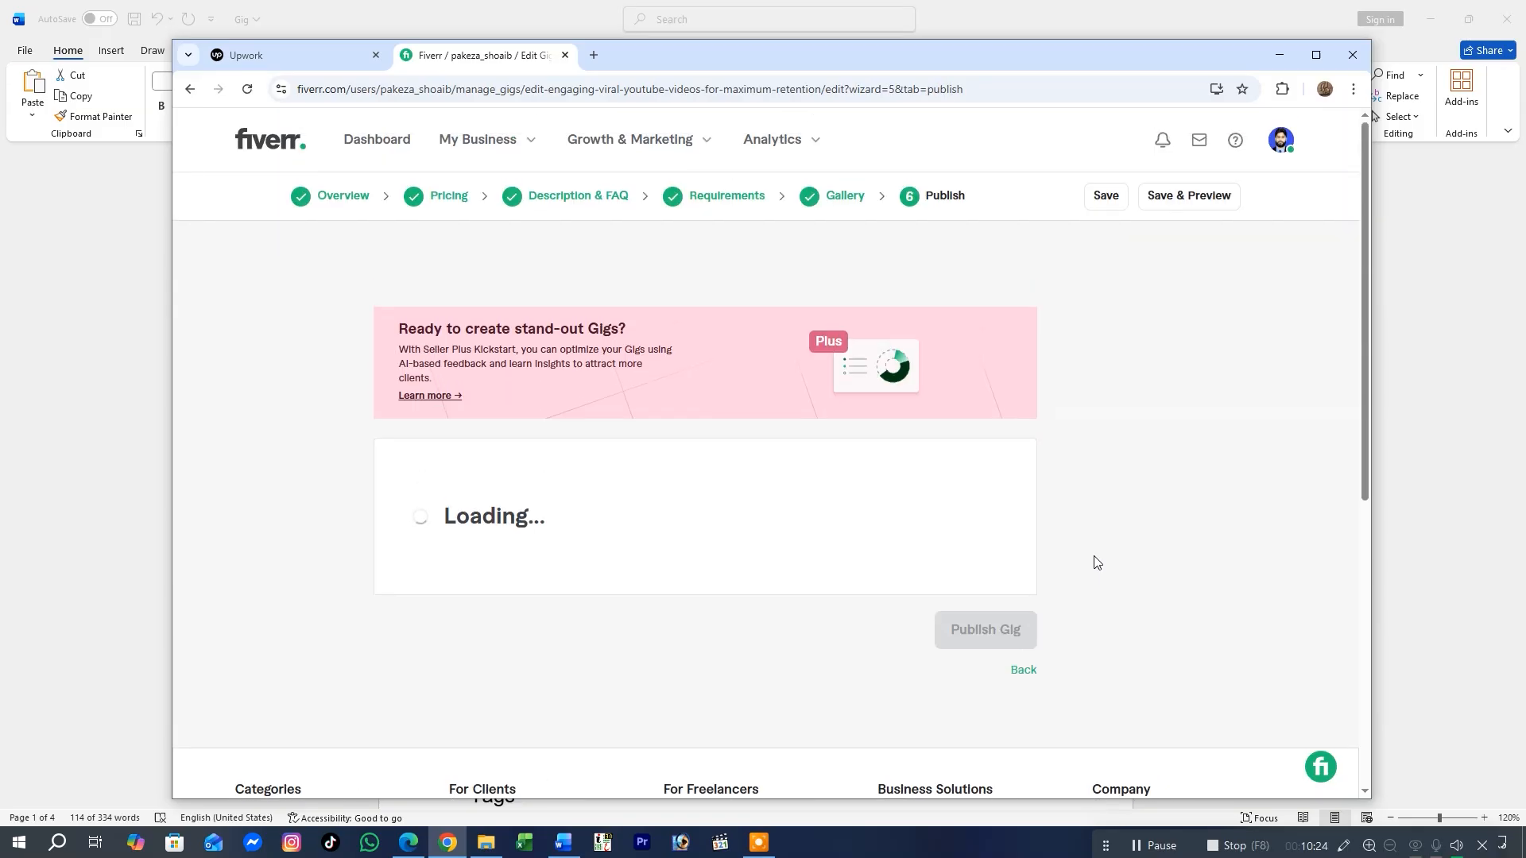
Publish the gig and finish the gig creation wizard
{"action": "scroll", "coordinate": [1095, 562], "scroll_direction": "down", "scroll_amount": 3}
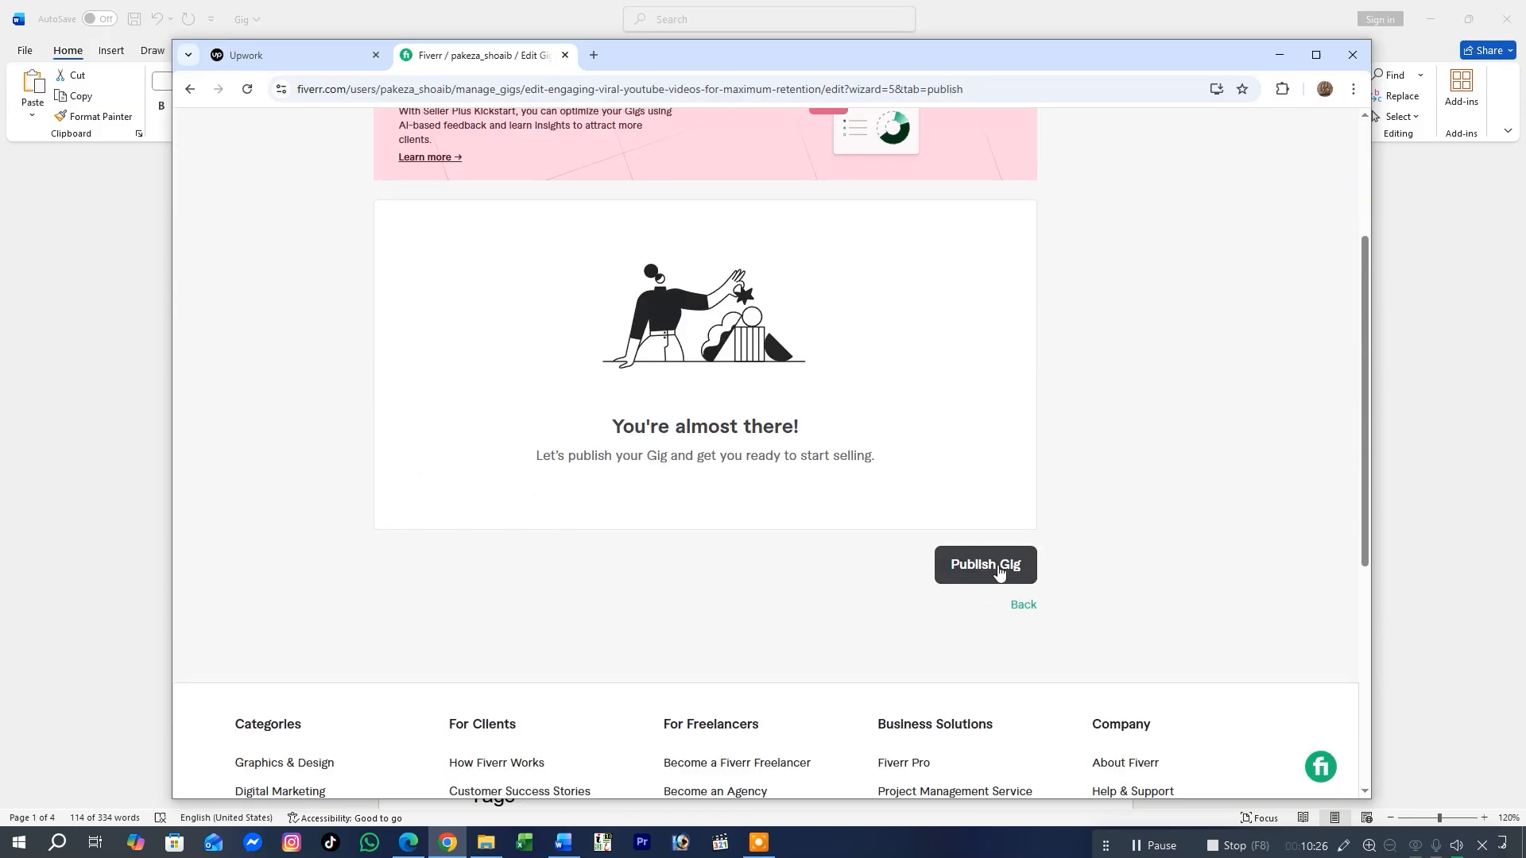
{"action": "left_click", "coordinate": [982, 567]}
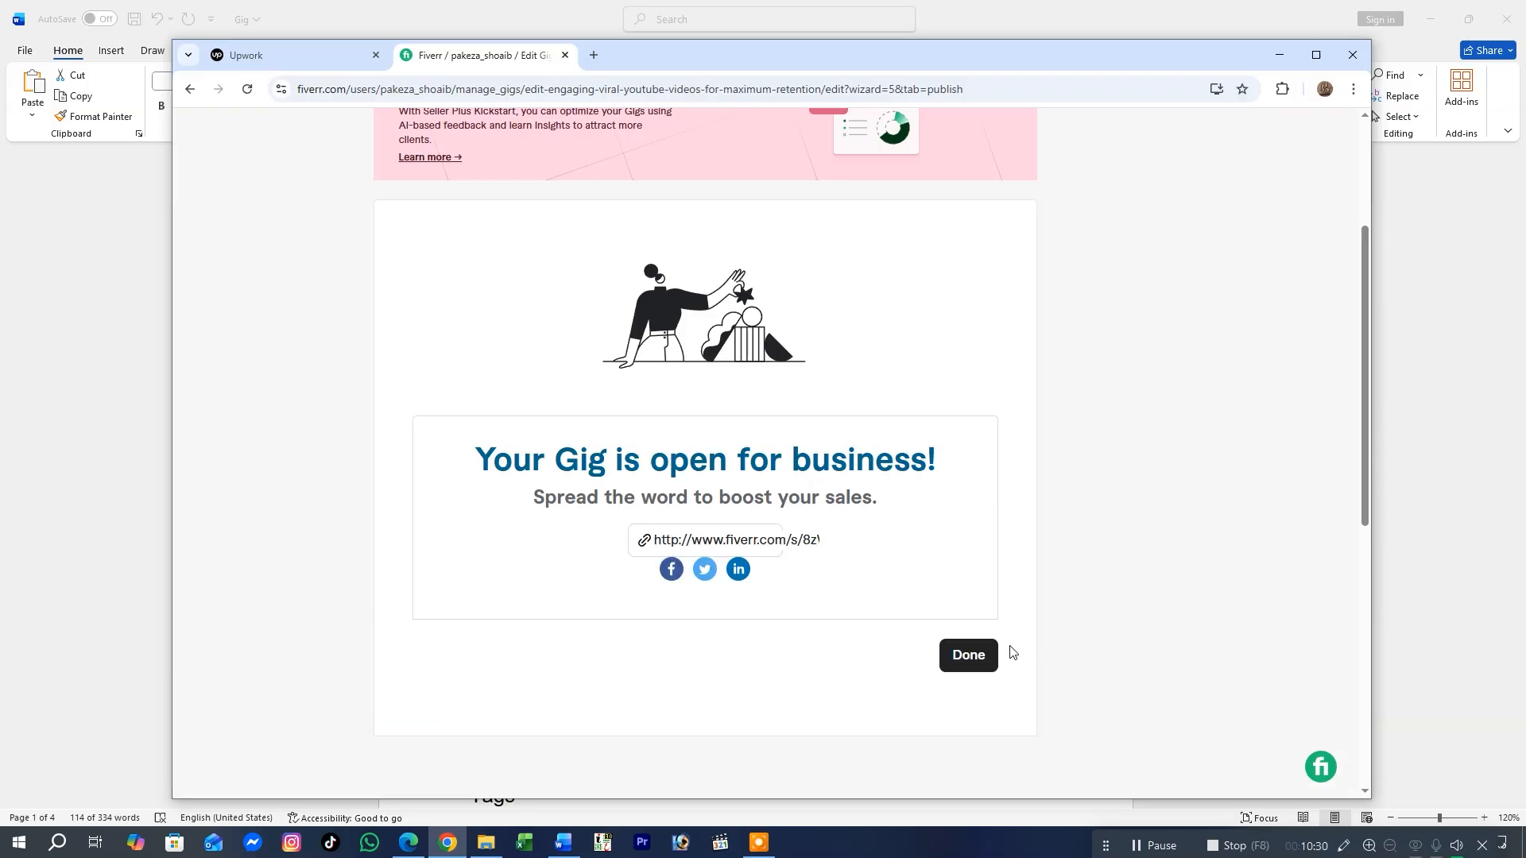
{"action": "left_click", "coordinate": [968, 657]}
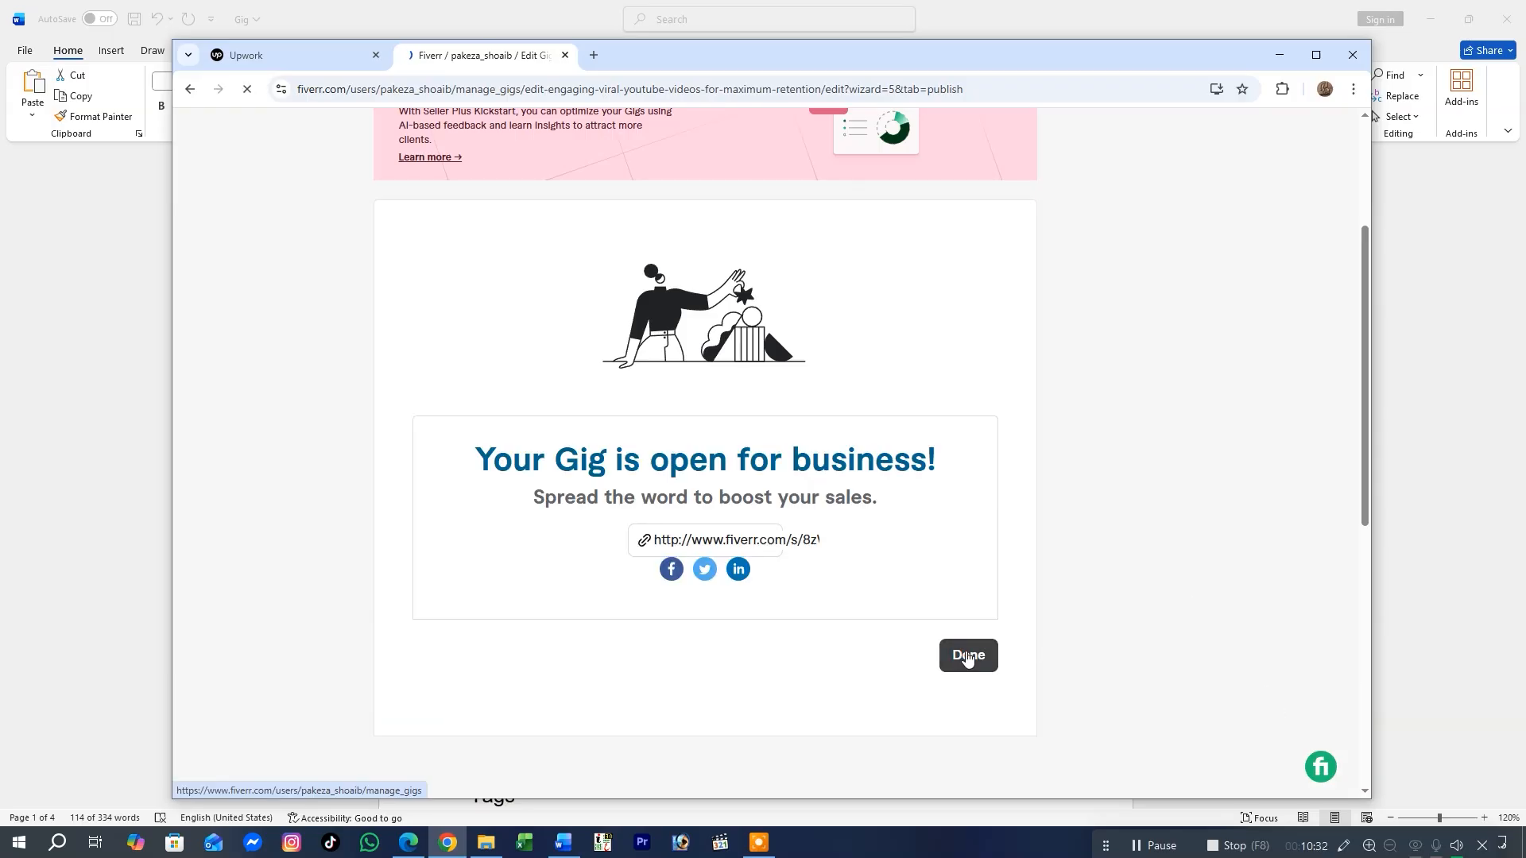